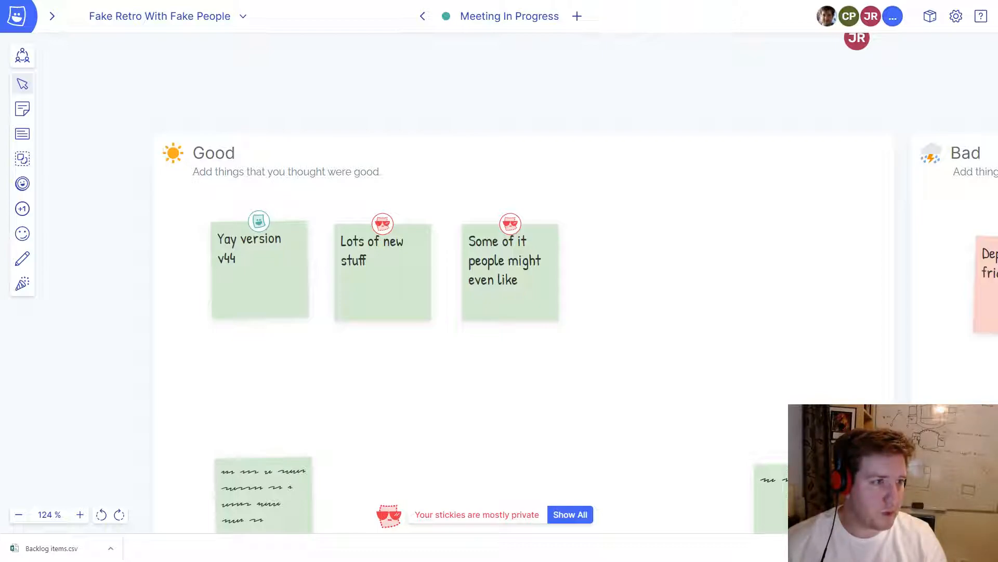
# Make the remaining private sticky notes in the Good, Bad, Stop and Start areas public one by one.
pyautogui.click(382, 222)
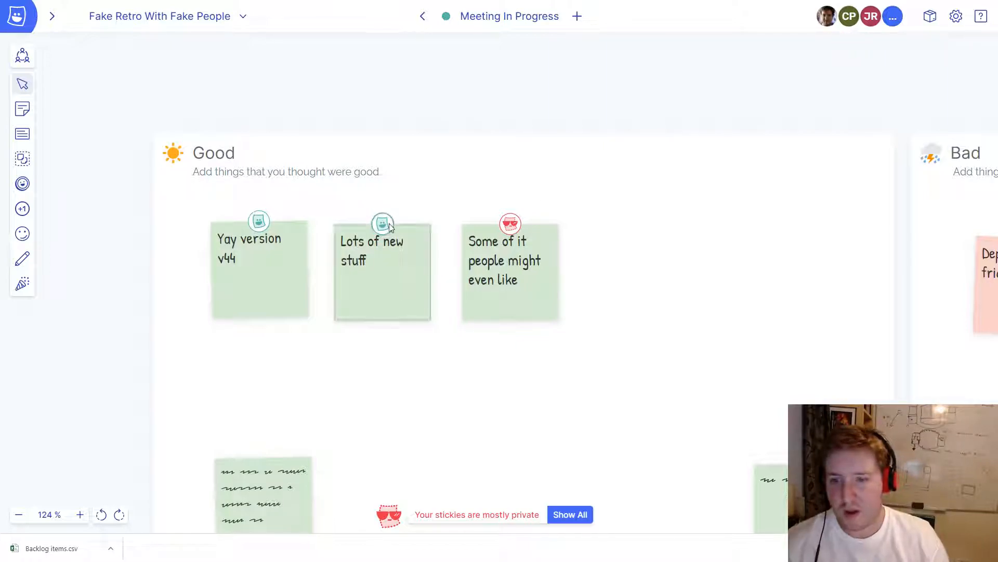
pyautogui.scroll(-5, 273, 258)
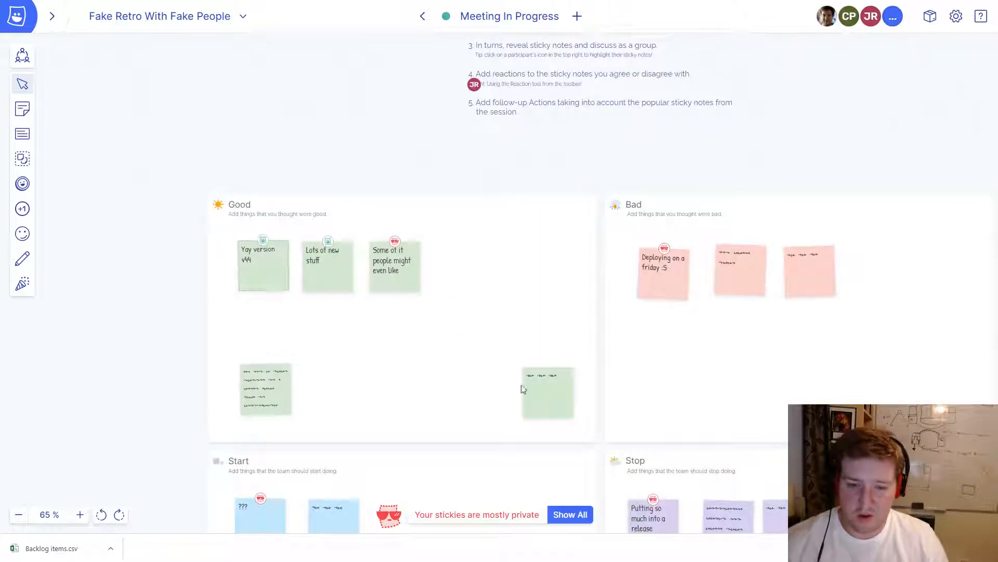
pyautogui.scroll(-2, 359, 132)
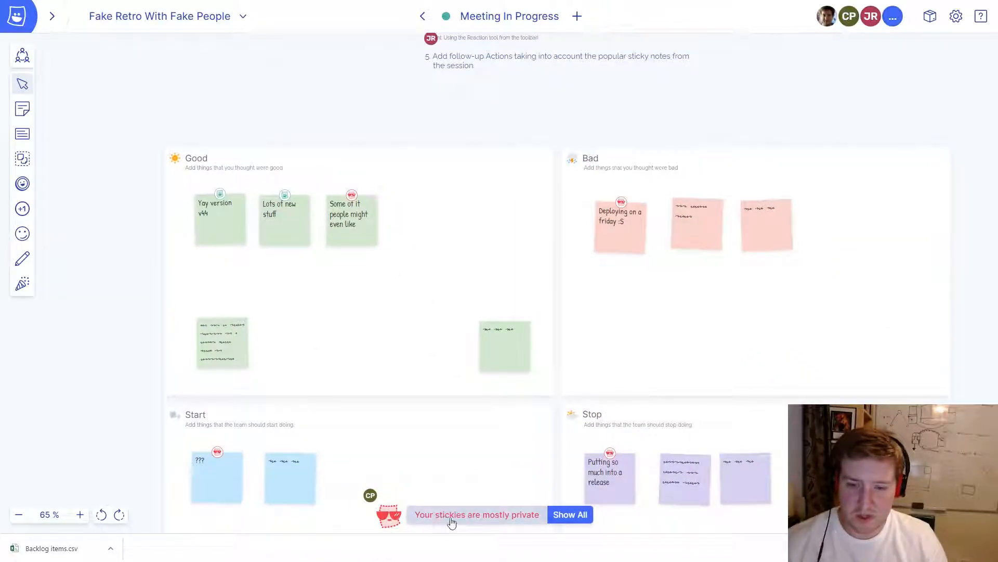
pyautogui.click(353, 197)
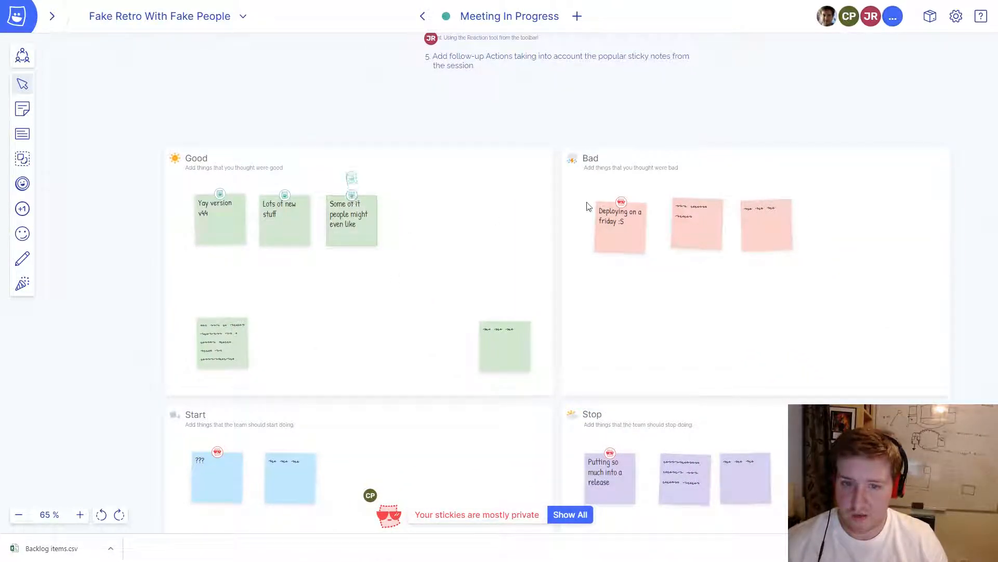
pyautogui.click(622, 202)
pyautogui.click(610, 453)
pyautogui.click(217, 453)
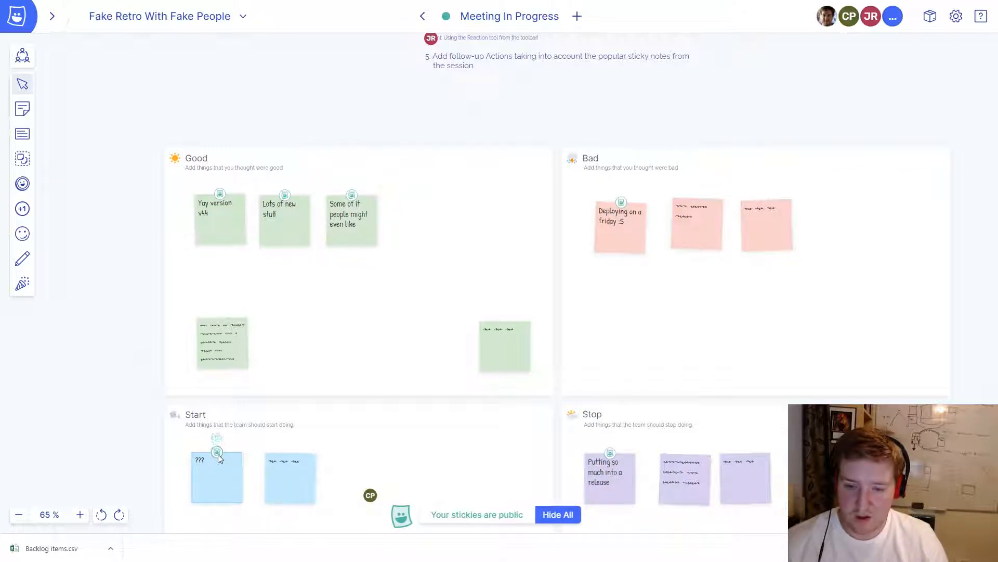
# Hide all own sticky notes at once, and toggle the "Lots of new stuff" note's visibility on and off.
pyautogui.click(560, 515)
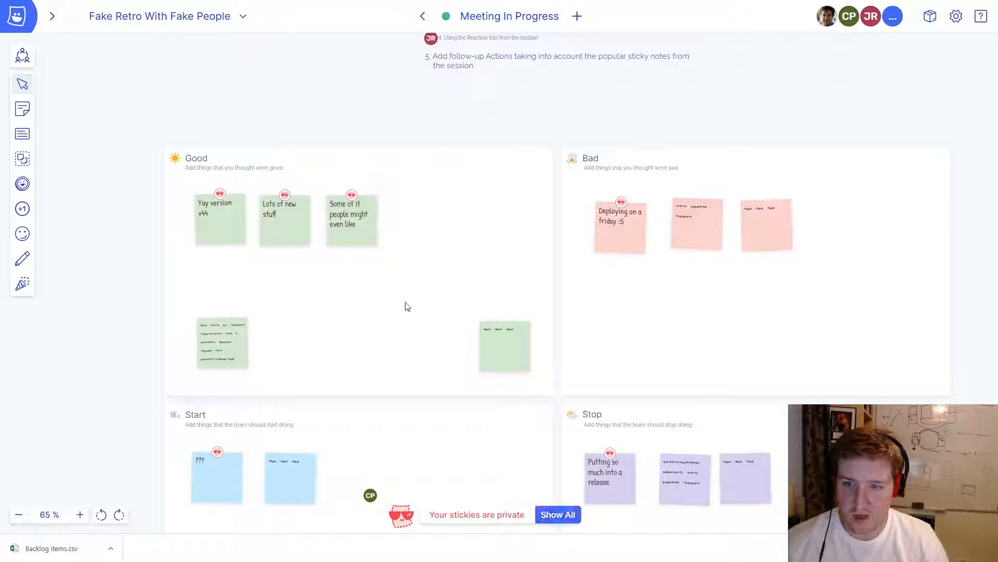
pyautogui.moveTo(401, 308); pyautogui.dragTo(417, 274)
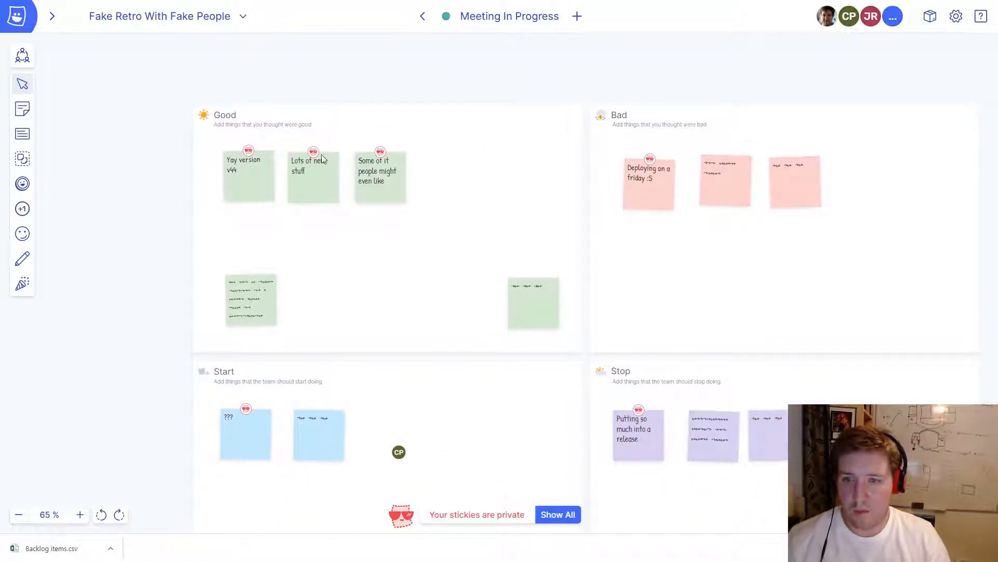
pyautogui.scroll(5, 281, 91)
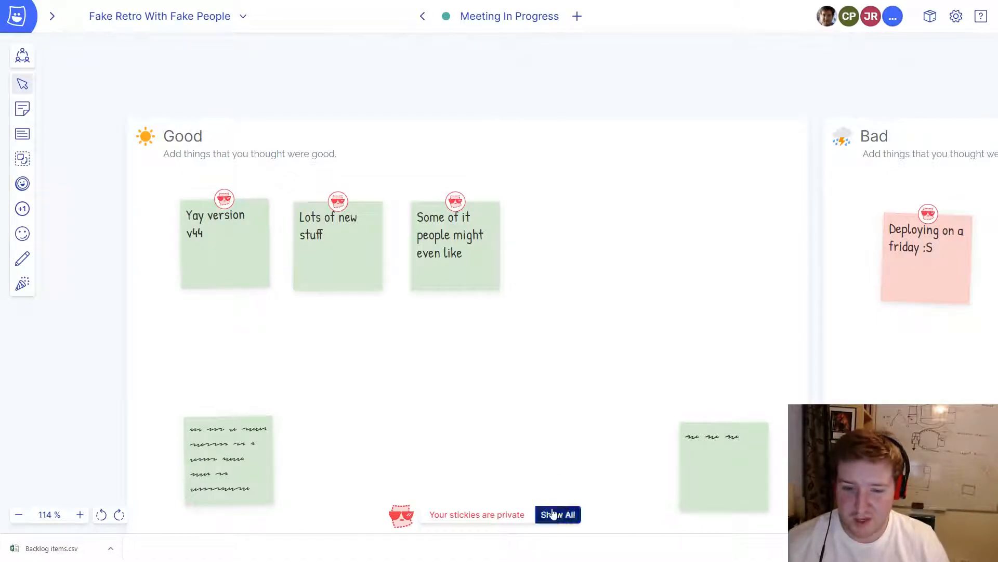
pyautogui.click(342, 239)
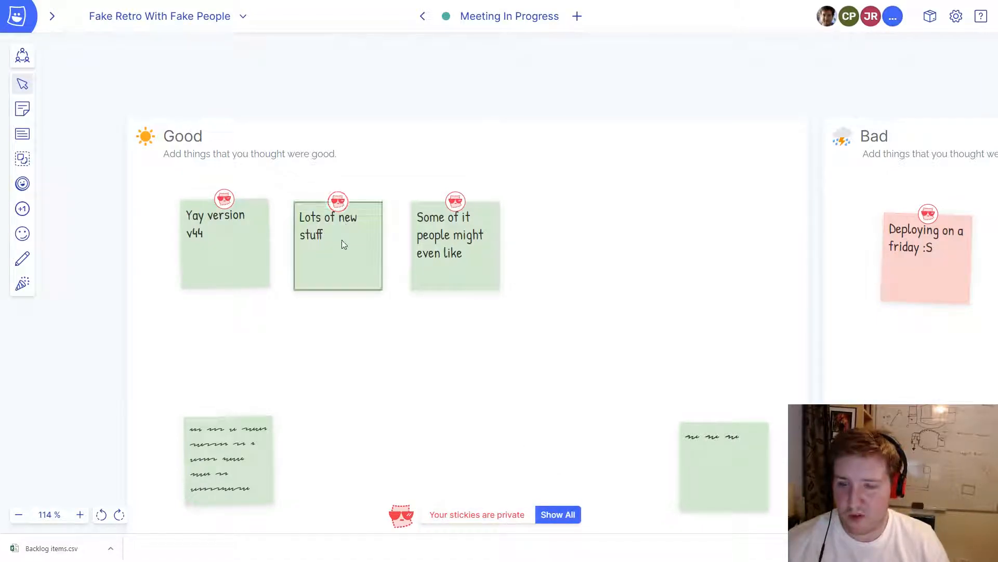
pyautogui.click(341, 203)
pyautogui.click(340, 200)
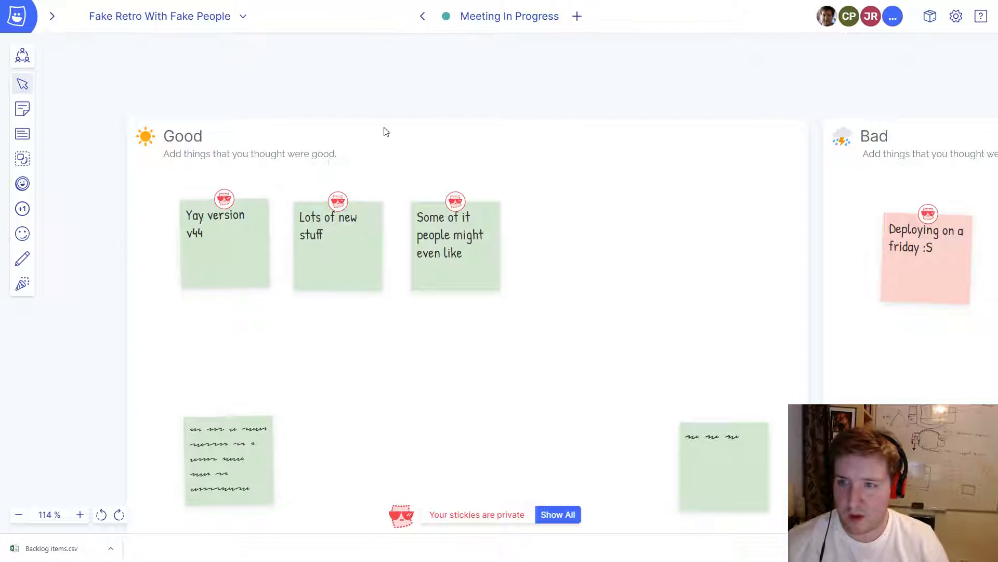
pyautogui.click(342, 201)
pyautogui.click(339, 200)
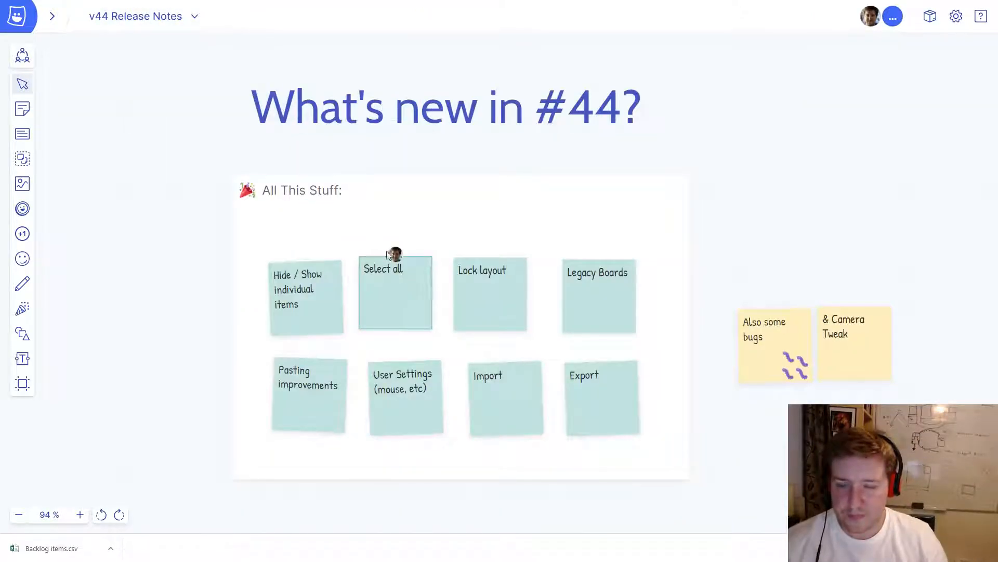
# Select all items on the v44 Release Notes board, and clear the selection.
pyautogui.rightClick(121, 160)
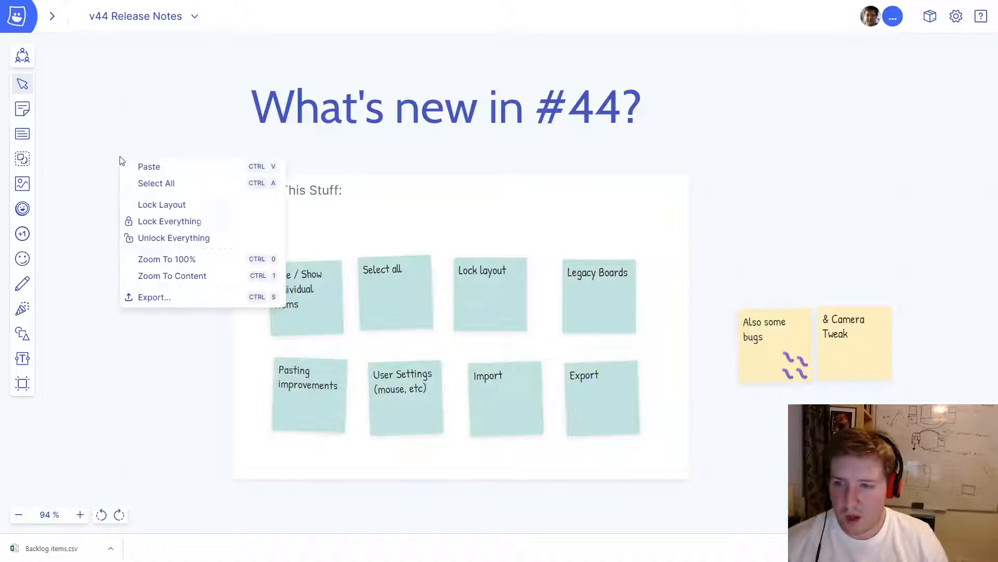
pyautogui.click(157, 184)
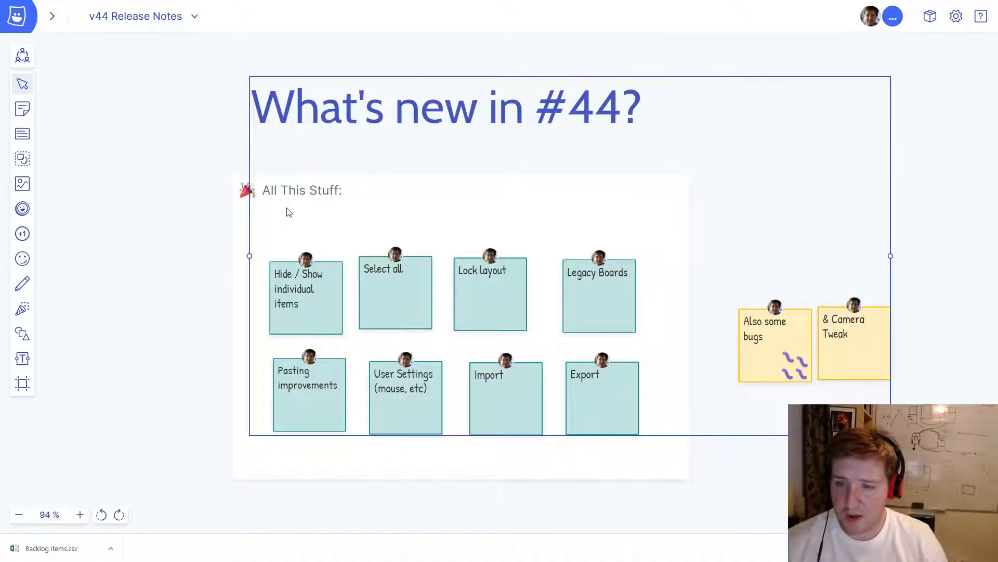
pyautogui.click(139, 178)
# Use Select Others on the "Hide / Show individual items" note to select the other sticky notes, and clear the selection.
pyautogui.click(301, 298)
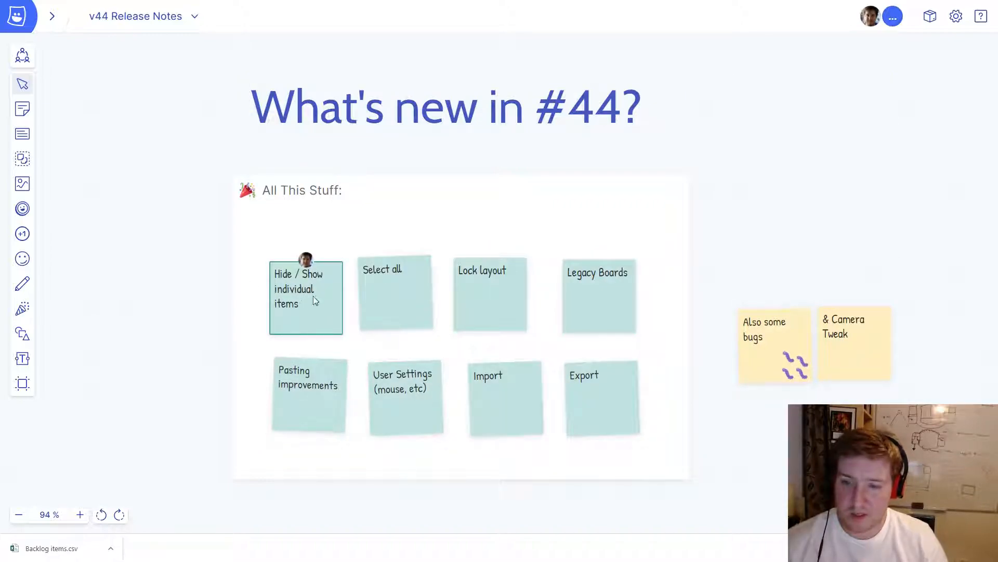
pyautogui.rightClick(324, 299)
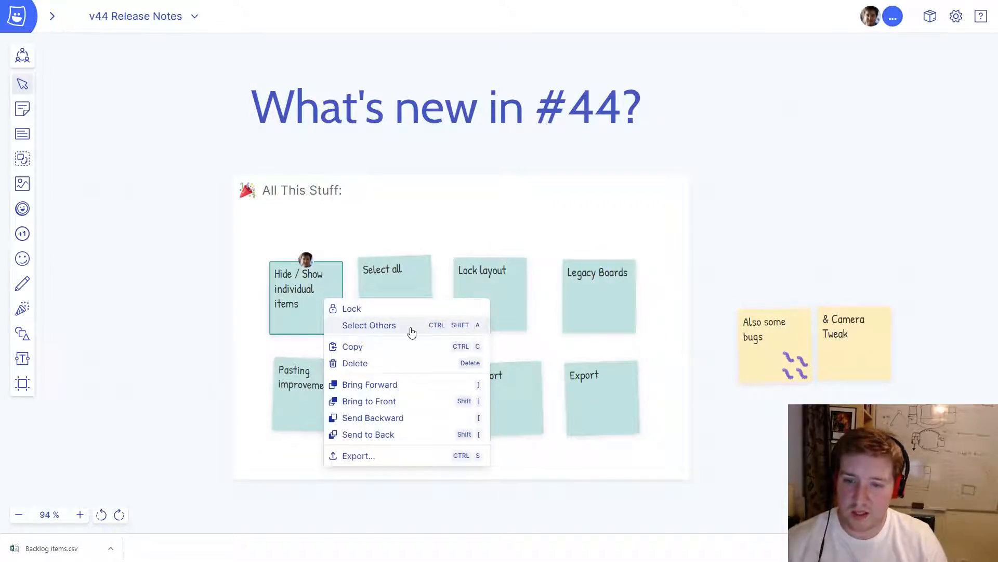
pyautogui.click(369, 325)
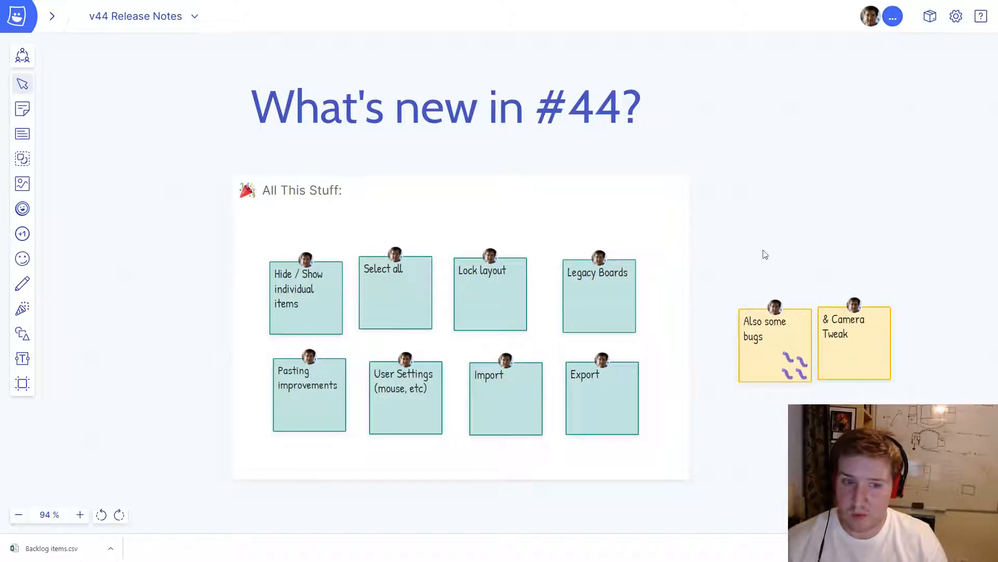
pyautogui.click(187, 211)
# Select everything on the release notes board once more and deselect it.
pyautogui.rightClick(158, 156)
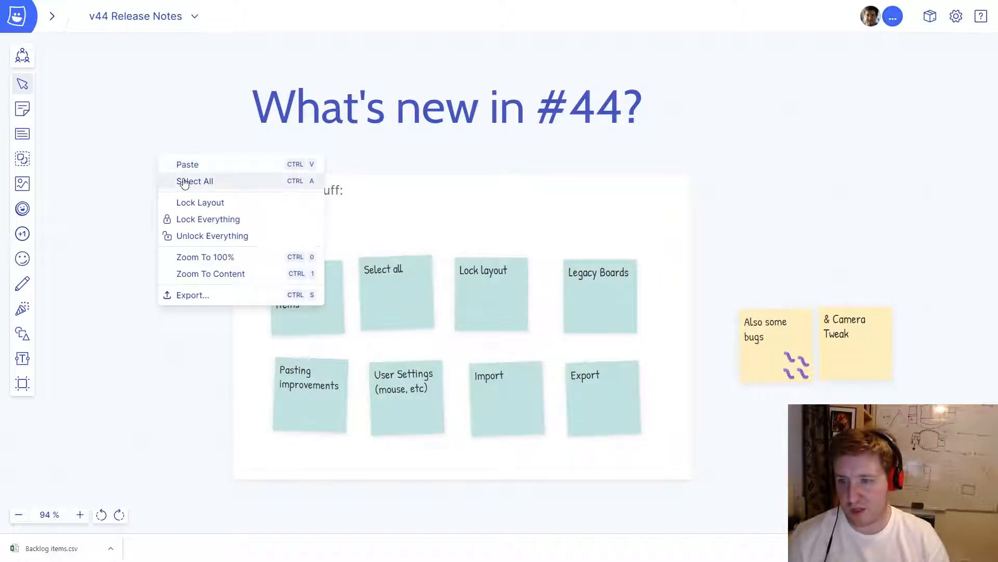
pyautogui.click(185, 181)
pyautogui.click(174, 231)
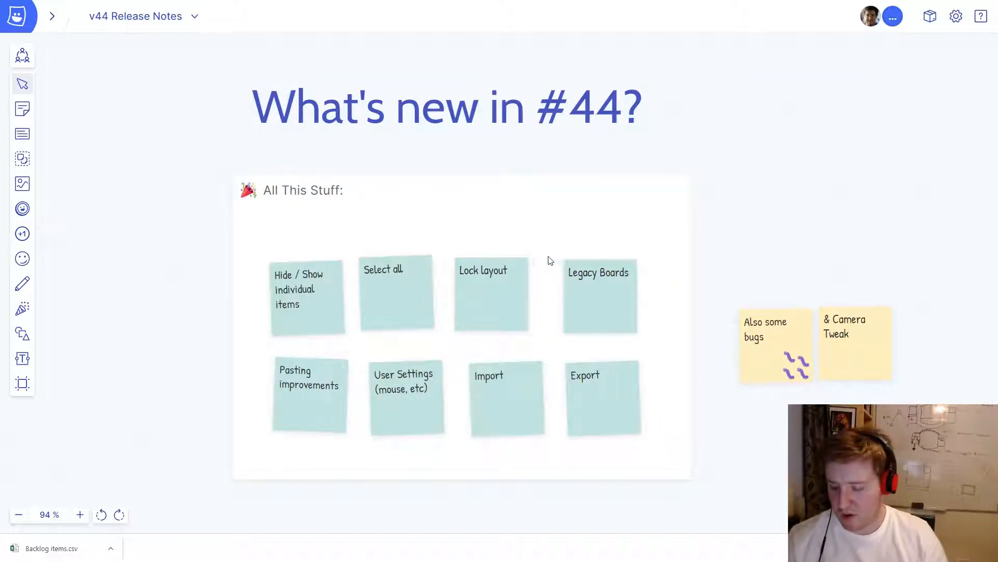
# Extend the selection from the "Hide / Show individual items" note to all teal notes and to all sticky notes, and clear it.
pyautogui.click(323, 299)
pyautogui.hotkey('ctrl', 'a')
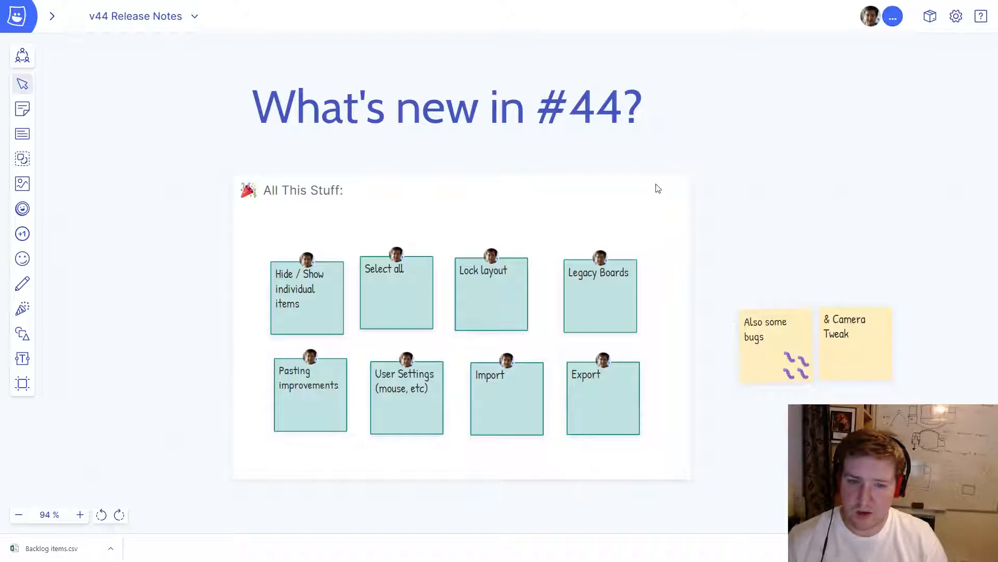
pyautogui.click(295, 297)
pyautogui.hotkey('ctrl', 'a')
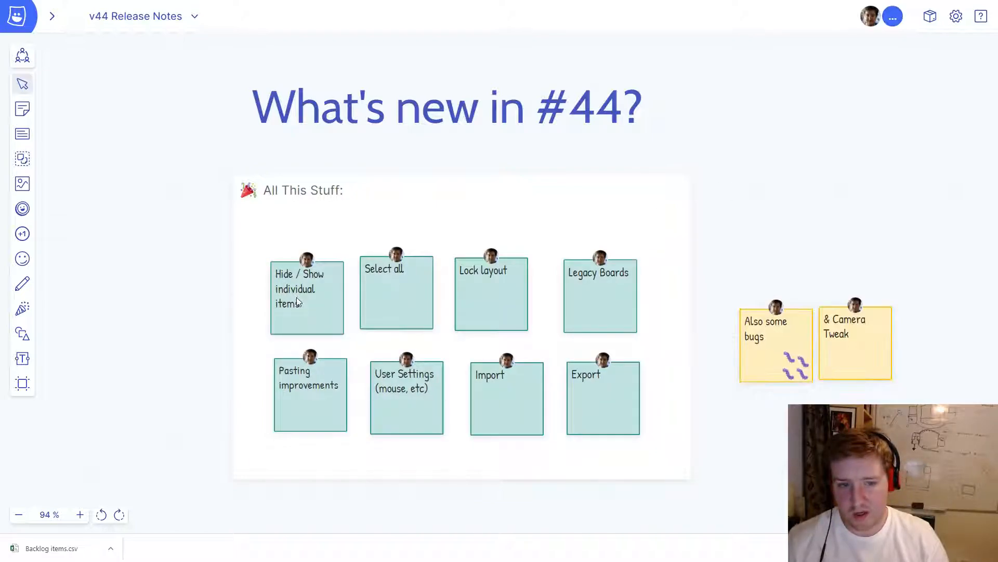
pyautogui.click(295, 278)
pyautogui.click(374, 381)
pyautogui.click(299, 284)
pyautogui.click(297, 243)
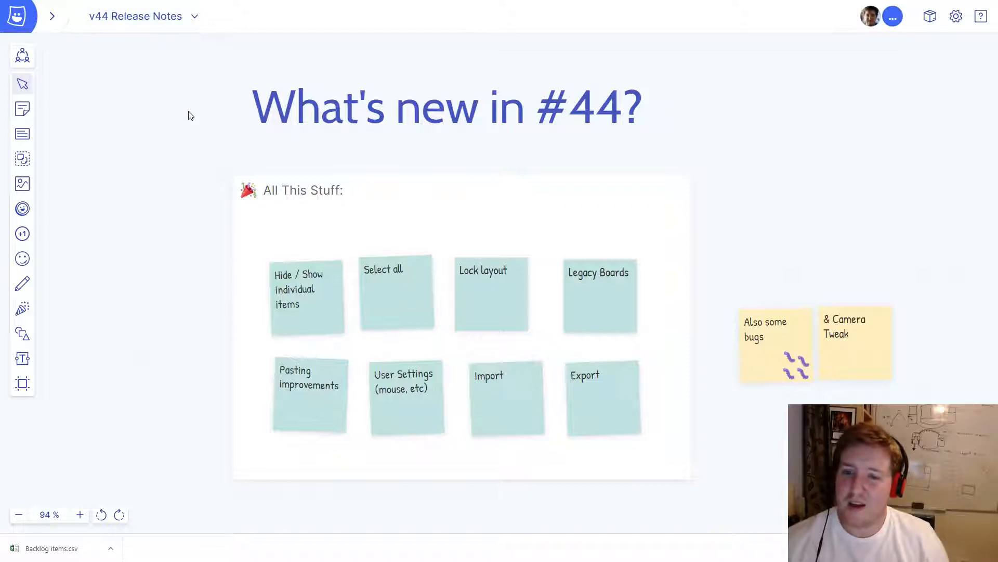
# Unlock everything on the Fake Retro With Fake People board, and check that the Good and Bad areas and the instruction text can be selected.
pyautogui.click(497, 308)
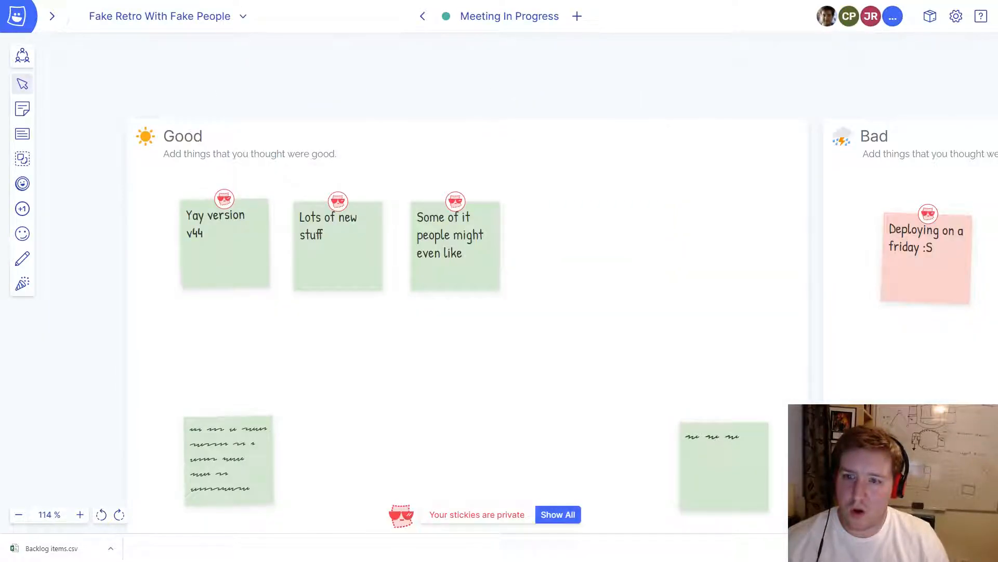
pyautogui.rightClick(286, 147)
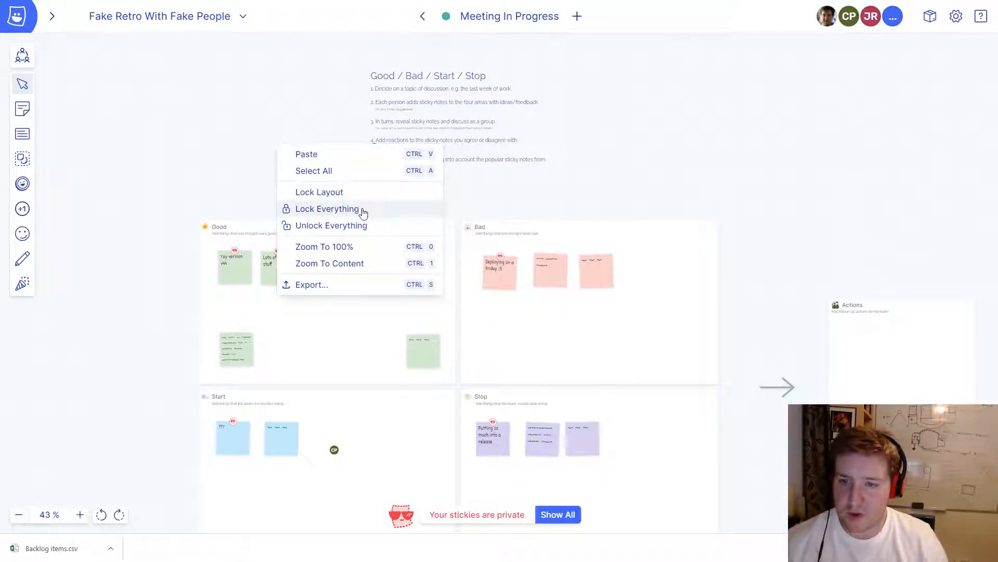
pyautogui.click(315, 224)
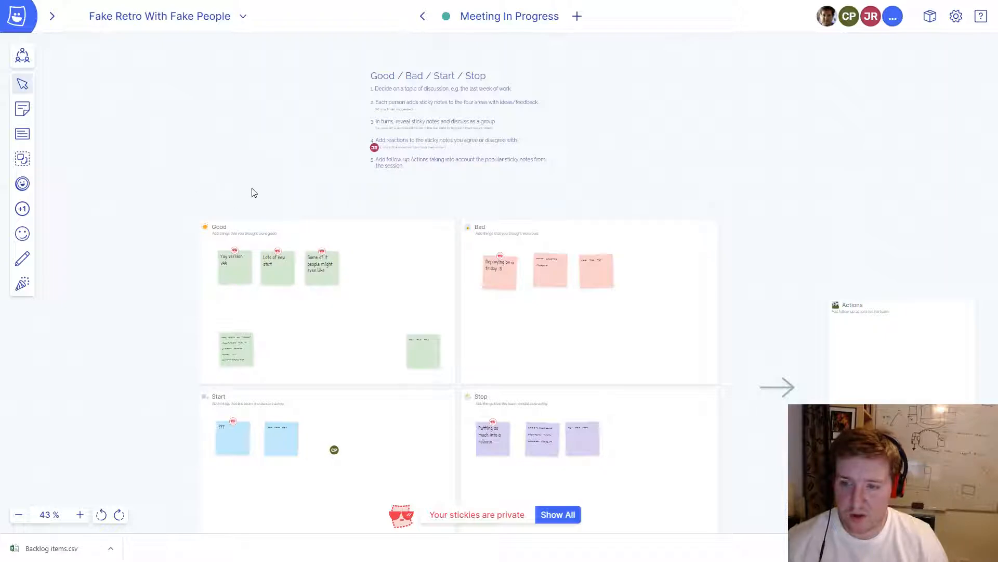
pyautogui.scroll(-1, 253, 192)
pyautogui.click(228, 194)
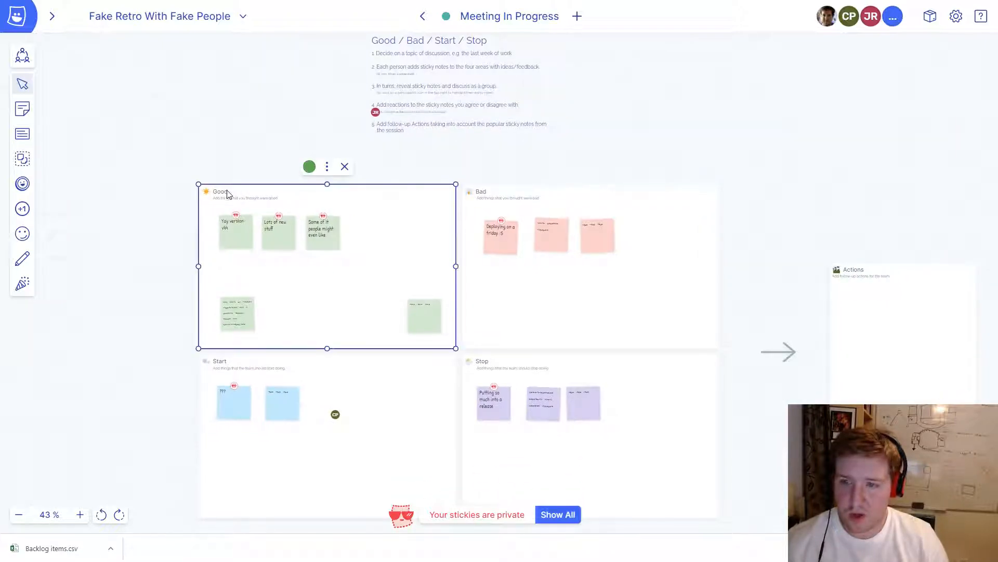
pyautogui.click(493, 197)
pyautogui.click(449, 119)
pyautogui.click(450, 126)
pyautogui.click(459, 245)
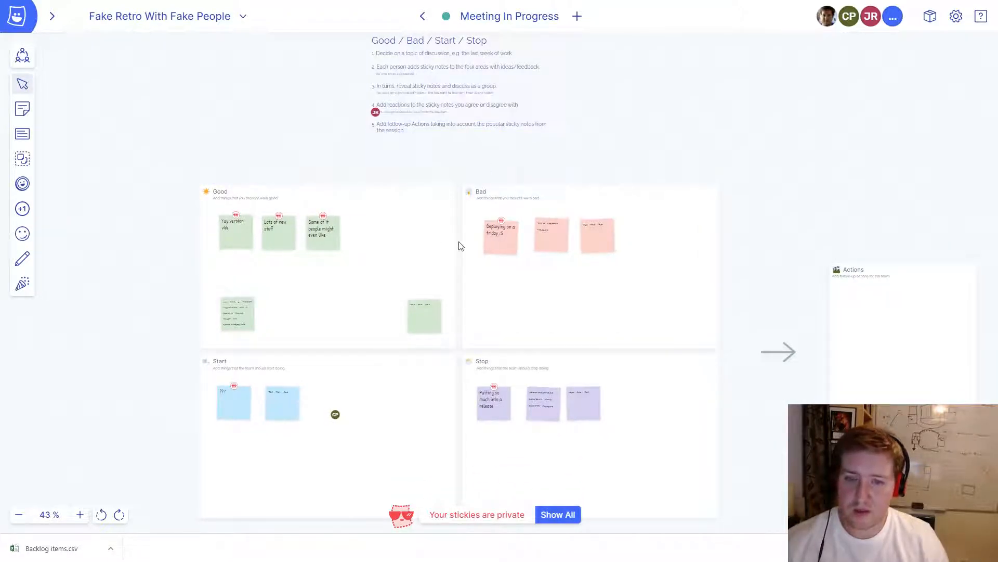
pyautogui.rightClick(237, 115)
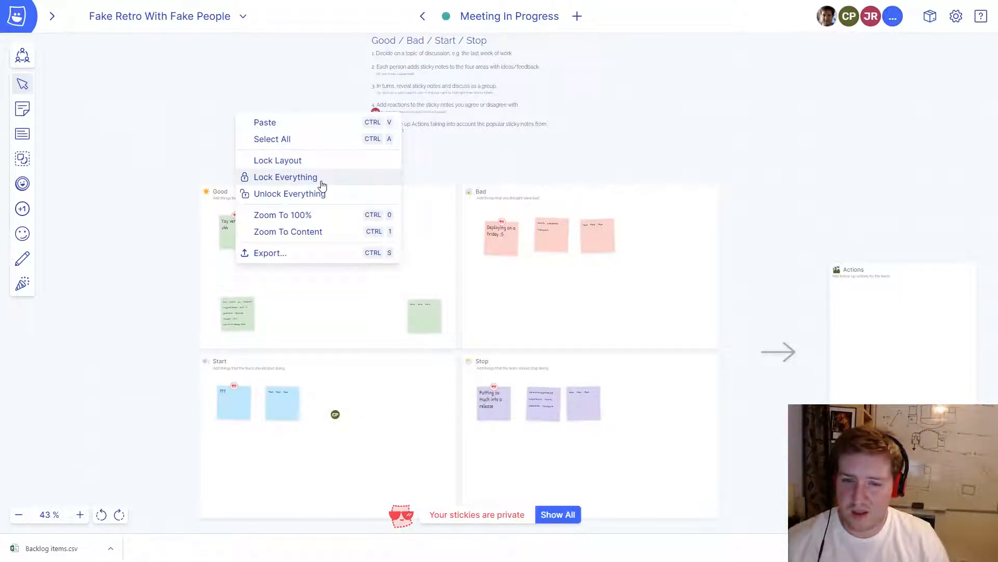
pyautogui.click(160, 254)
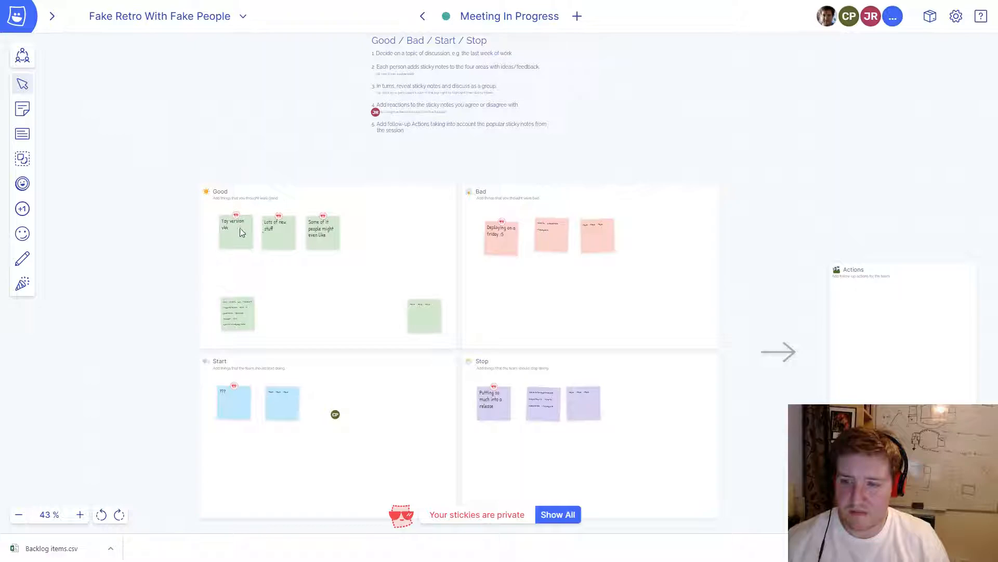
pyautogui.rightClick(276, 122)
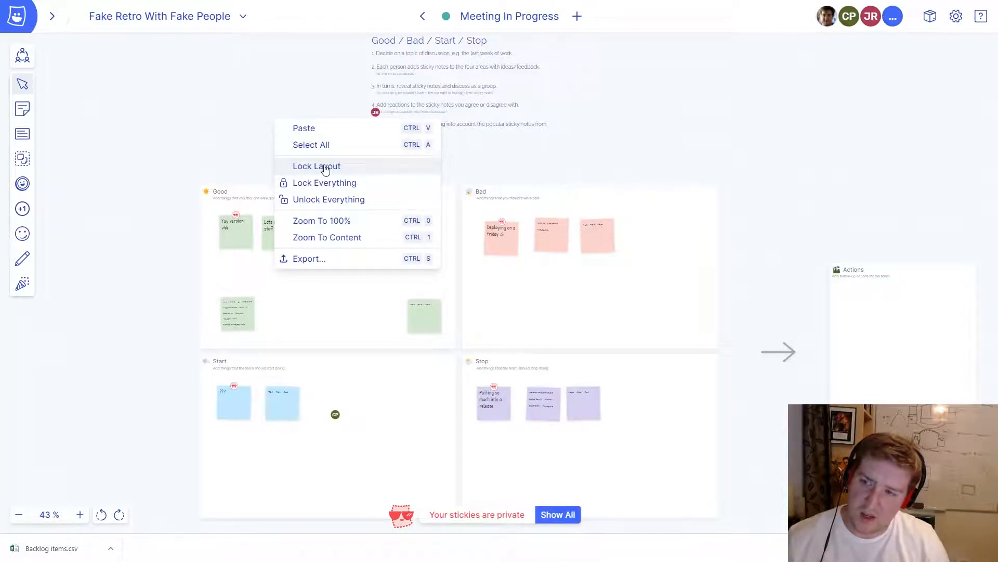
pyautogui.click(216, 172)
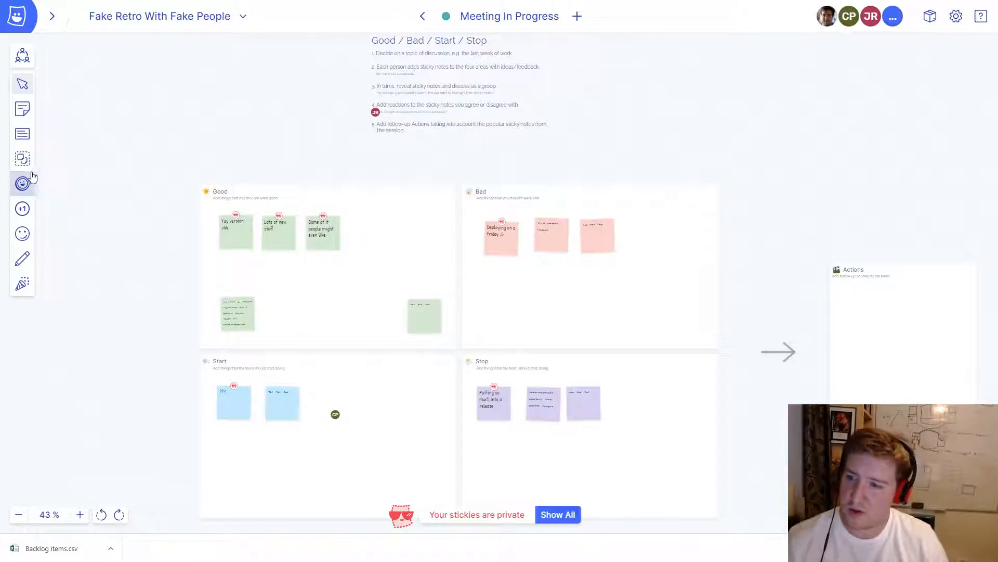
# Lock the board's layout, and move the "Yay version v44" sticky note slightly to test that notes remain movable.
pyautogui.rightClick(249, 148)
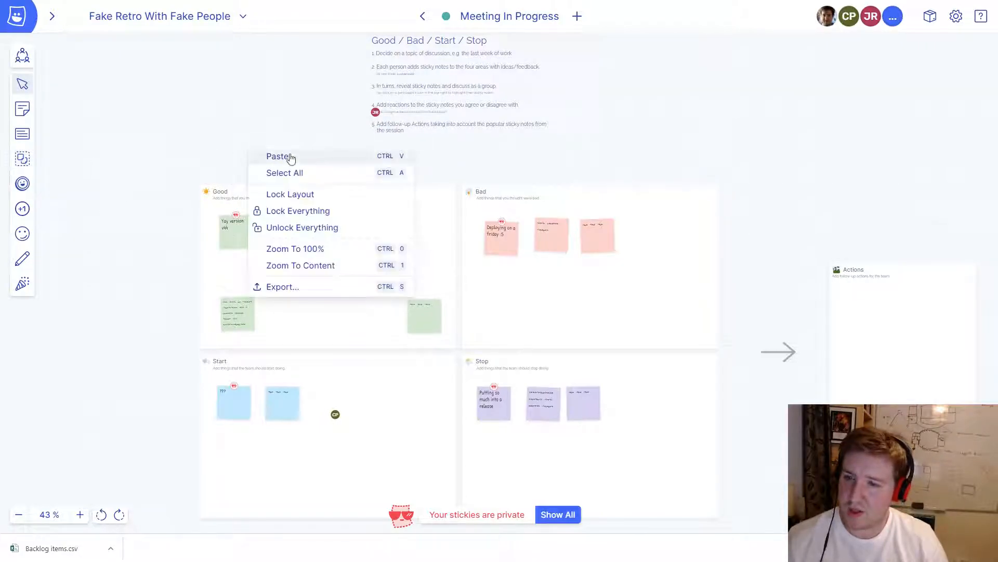
pyautogui.click(309, 194)
pyautogui.scroll(1, 286, 162)
pyautogui.moveTo(238, 263); pyautogui.dragTo(233, 272)
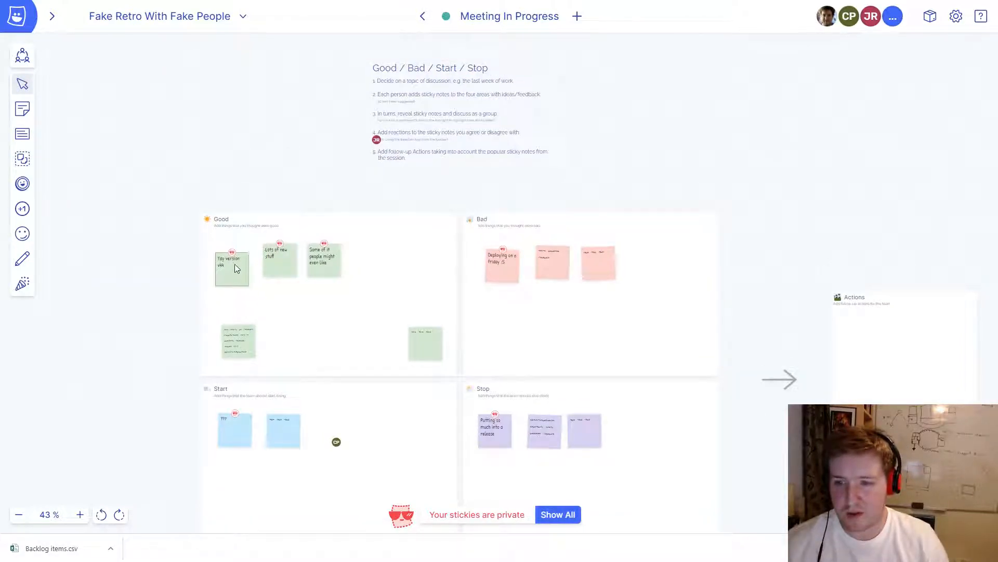
pyautogui.click(223, 225)
pyautogui.click(204, 61)
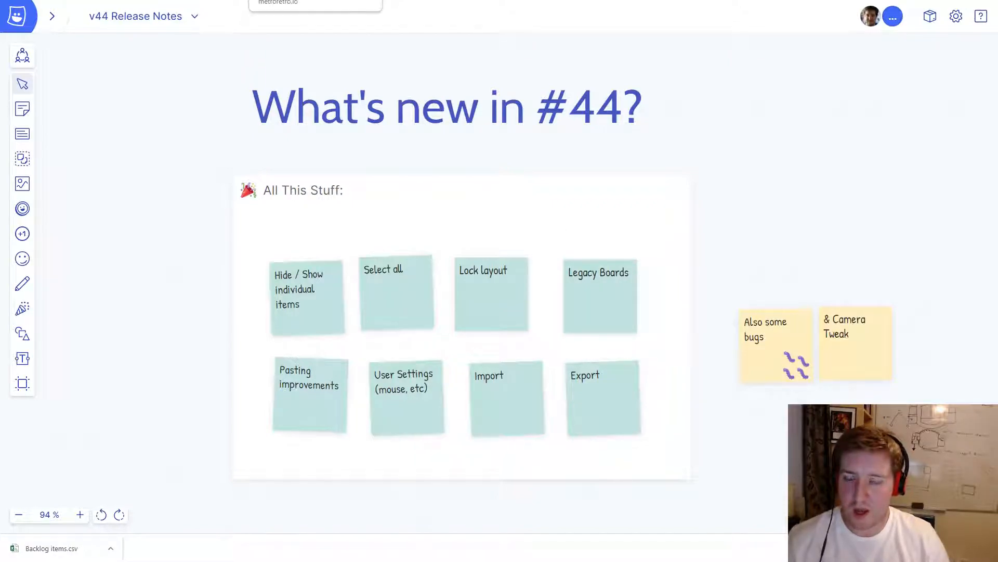
# Switch to the starred workspace's board overview and open its list of legacy boards for import.
pyautogui.click(312, 0)
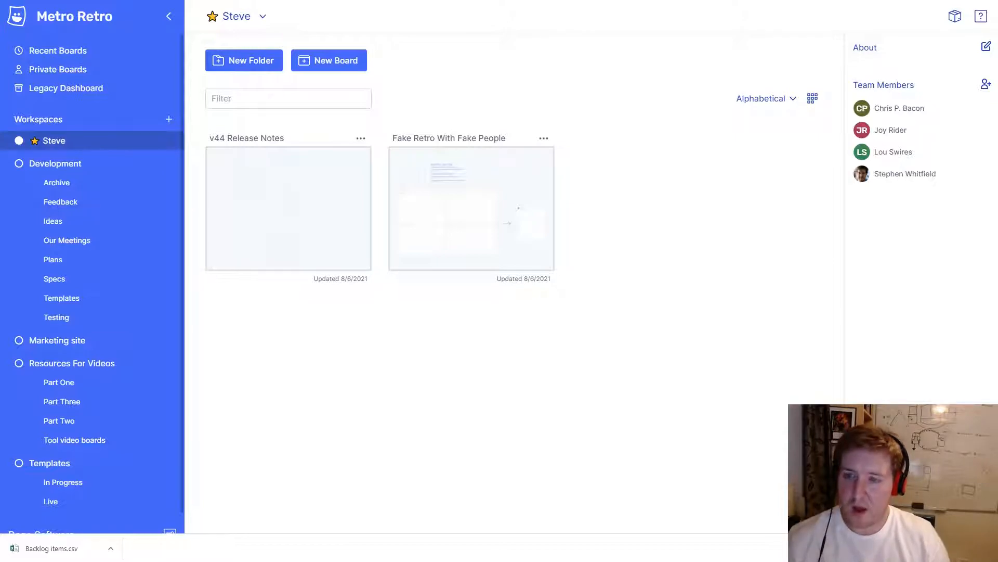
pyautogui.click(263, 16)
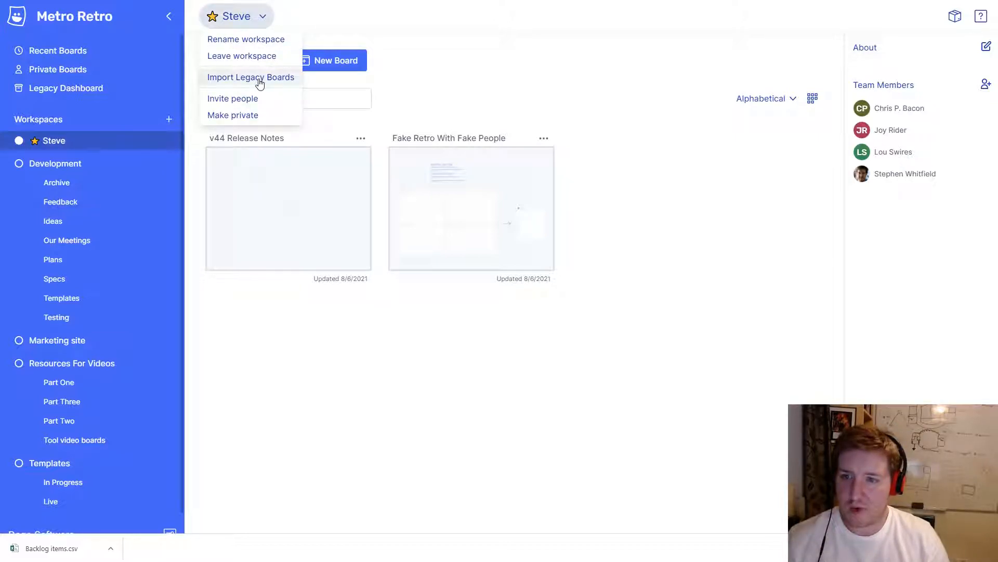
pyautogui.click(246, 20)
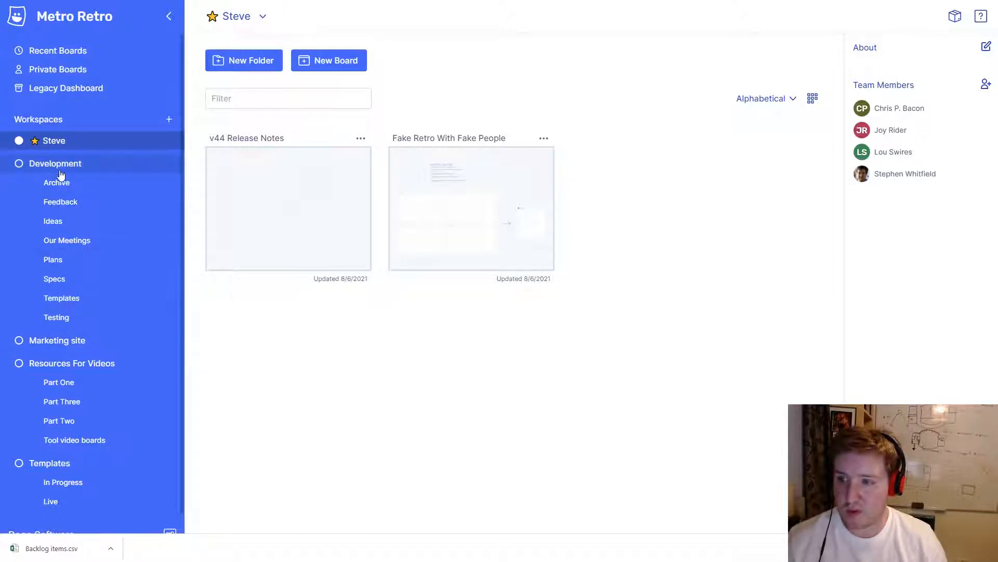
pyautogui.click(265, 20)
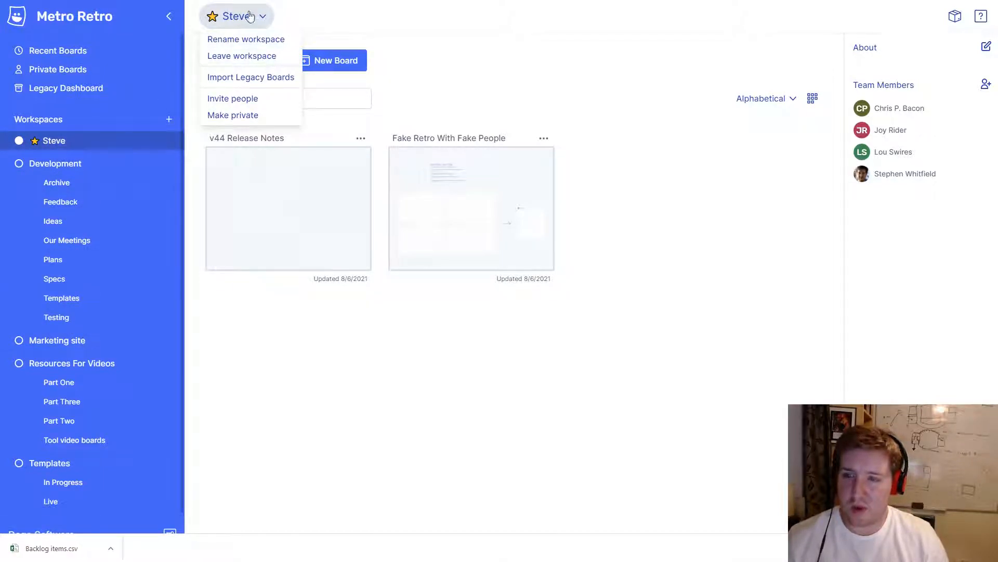
pyautogui.click(250, 80)
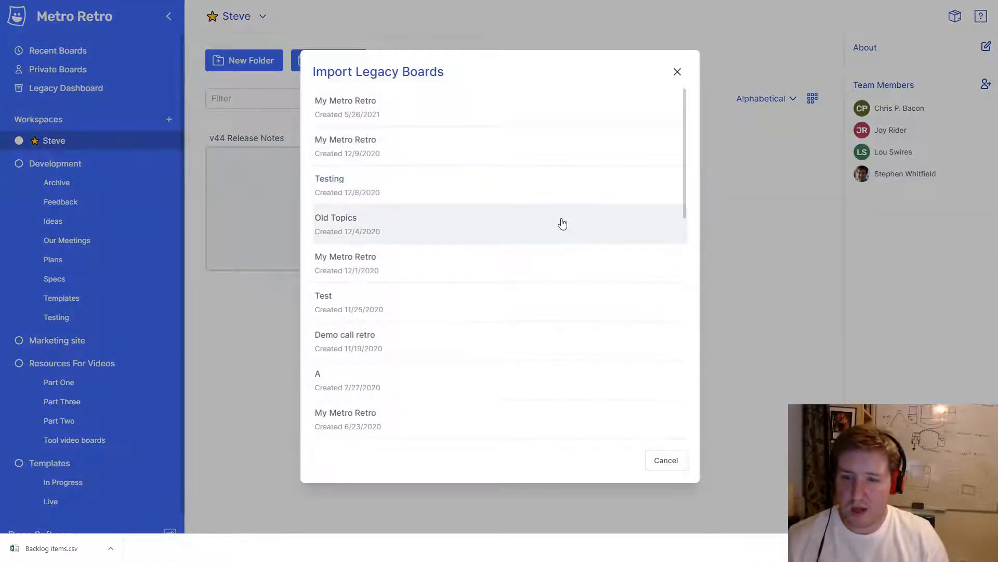
# Browse the available legacy boards and import the "Company Retro 24/04" board created 4/24/2019.
pyautogui.moveTo(684, 162); pyautogui.dragTo(693, 349)
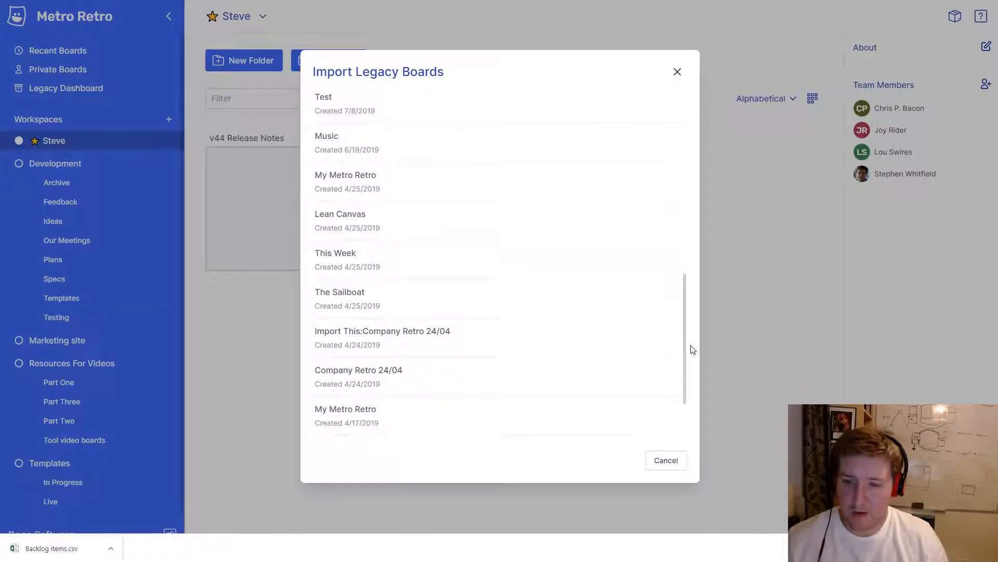
pyautogui.scroll(7, 463, 392)
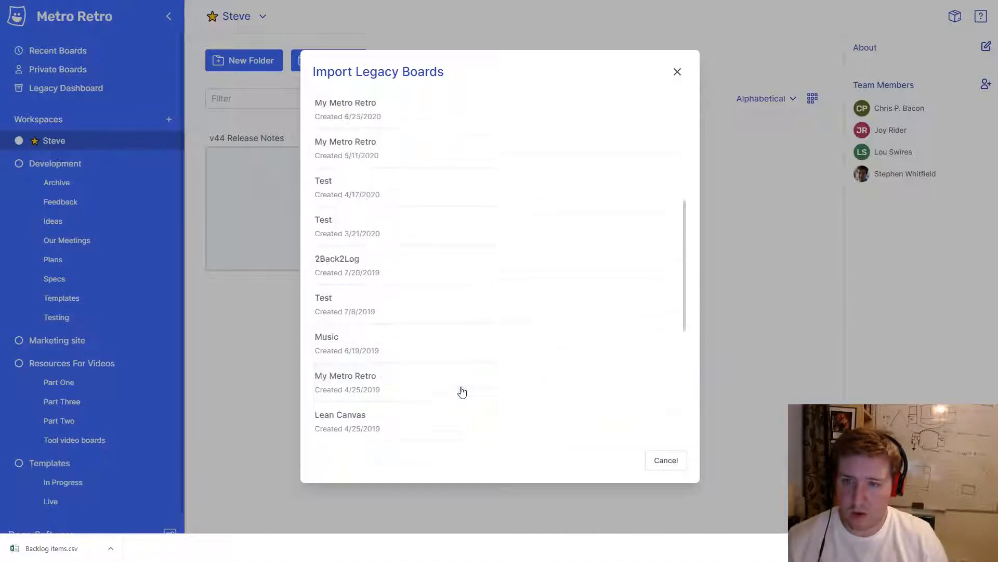
pyautogui.scroll(3, 404, 290)
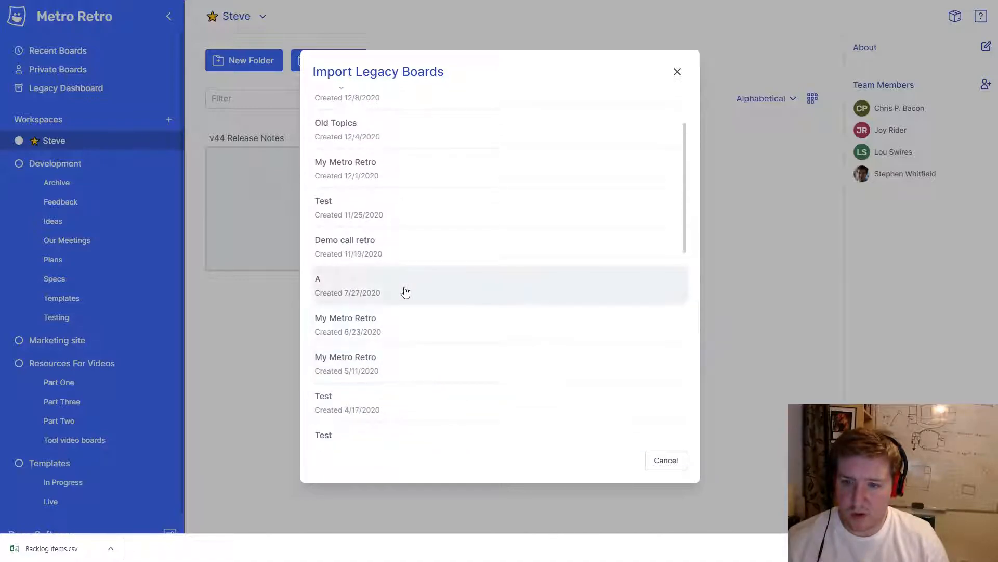
pyautogui.scroll(-6, 399, 294)
pyautogui.scroll(-5, 399, 303)
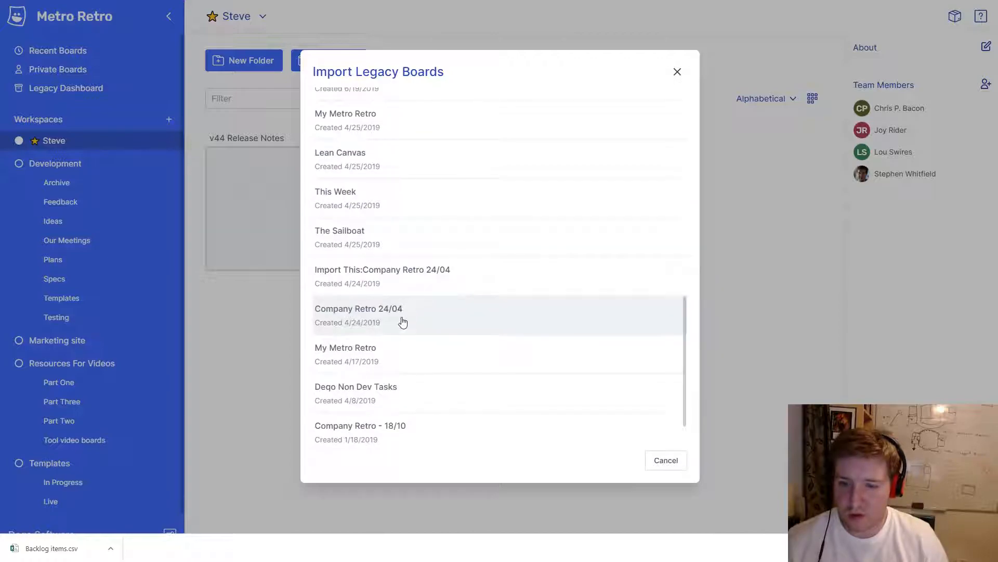
pyautogui.click(401, 319)
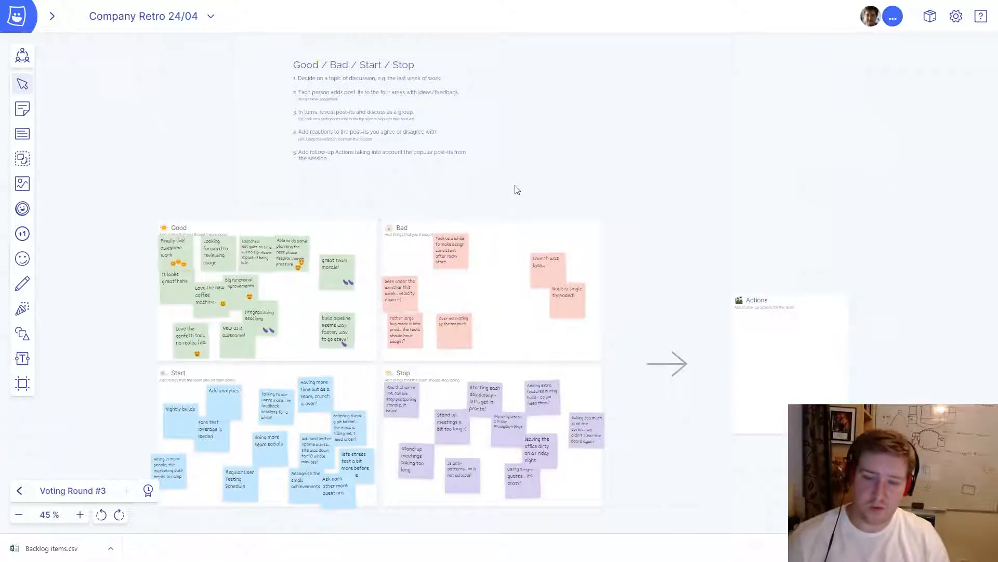
# Examine the imported board's instructions, four retro areas, sticky notes and reactions, up close in the Good area and as a whole.
pyautogui.moveTo(493, 203); pyautogui.dragTo(531, 175)
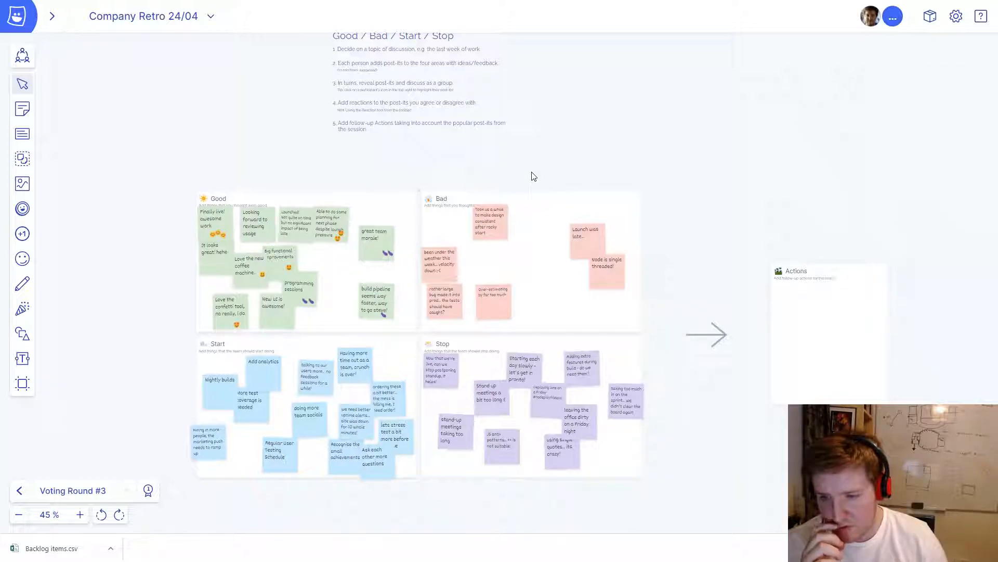
pyautogui.moveTo(534, 175); pyautogui.dragTo(527, 194)
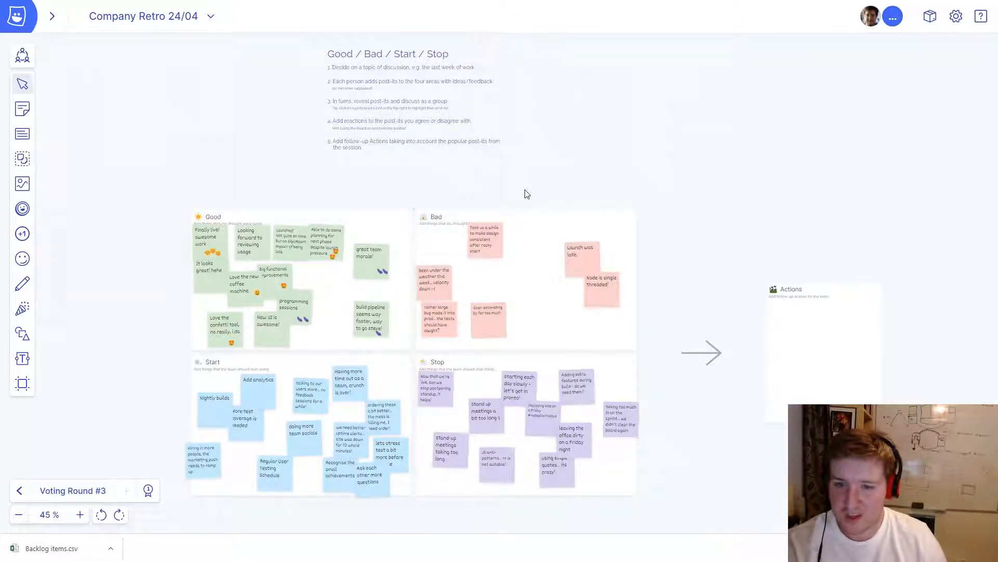
pyautogui.moveTo(525, 194); pyautogui.dragTo(537, 181)
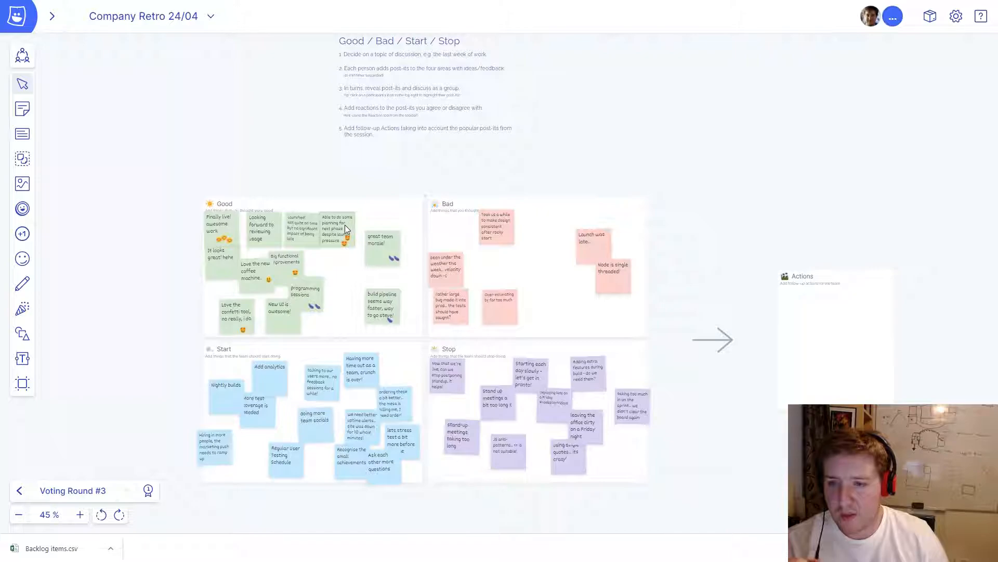
pyautogui.scroll(3, 345, 228)
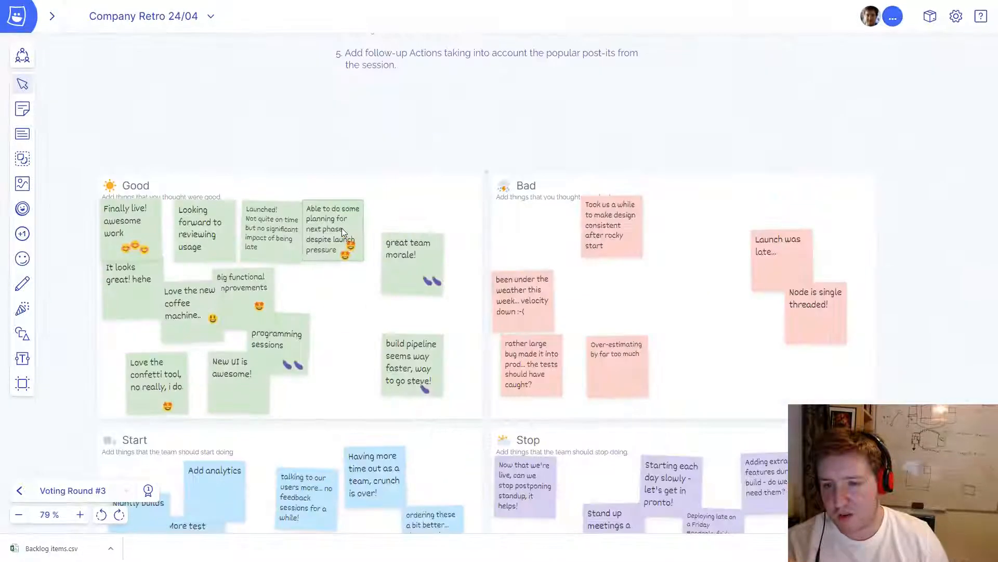
pyautogui.moveTo(307, 142); pyautogui.dragTo(342, 150)
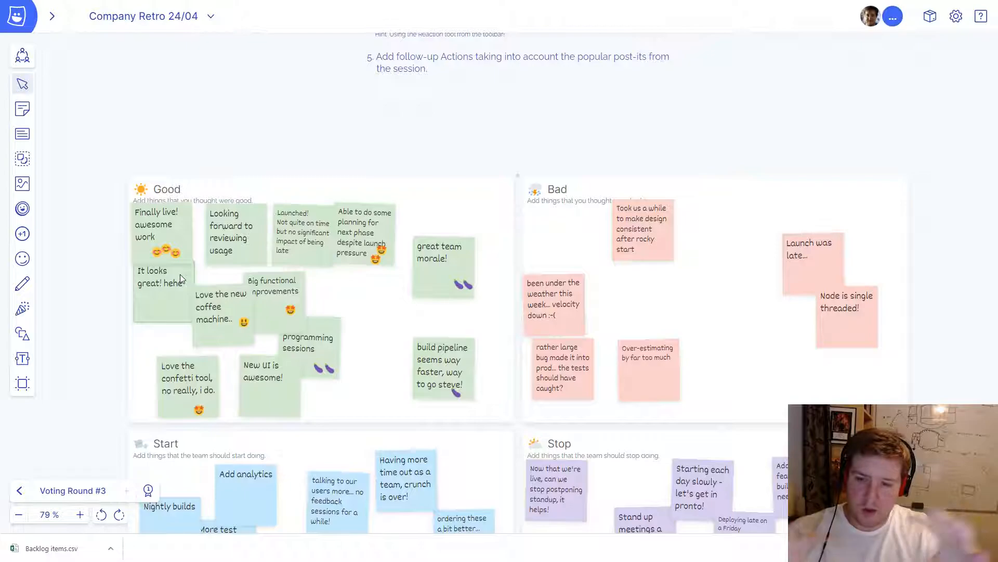
pyautogui.scroll(-3, 235, 294)
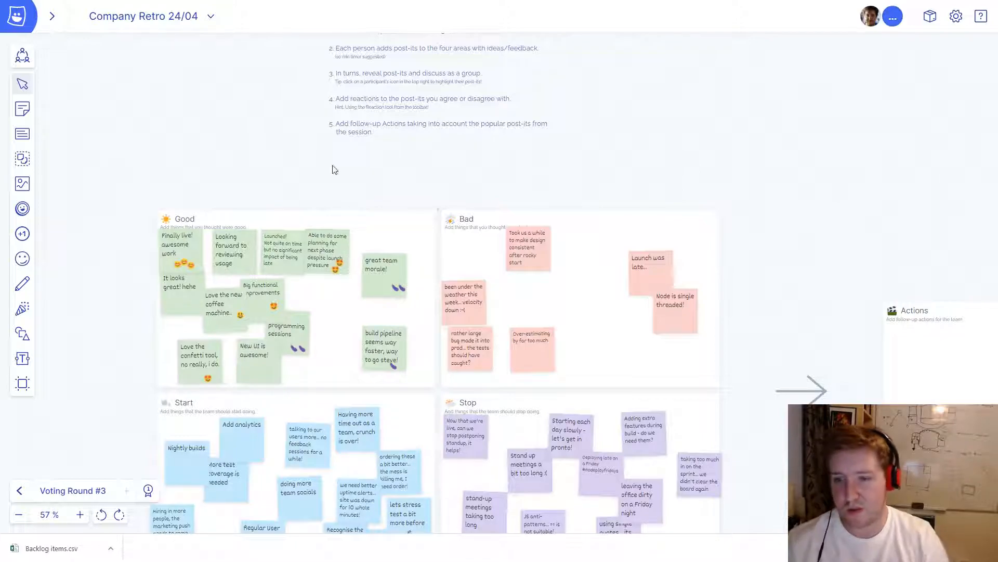
pyautogui.scroll(-2, 333, 167)
pyautogui.scroll(-3, 249, 118)
pyautogui.scroll(-1, 286, 151)
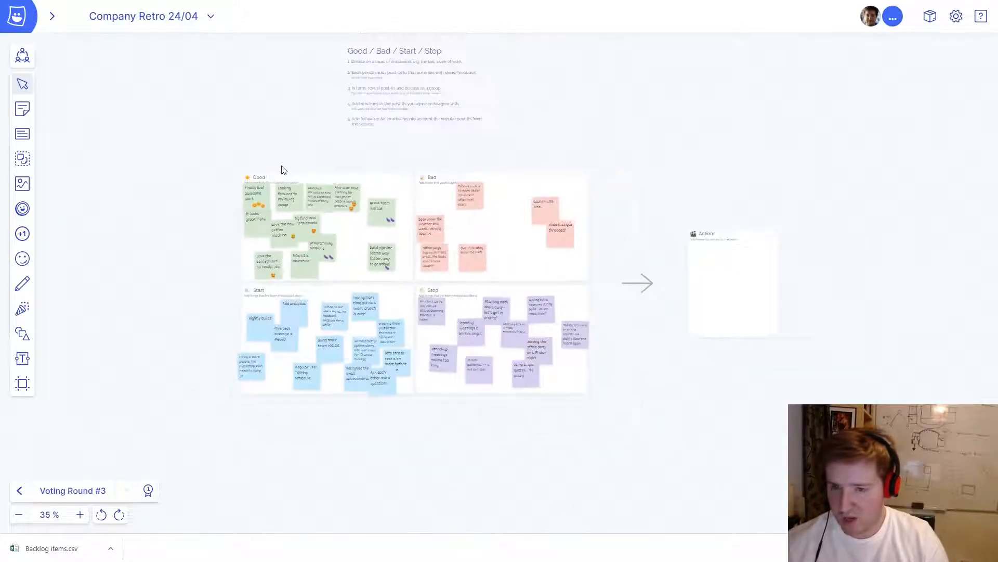
# Unlock everything on the imported Company Retro 24/04 board.
pyautogui.scroll(1, 282, 167)
pyautogui.rightClick(262, 159)
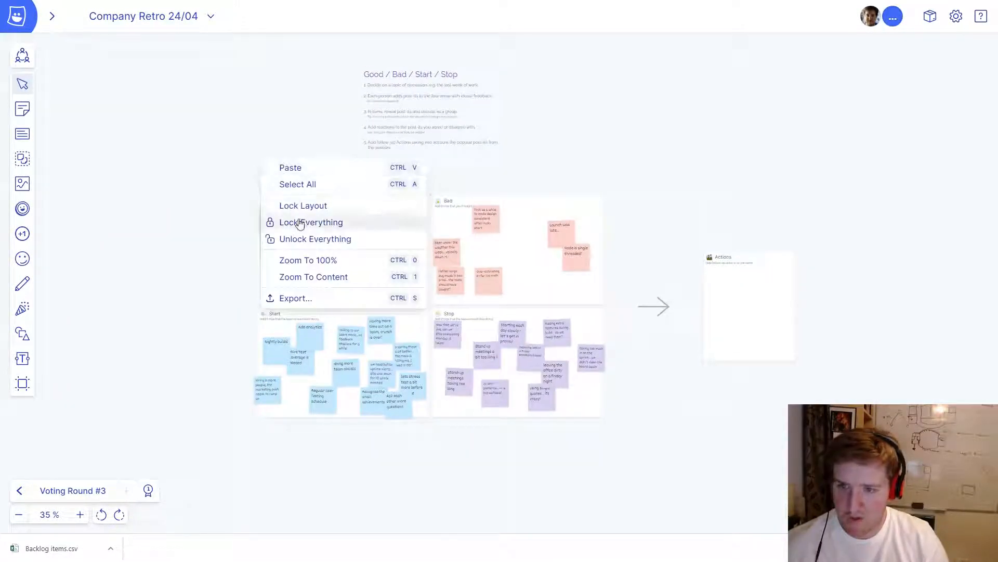
pyautogui.click(298, 240)
# Enlarge the Good, Bad, Start and Stop areas together to spread out their sticky notes, and clear the selection.
pyautogui.moveTo(241, 183); pyautogui.dragTo(626, 460)
pyautogui.moveTo(509, 454); pyautogui.dragTo(515, 422)
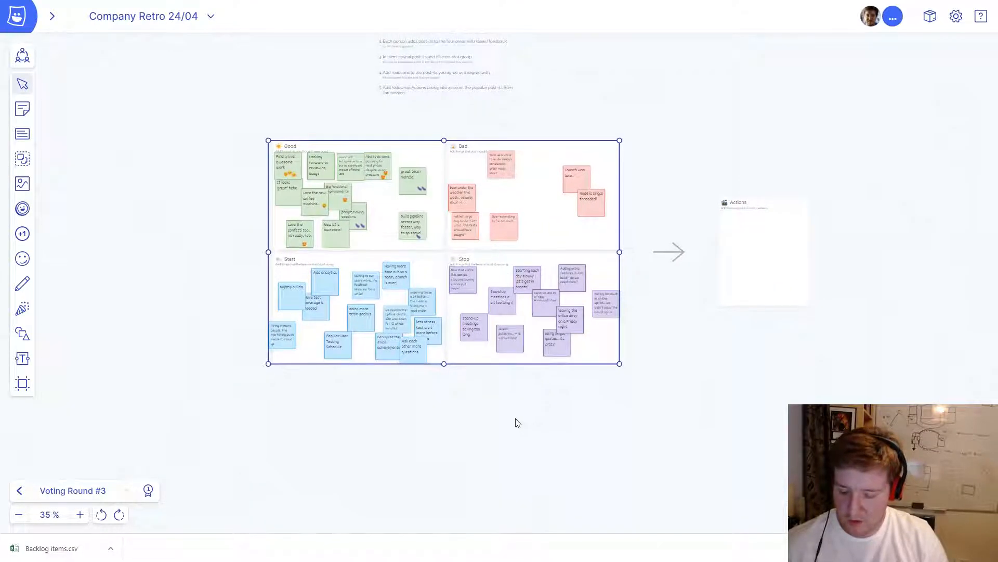
pyautogui.moveTo(266, 366); pyautogui.dragTo(206, 405)
pyautogui.moveTo(187, 416); pyautogui.dragTo(149, 439)
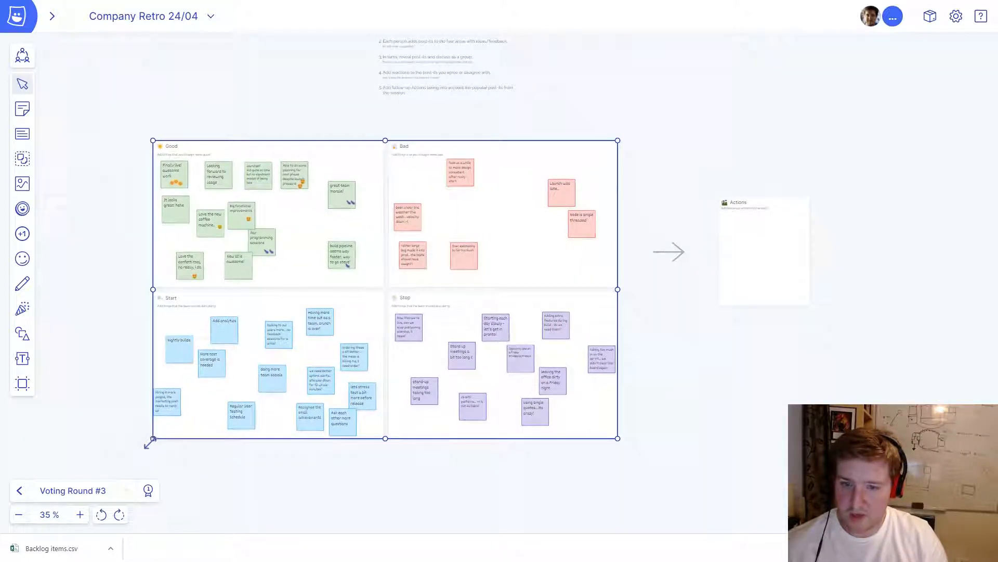
pyautogui.click(108, 248)
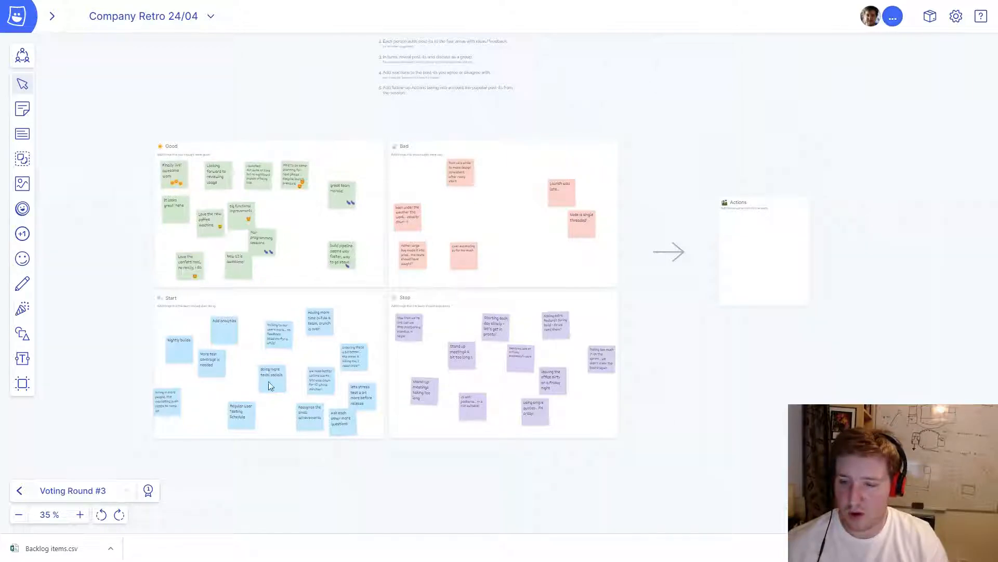
# Select the four retro areas, look up the Align command, and examine the gap between the Good and Bad areas.
pyautogui.scroll(10, 359, 143)
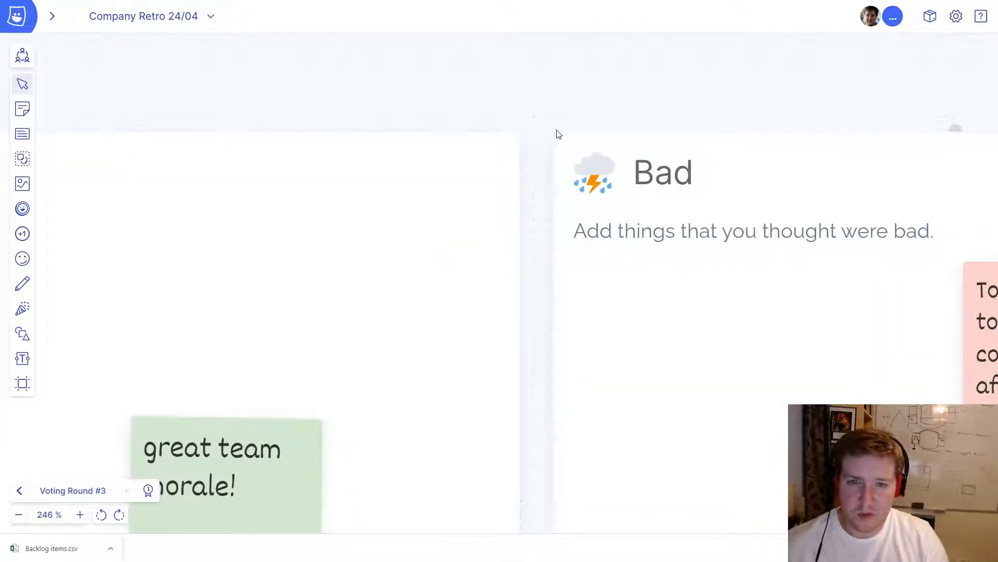
pyautogui.scroll(-10, 452, 223)
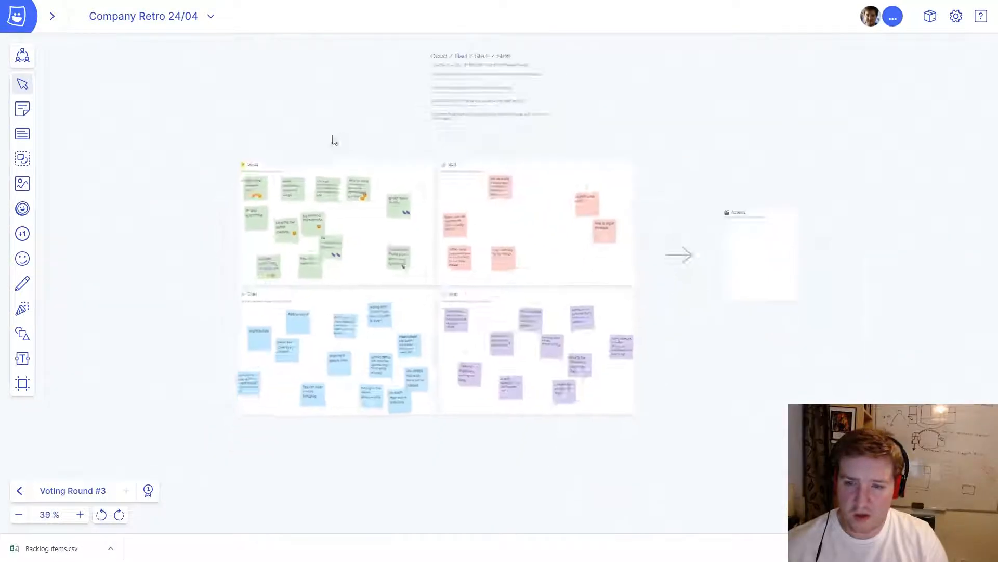
pyautogui.moveTo(205, 119); pyautogui.dragTo(657, 463)
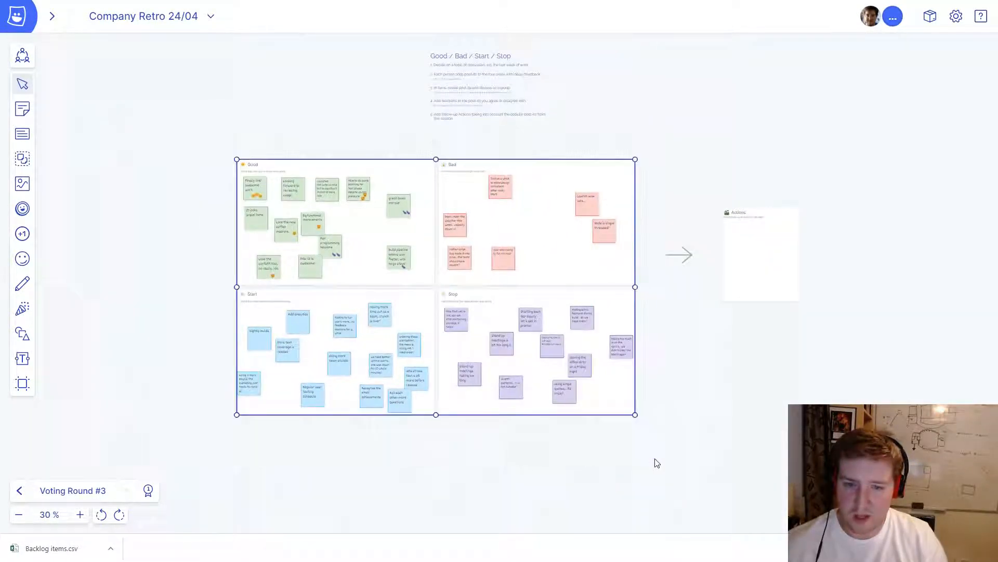
pyautogui.hotkey('ctrl', 'shift', 'p')
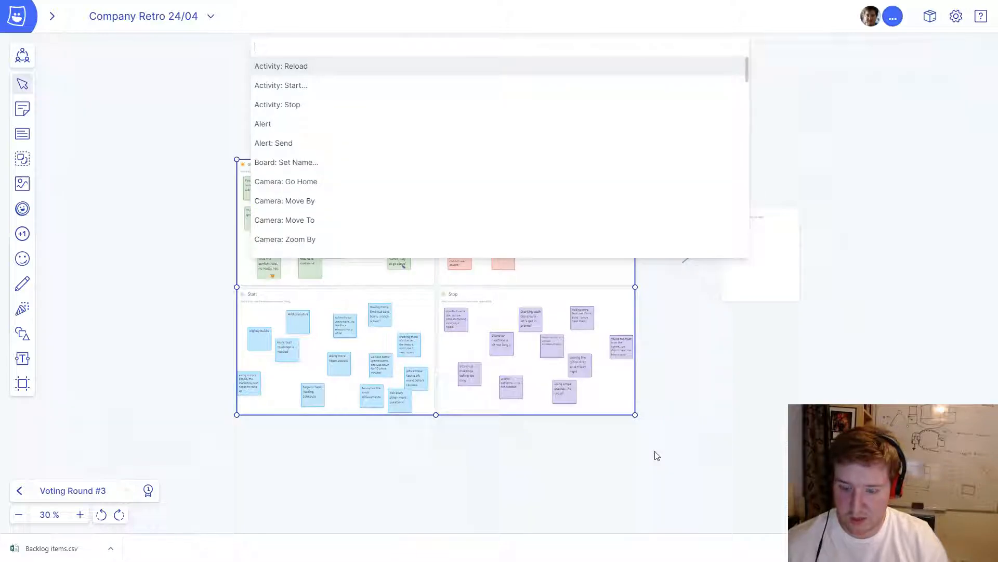
pyautogui.write('a')
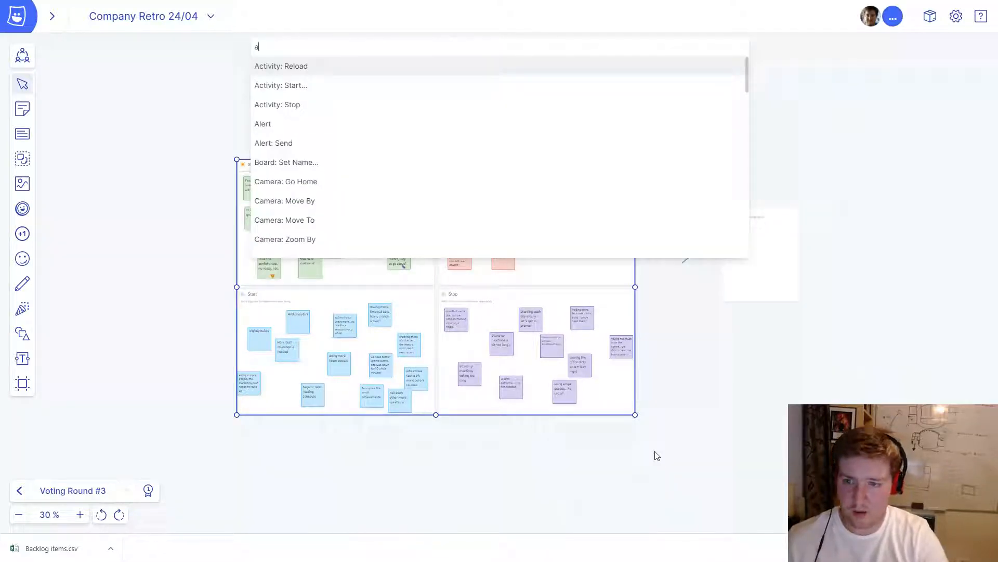
pyautogui.write('lig')
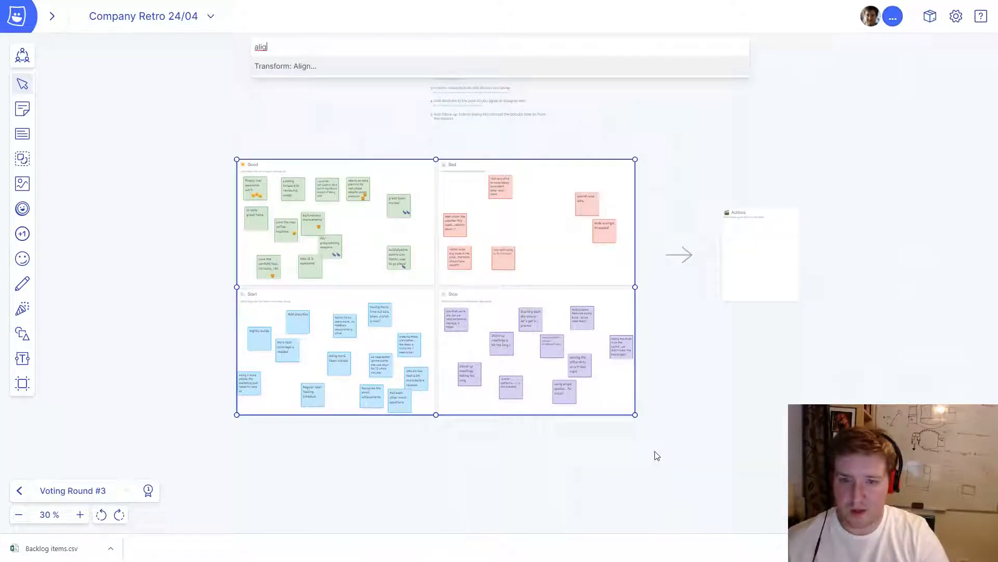
pyautogui.press('Escape')
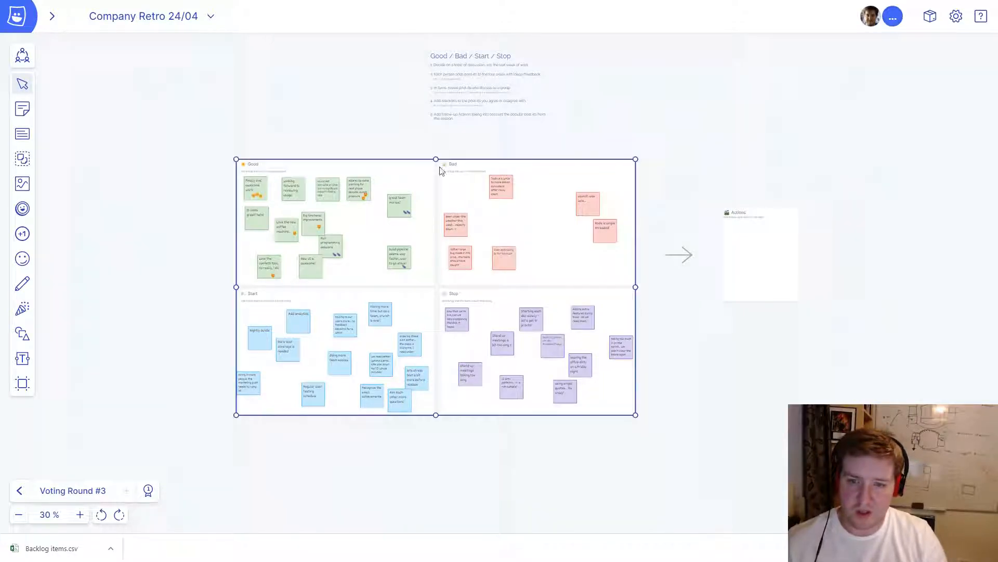
pyautogui.scroll(5, 443, 156)
pyautogui.scroll(8, 443, 156)
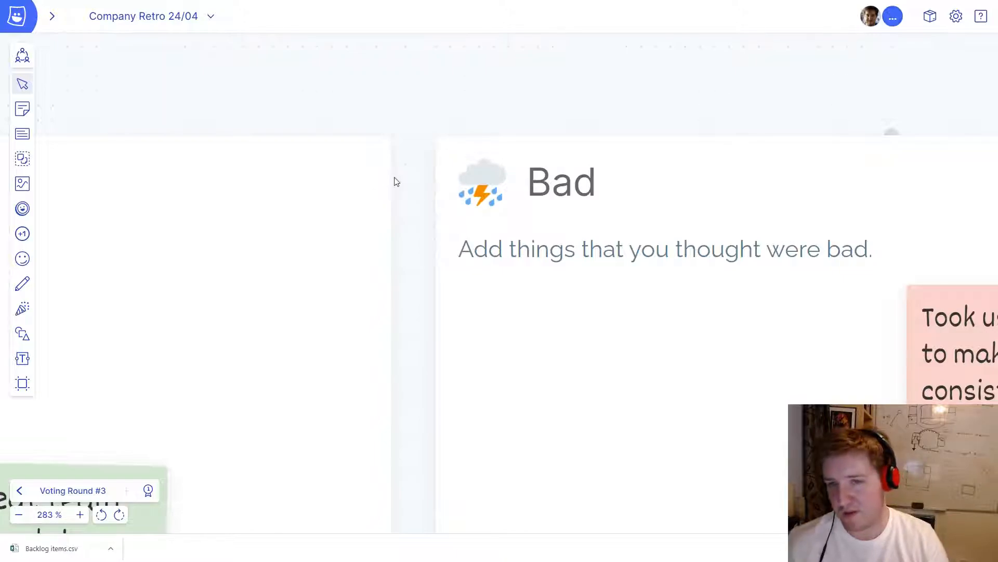
pyautogui.scroll(-10, 422, 161)
# Return to the v44 Release Notes board, and select and deselect the "Pasting improvements" note.
pyautogui.moveTo(388, 200); pyautogui.dragTo(377, 132)
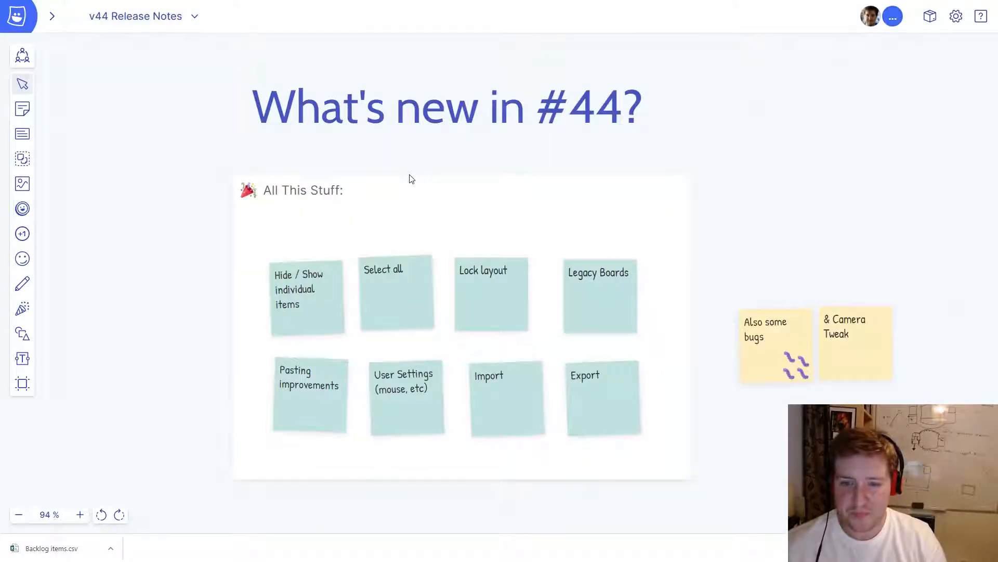
pyautogui.click(325, 375)
pyautogui.click(187, 308)
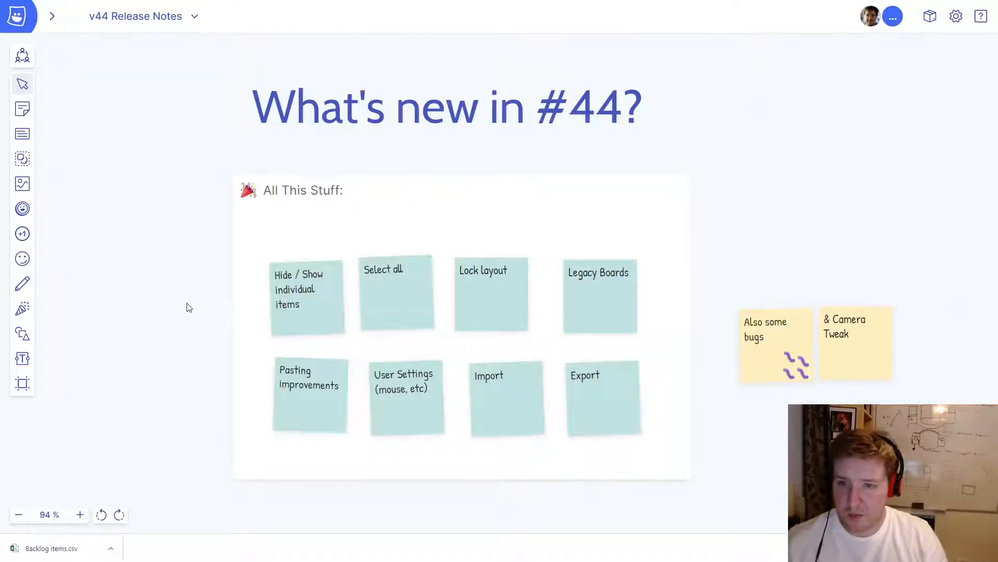
# Copy the eight teal feature notes and paste them into an empty area of the release notes board.
pyautogui.scroll(-3, 187, 305)
pyautogui.moveTo(238, 257); pyautogui.dragTo(527, 418)
pyautogui.scroll(-3, 516, 329)
pyautogui.moveTo(579, 274); pyautogui.dragTo(614, 233)
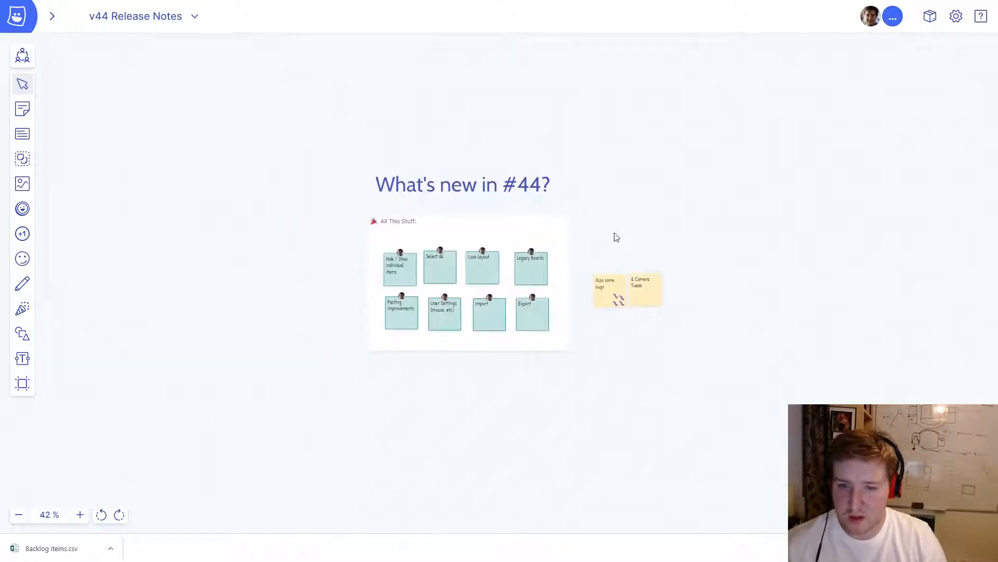
pyautogui.scroll(-3, 272, 293)
pyautogui.moveTo(211, 166); pyautogui.dragTo(845, 286)
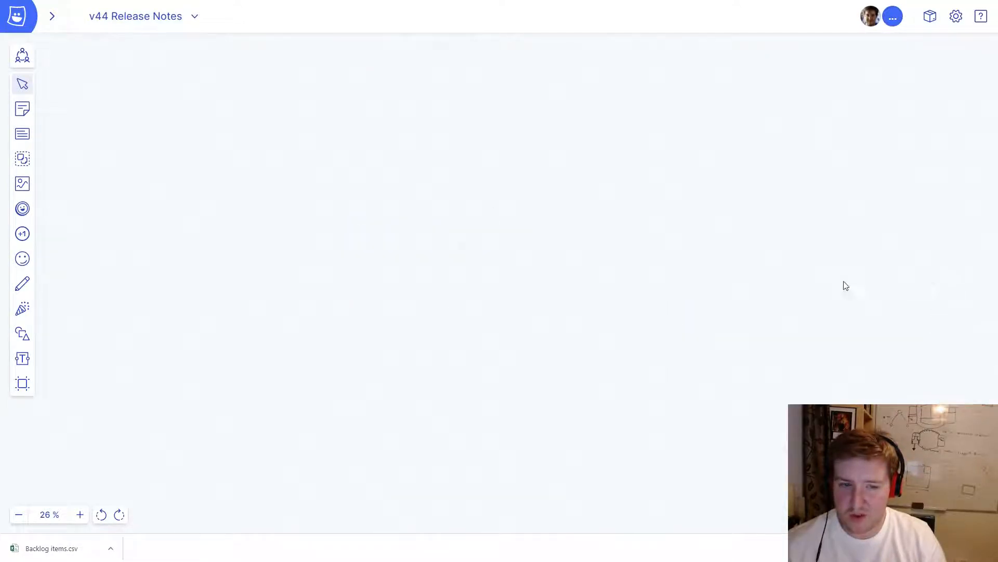
pyautogui.scroll(2, 485, 335)
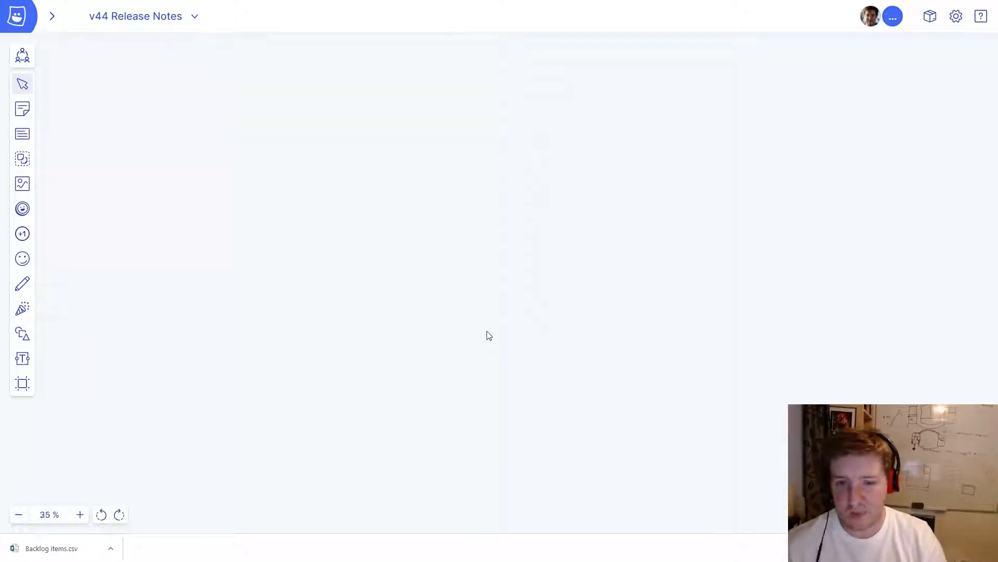
pyautogui.hotkey('ctrl', 'v')
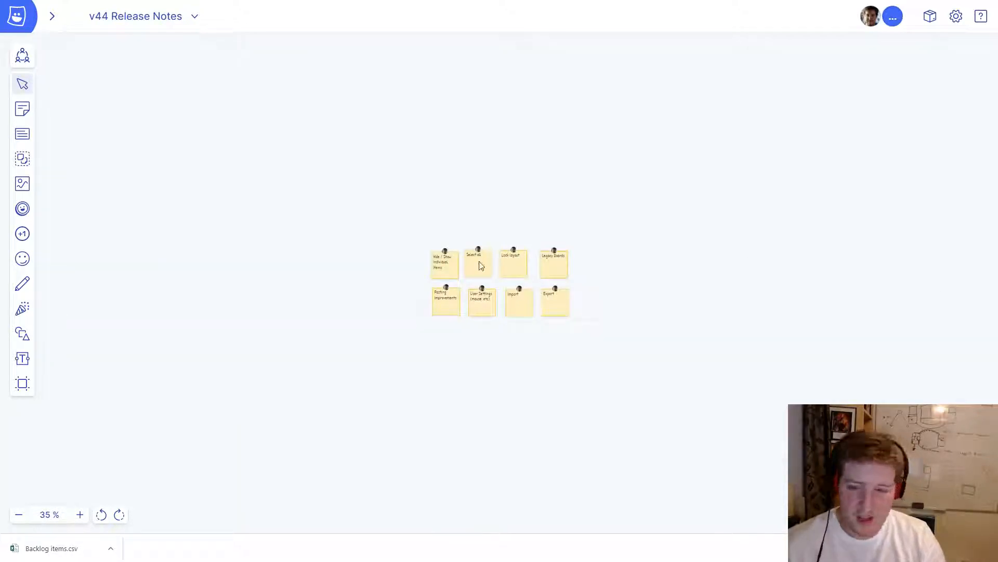
# Undo the paste of the eight feature notes and return to the original "What's new in #44?" content.
pyautogui.hotkey('ctrl', 'z')
pyautogui.moveTo(732, 326); pyautogui.dragTo(187, 274)
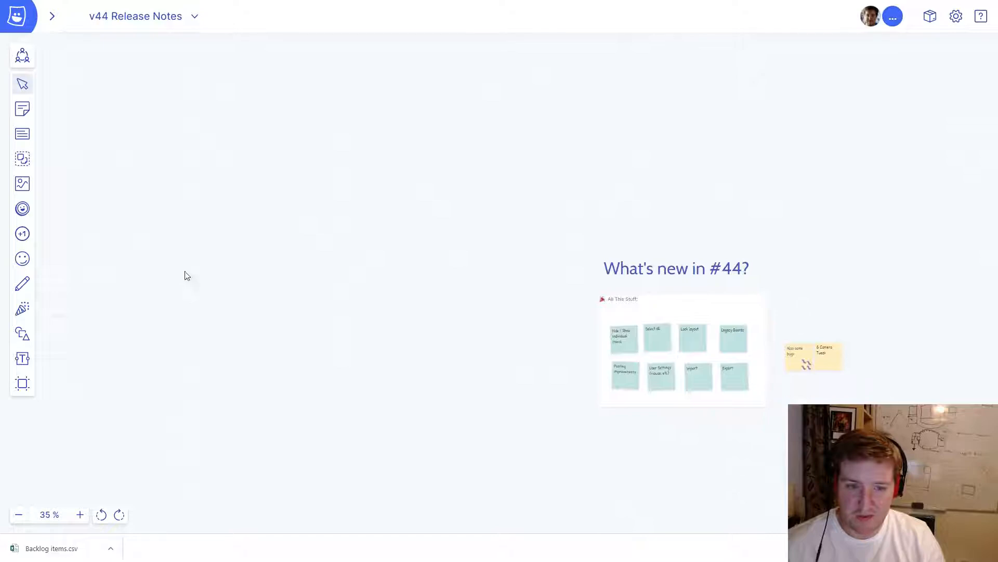
pyautogui.moveTo(711, 466); pyautogui.dragTo(484, 417)
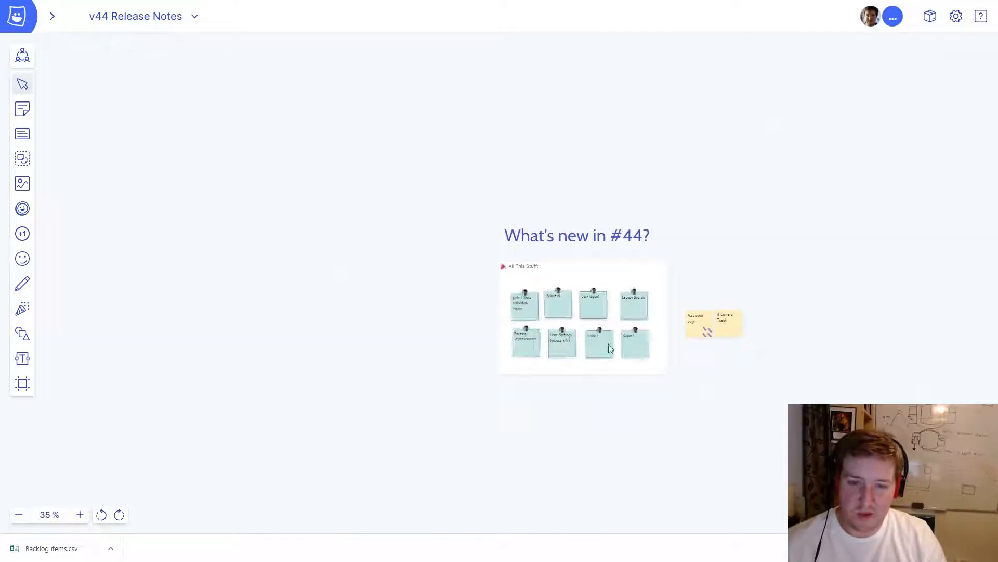
pyautogui.moveTo(331, 423); pyautogui.dragTo(751, 348)
pyautogui.hscroll(1, 722, 477)
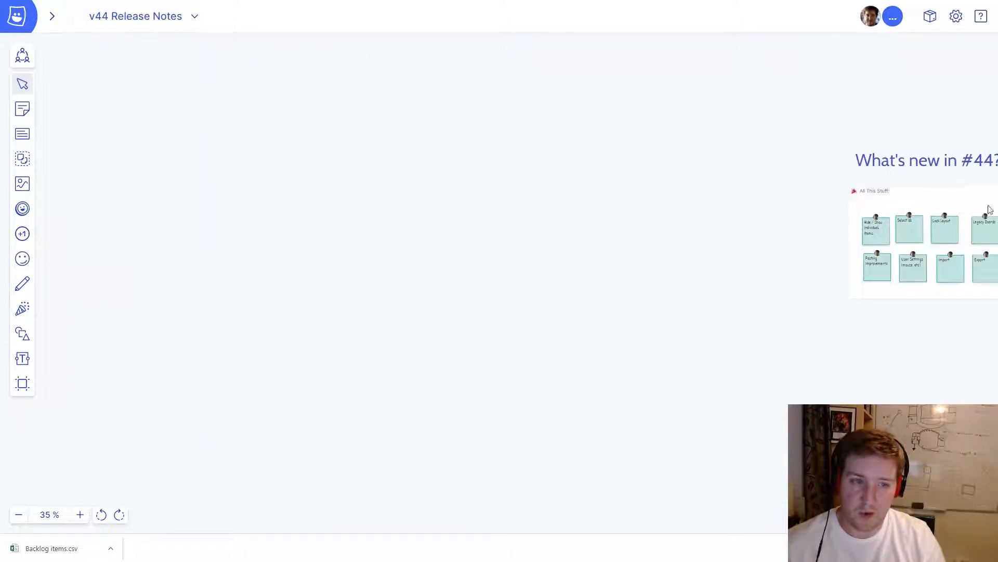
pyautogui.moveTo(918, 355); pyautogui.dragTo(631, 383)
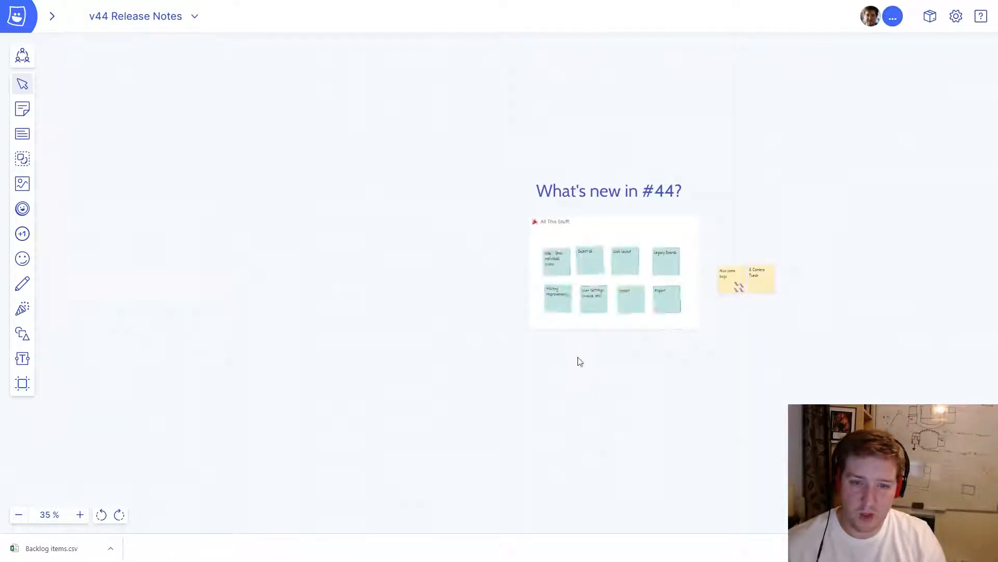
# Copy the "What's new in #44?" heading, the "All This Stuff" area and all notes, and paste them into an empty part of the board.
pyautogui.moveTo(489, 136); pyautogui.dragTo(871, 377)
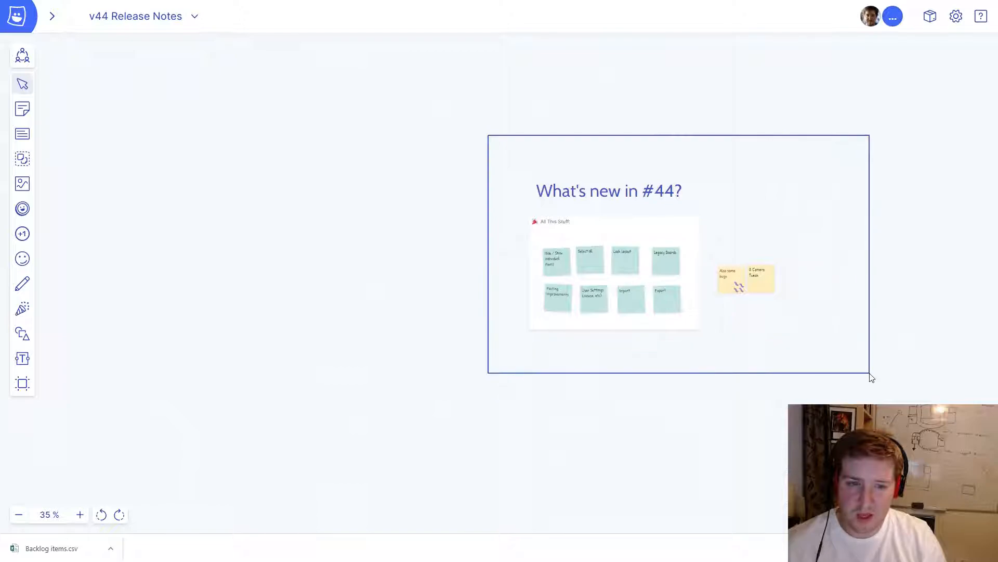
pyautogui.click(450, 138)
pyautogui.moveTo(452, 93); pyautogui.dragTo(875, 382)
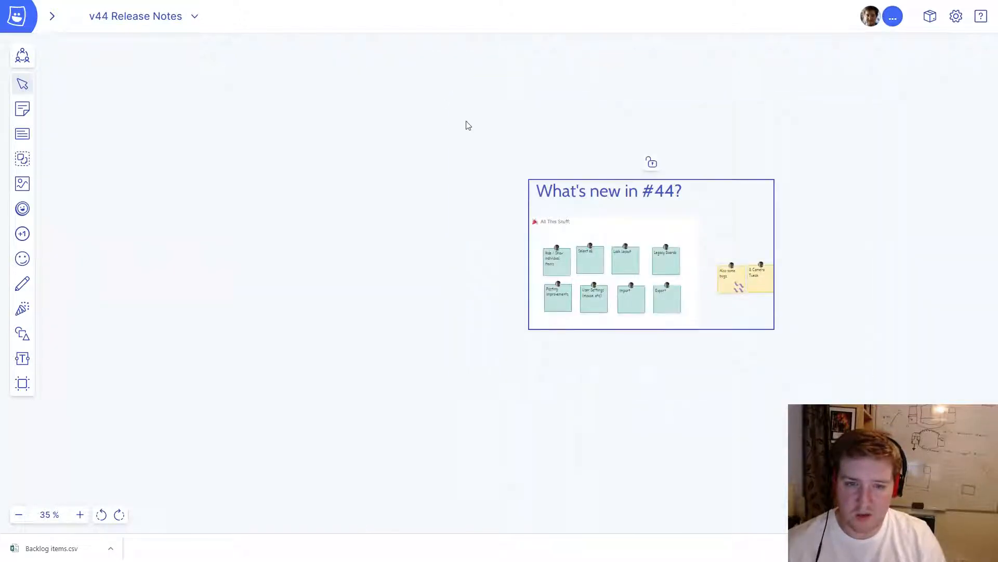
pyautogui.moveTo(284, 186); pyautogui.dragTo(685, 212)
pyautogui.scroll(10, 453, 283)
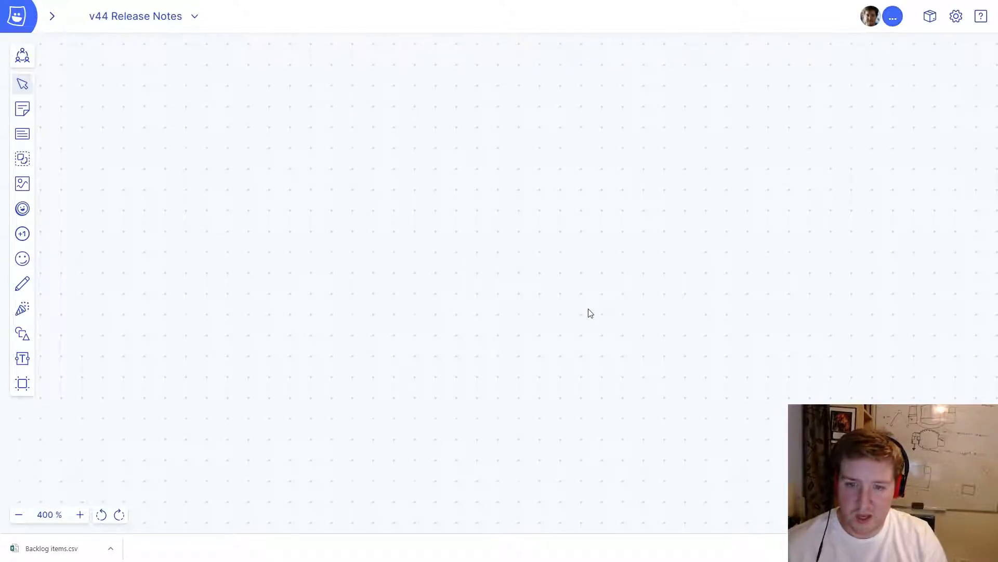
pyautogui.hotkey('ctrl', 'a')
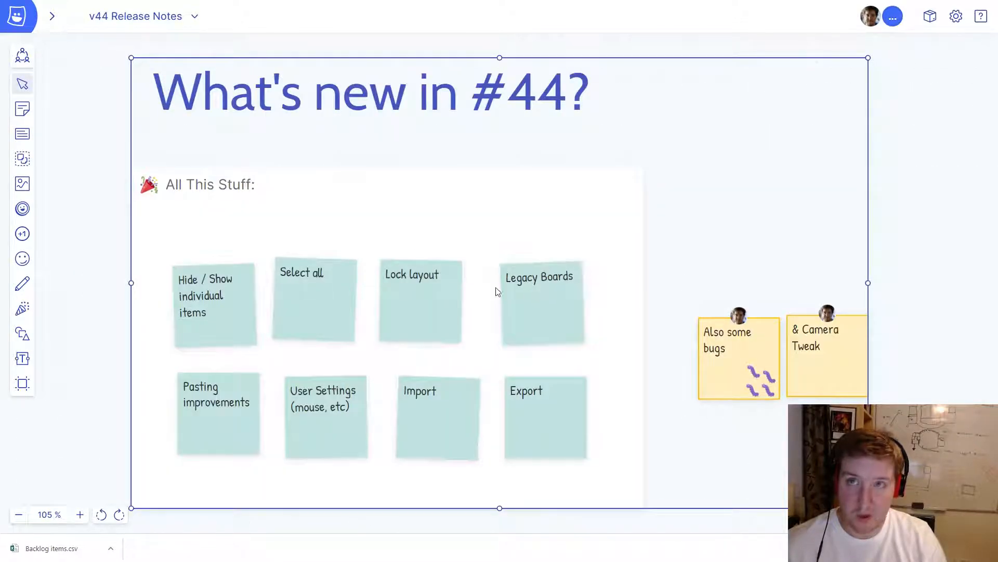
pyautogui.scroll(-9, 497, 290)
pyautogui.scroll(7, 502, 292)
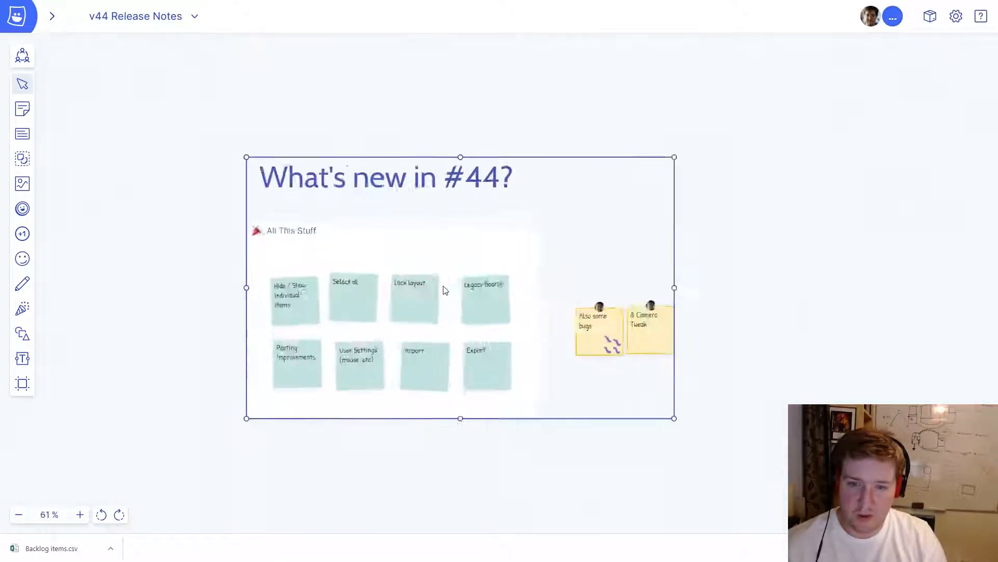
pyautogui.click(492, 83)
pyautogui.scroll(-2, 347, 333)
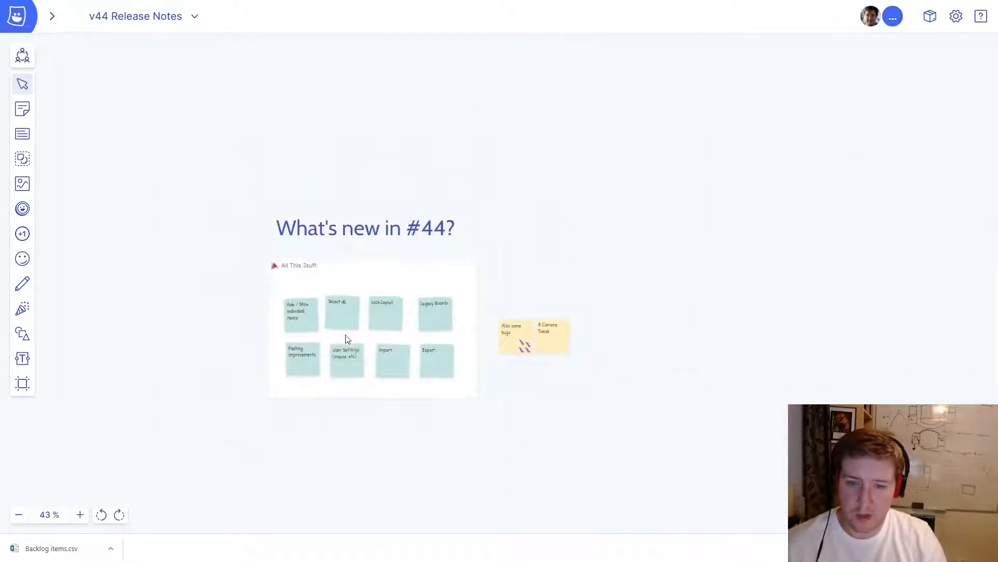
# Move the copied "& Camera Tweak" note away from the "Also some bugs" note and duplicate it repeatedly into a vertical column.
pyautogui.moveTo(619, 376); pyautogui.dragTo(488, 298)
pyautogui.moveTo(429, 260); pyautogui.dragTo(493, 261)
pyautogui.scroll(4, 494, 265)
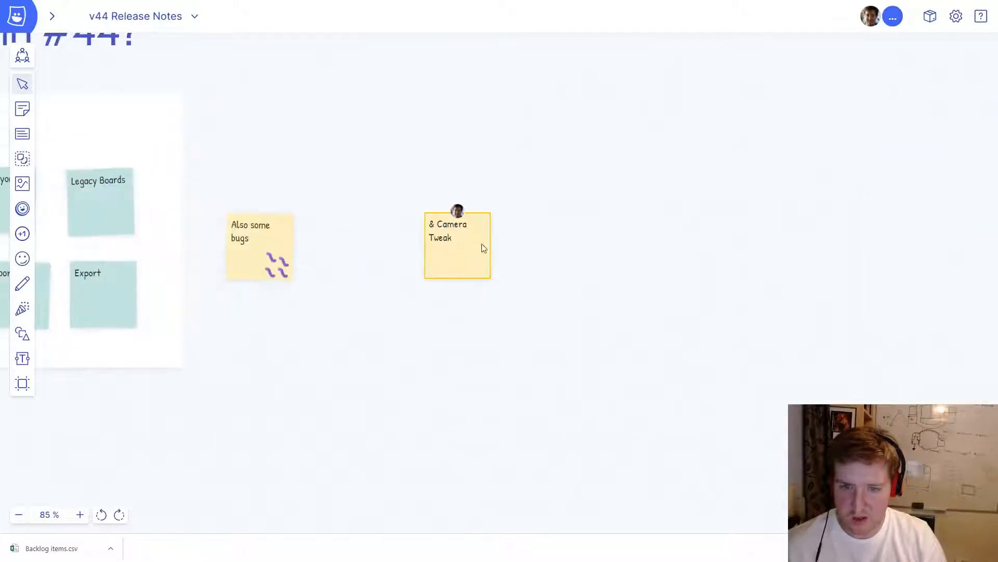
pyautogui.hotkey('ctrl', 'd')
pyautogui.hotkey('ctrl', 'd')
pyautogui.hotkey('ctrl', 'd')
pyautogui.hotkey('ctrl', 'd')
pyautogui.hotkey('ctrl', 'd')
pyautogui.hotkey('ctrl', 'd')
pyautogui.hotkey('ctrl', 'd')
pyautogui.hotkey('ctrl', 'd')
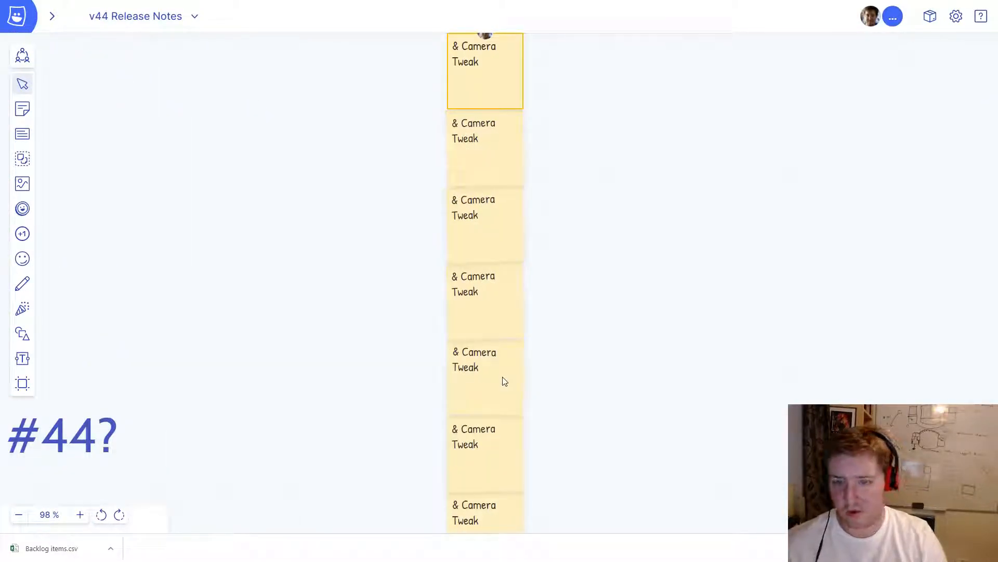
# Delete the column of "& Camera Tweak" notes and the rest of the pasted copy, and return to the original content.
pyautogui.scroll(-5, 505, 382)
pyautogui.moveTo(544, 99); pyautogui.dragTo(451, 442)
pyautogui.press('Delete')
pyautogui.moveTo(438, 229); pyautogui.dragTo(149, 466)
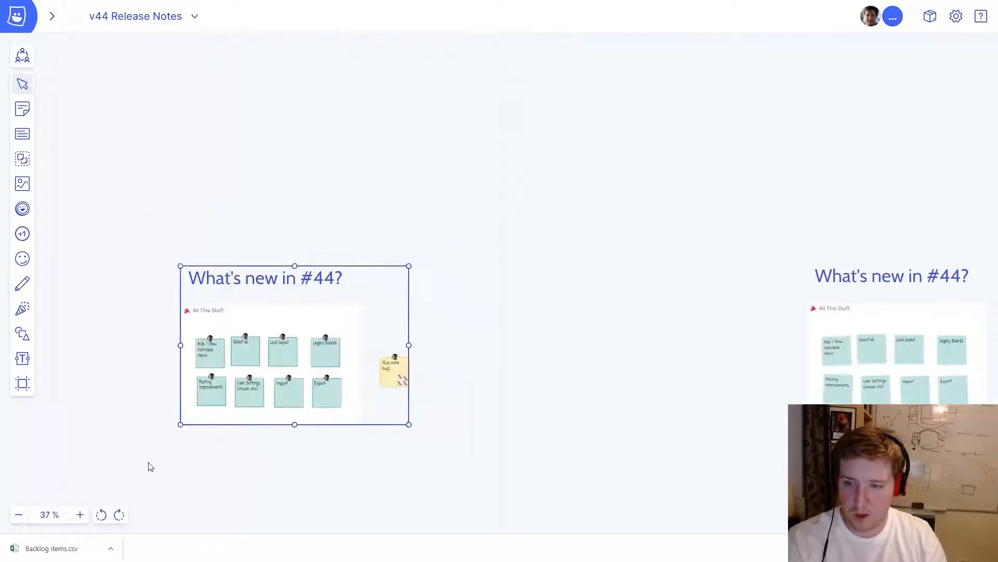
pyautogui.press('Delete')
pyautogui.moveTo(584, 350); pyautogui.dragTo(257, 279)
pyautogui.scroll(2, 497, 323)
pyautogui.scroll(3, 497, 322)
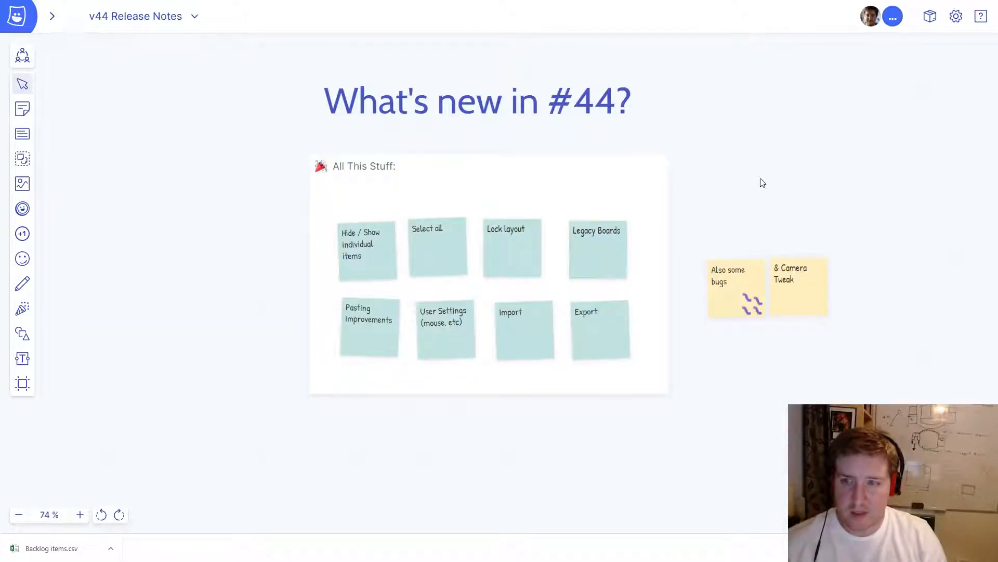
pyautogui.moveTo(759, 182); pyautogui.dragTo(702, 194)
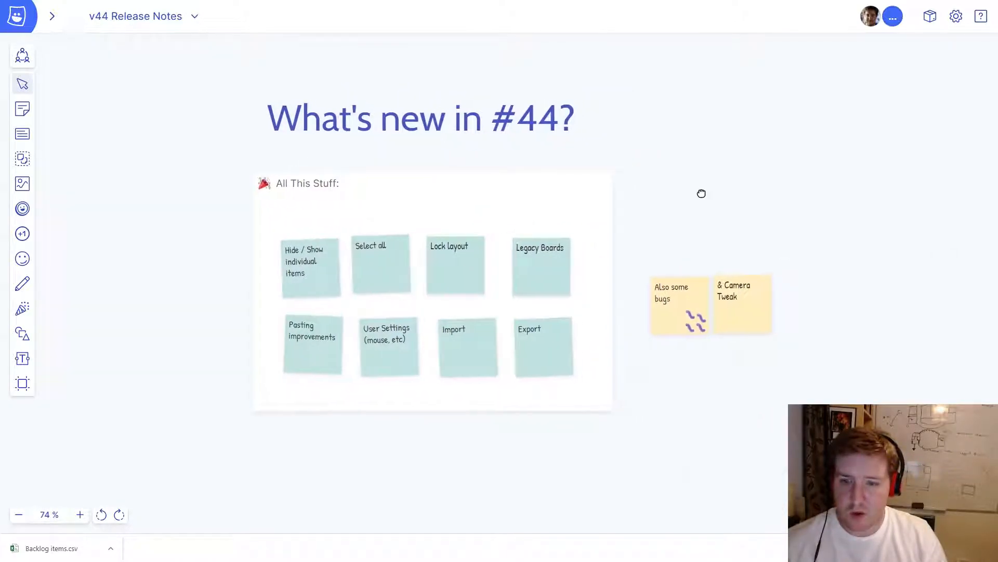
# Switch to the Fake Retro With Fake People board and end the meeting in progress.
pyautogui.click(957, 17)
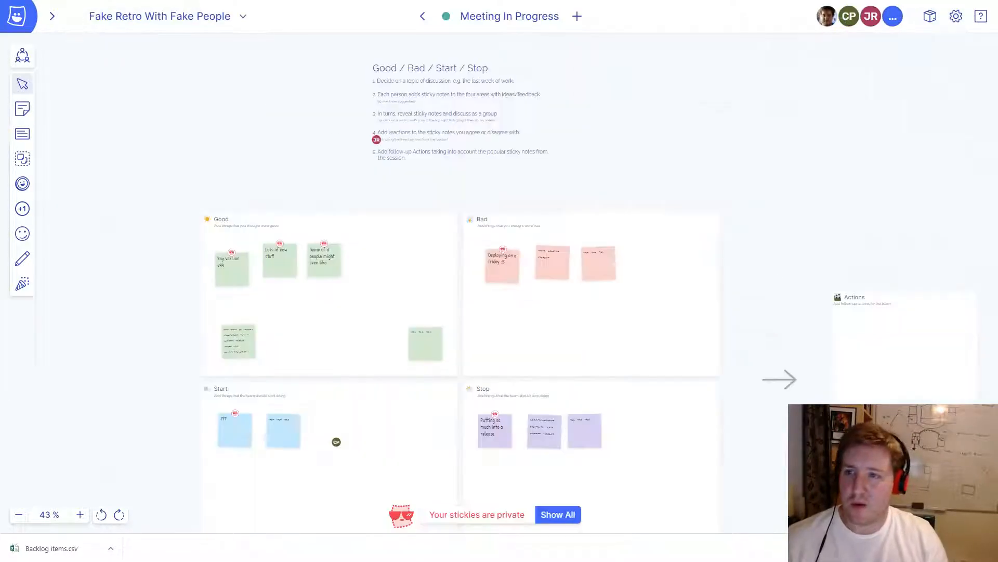
pyautogui.scroll(-1, 640, 140)
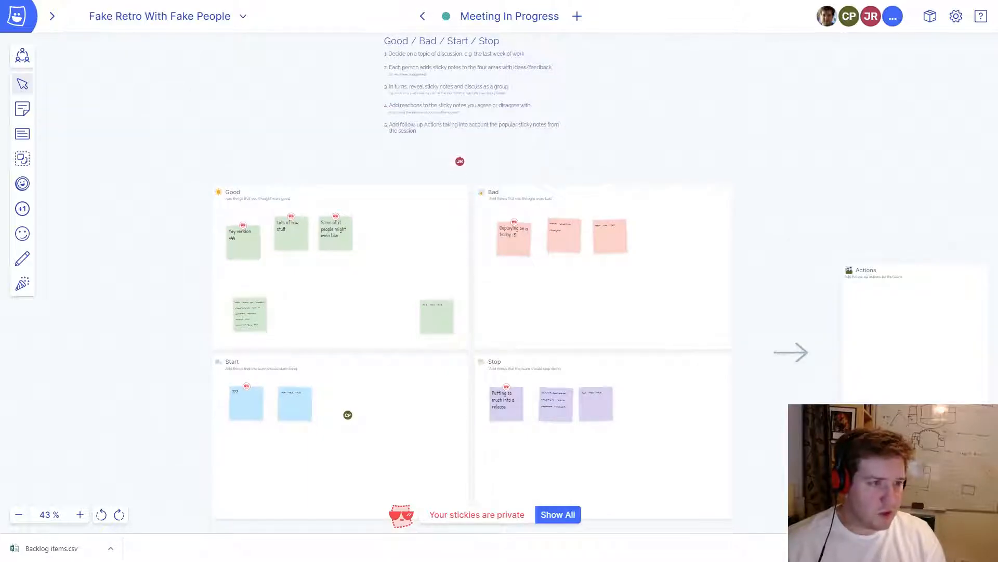
pyautogui.moveTo(539, 21)
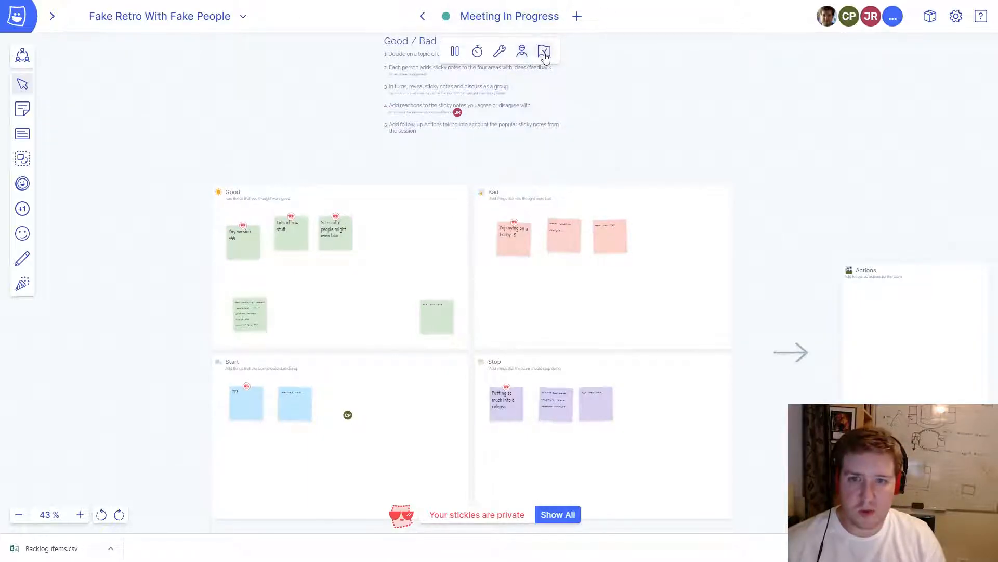
pyautogui.click(544, 54)
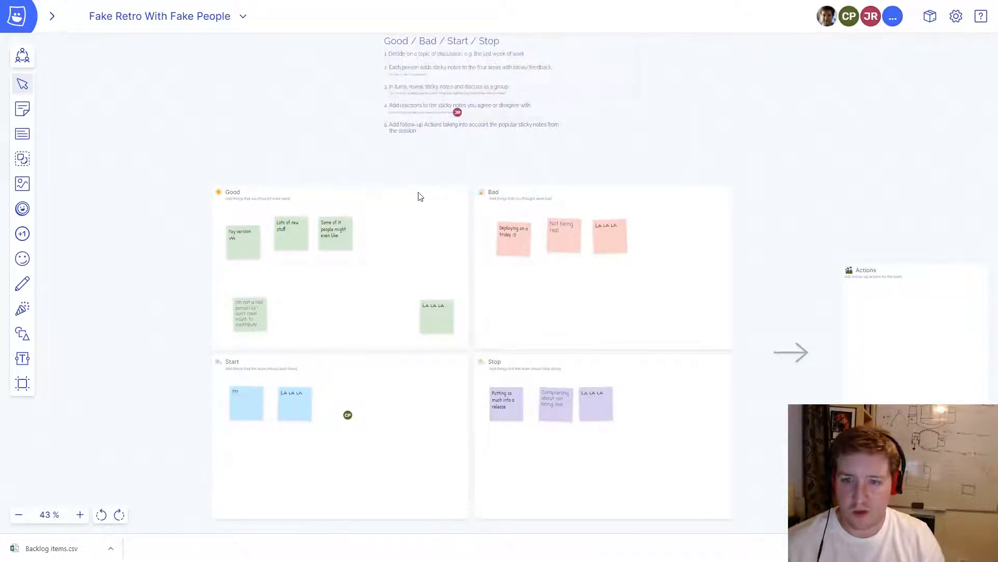
# Set the handwriting mode to Uniform and examine the lettering on the retro board's sticky notes.
pyautogui.scroll(3, 412, 149)
pyautogui.click(955, 16)
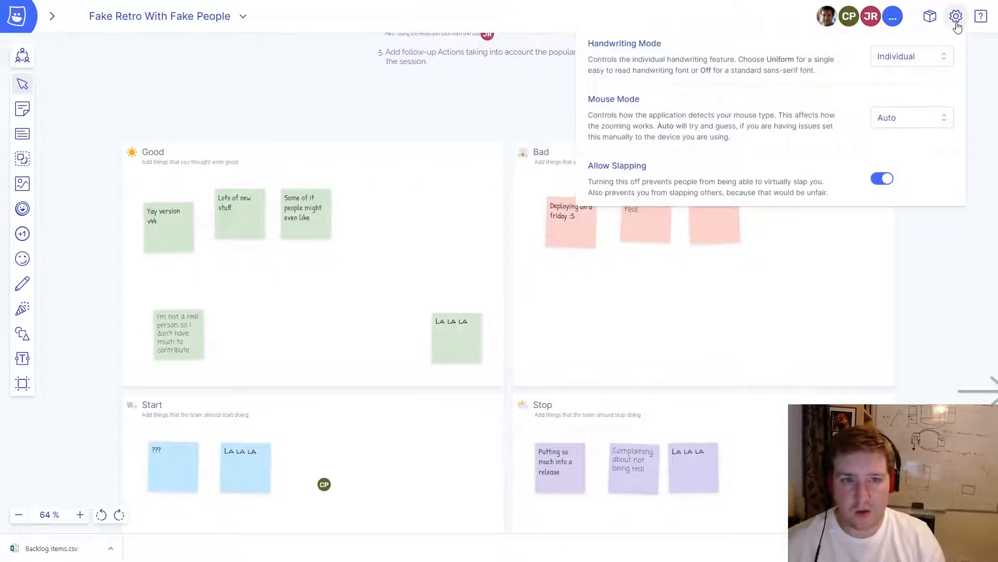
pyautogui.click(922, 61)
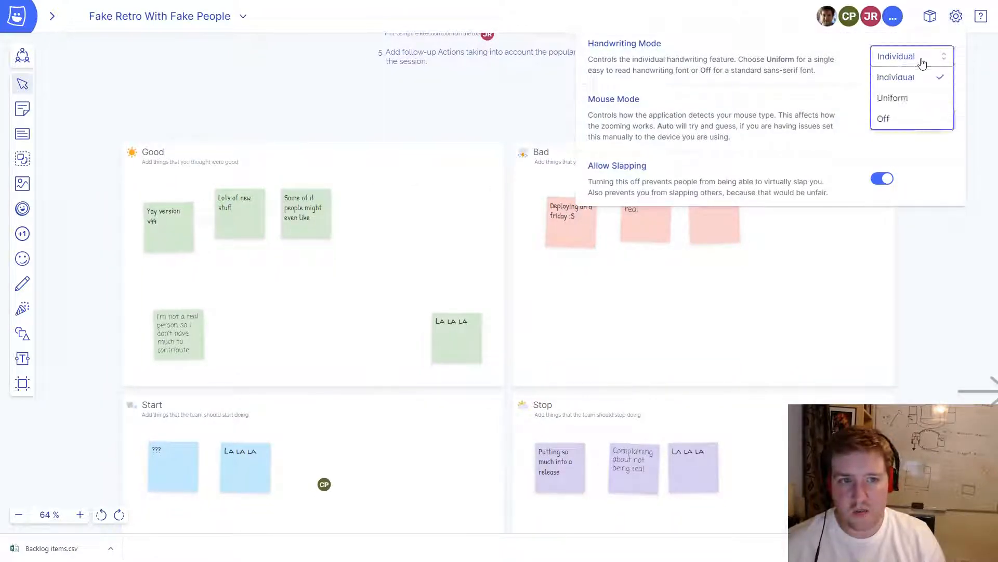
pyautogui.click(903, 98)
pyautogui.click(474, 115)
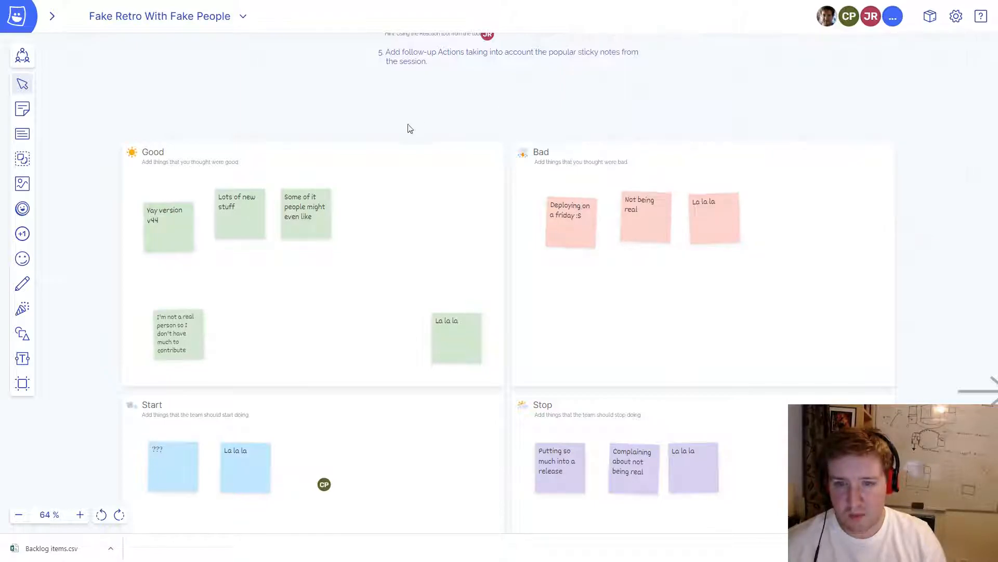
pyautogui.scroll(2, 182, 218)
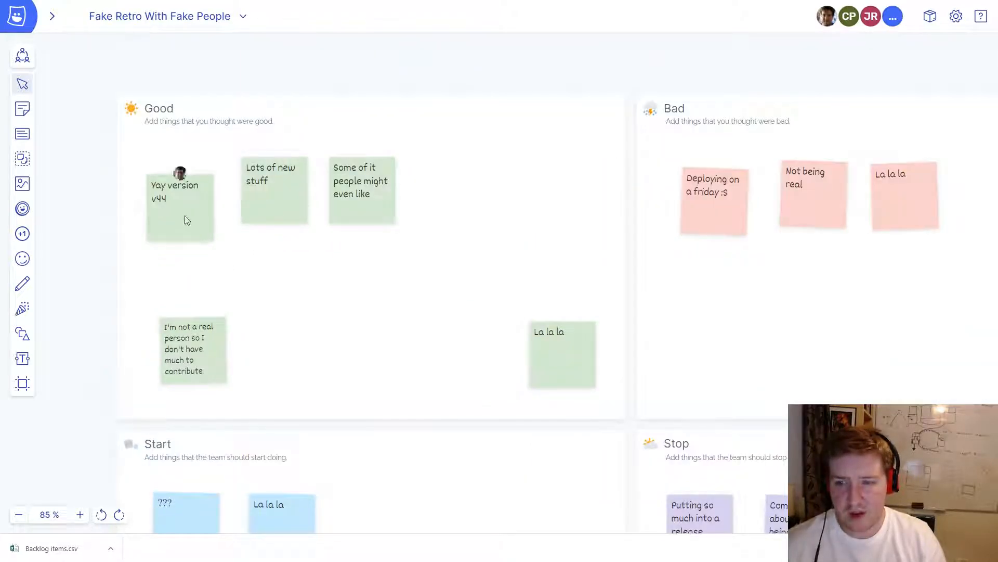
pyautogui.scroll(3, 303, 173)
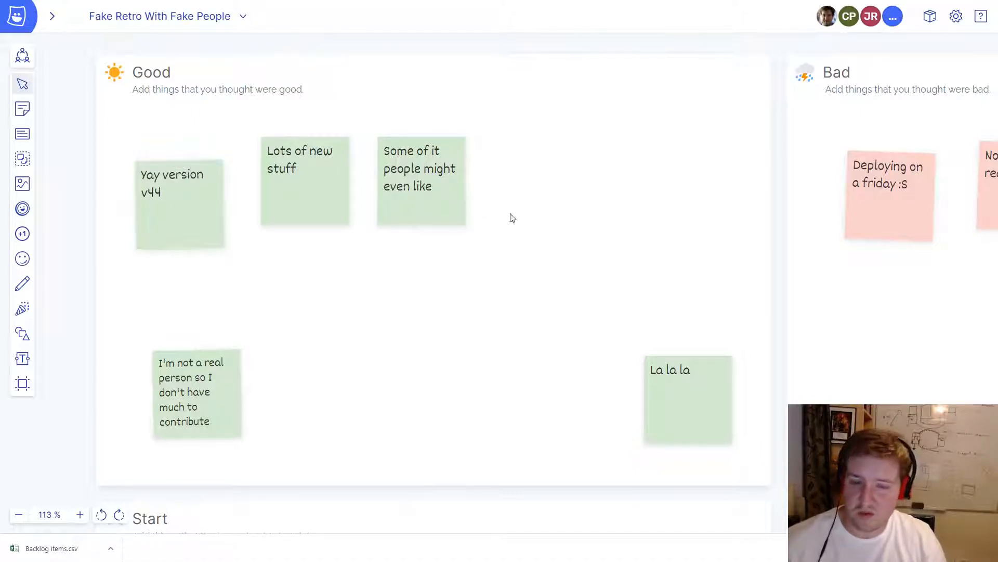
pyautogui.scroll(-5, 577, 275)
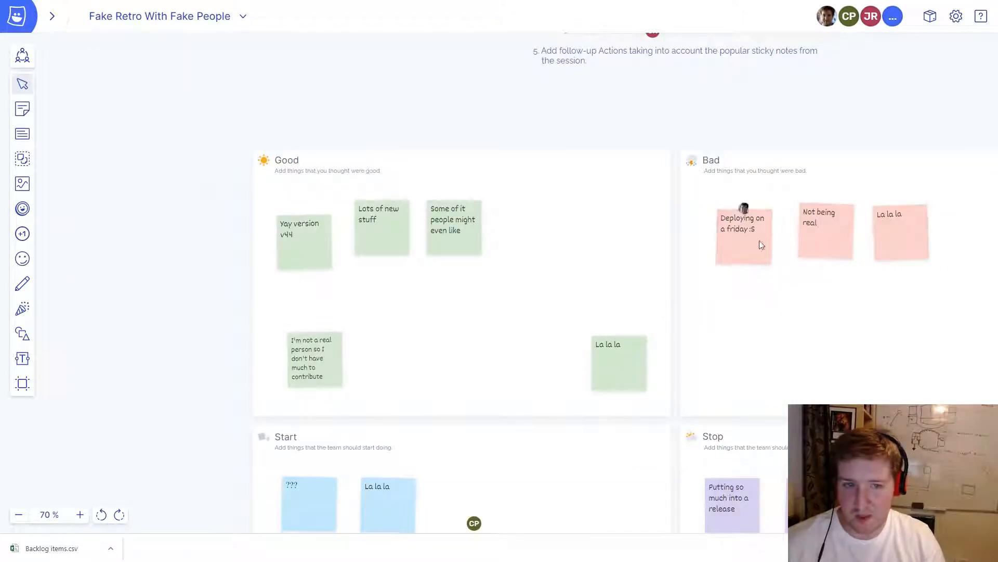
pyautogui.scroll(-5, 577, 339)
pyautogui.scroll(6, 568, 338)
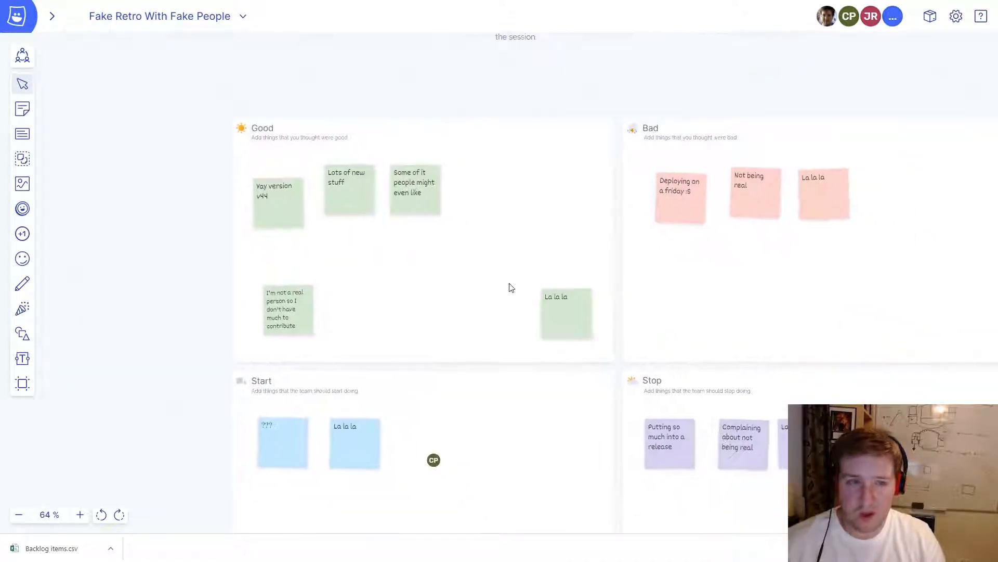
# Set the handwriting mode to Off and inspect the sticky notes in the retro areas.
pyautogui.click(955, 16)
pyautogui.click(913, 57)
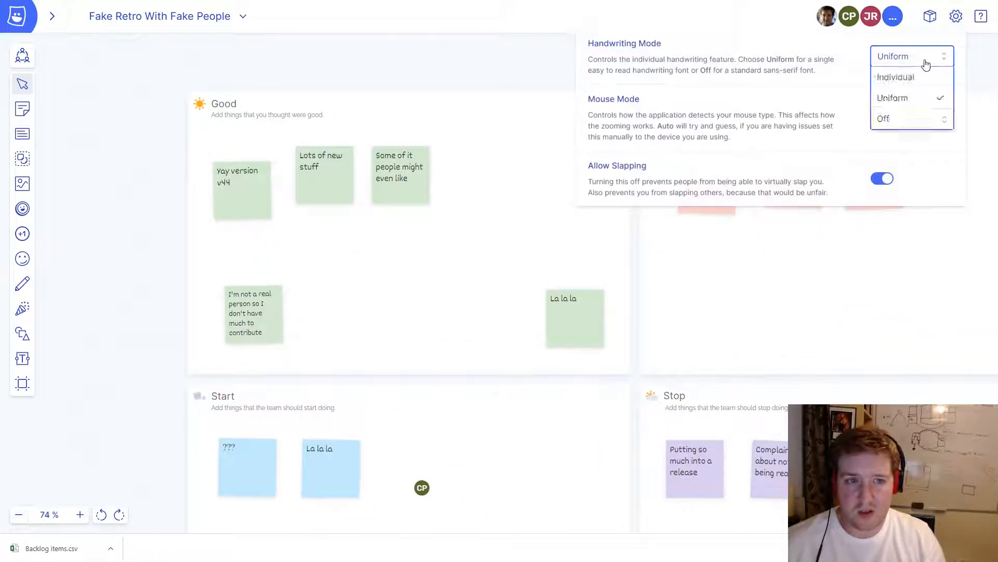
pyautogui.click(902, 118)
pyautogui.click(577, 224)
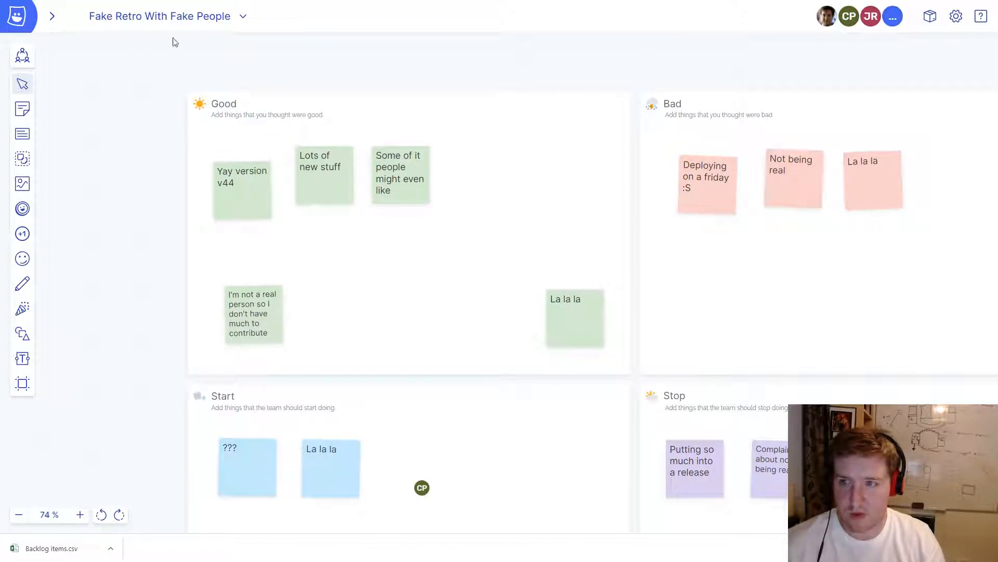
pyautogui.moveTo(455, 257); pyautogui.dragTo(501, 245)
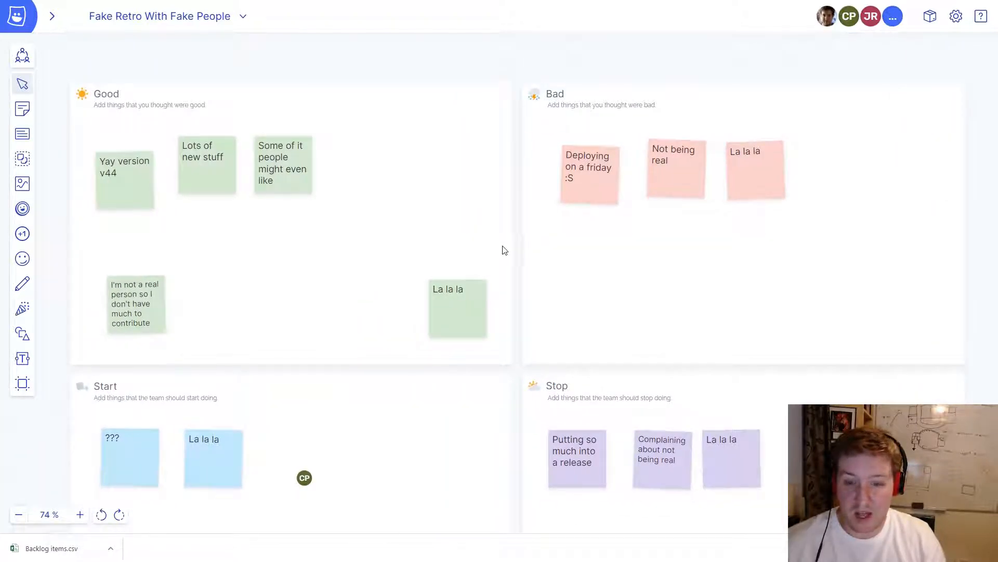
pyautogui.moveTo(454, 219); pyautogui.dragTo(462, 213)
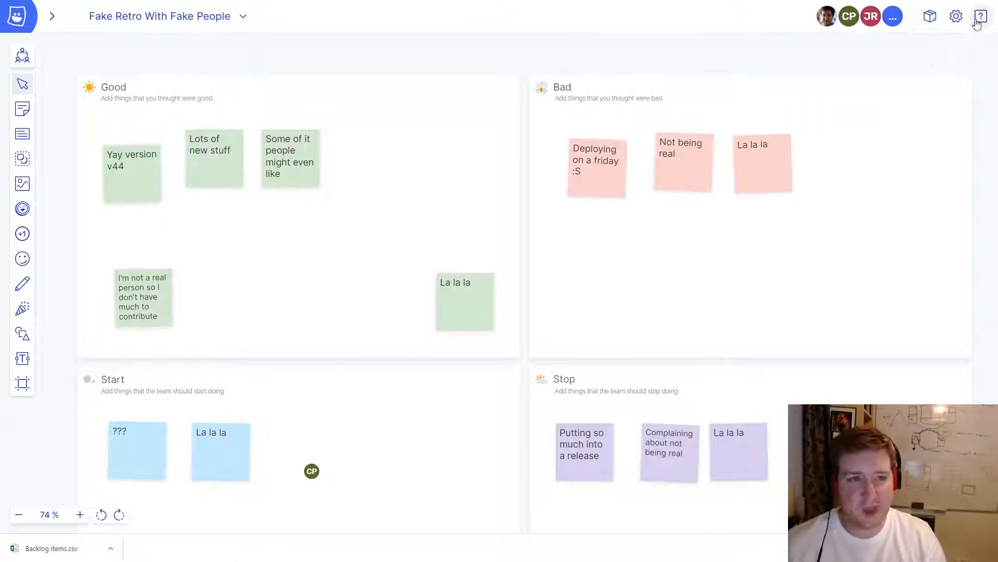
# Review the mouse mode options in the user settings, keep Auto selected, and return to the retro board.
pyautogui.click(956, 16)
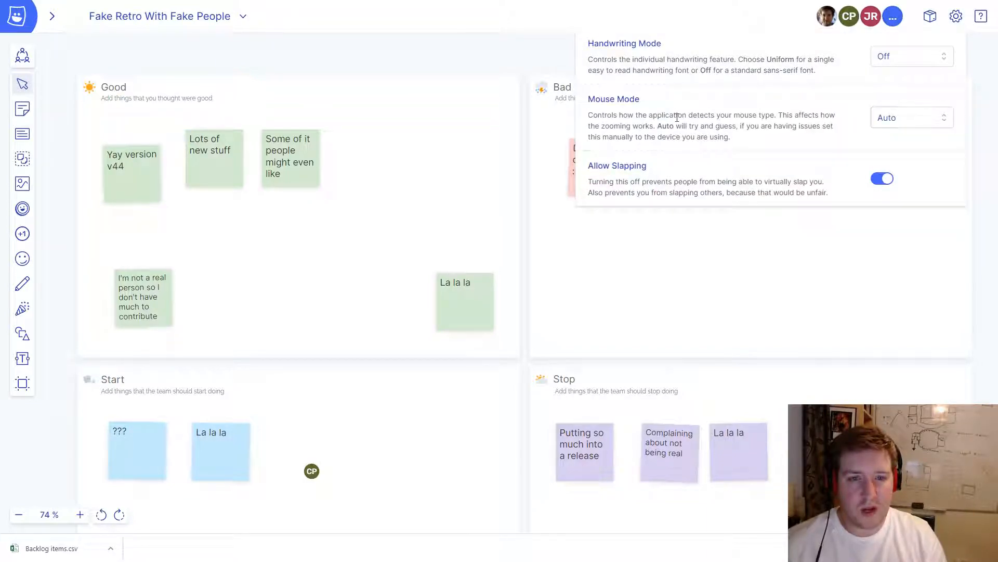
pyautogui.click(901, 123)
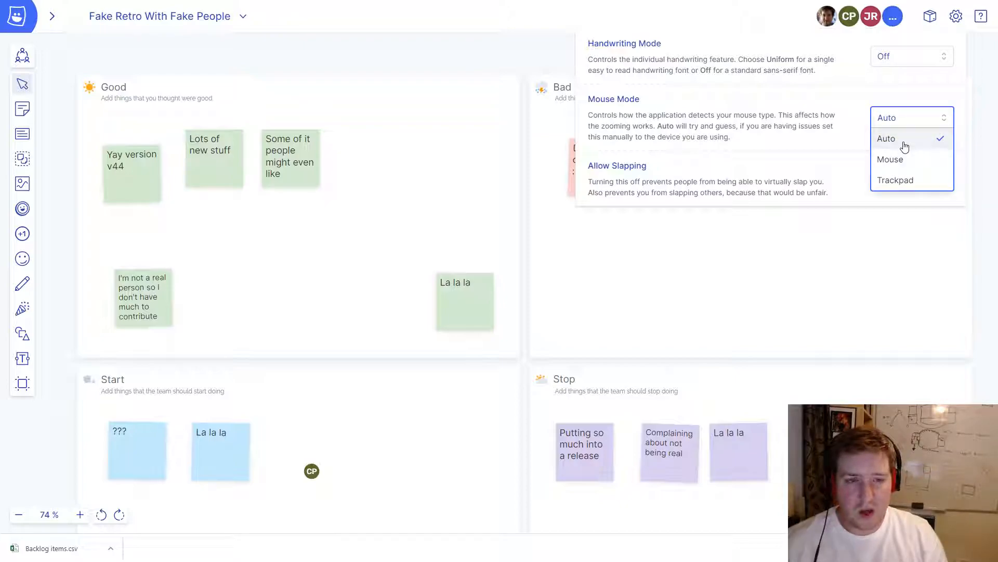
pyautogui.click(906, 139)
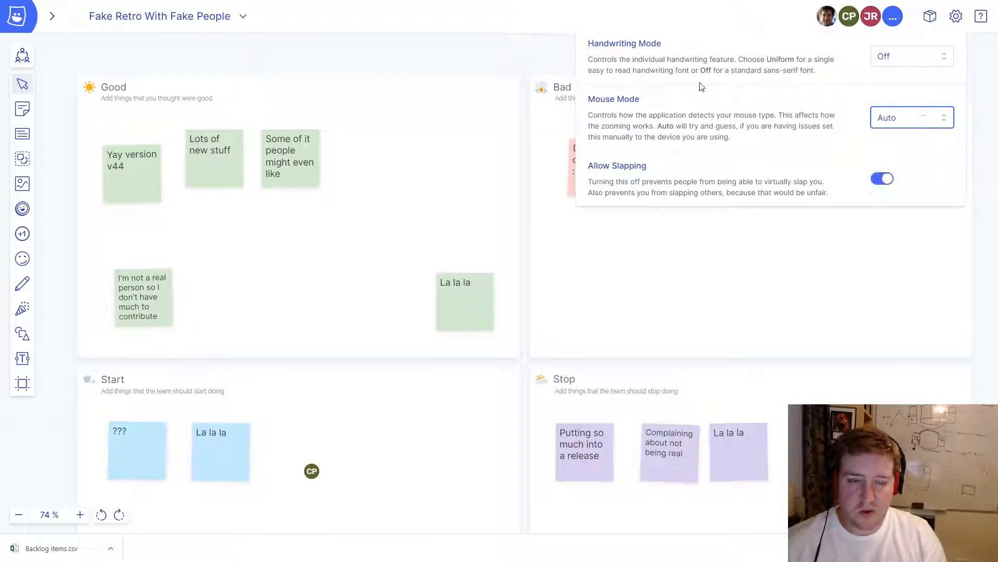
pyautogui.click(507, 62)
pyautogui.scroll(-3, 528, 70)
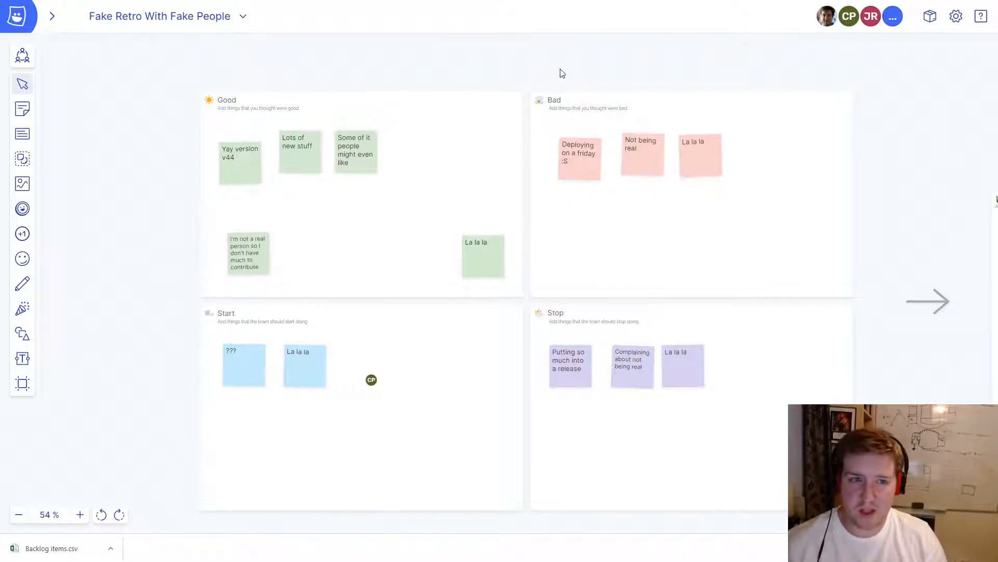
pyautogui.moveTo(562, 73); pyautogui.dragTo(552, 70)
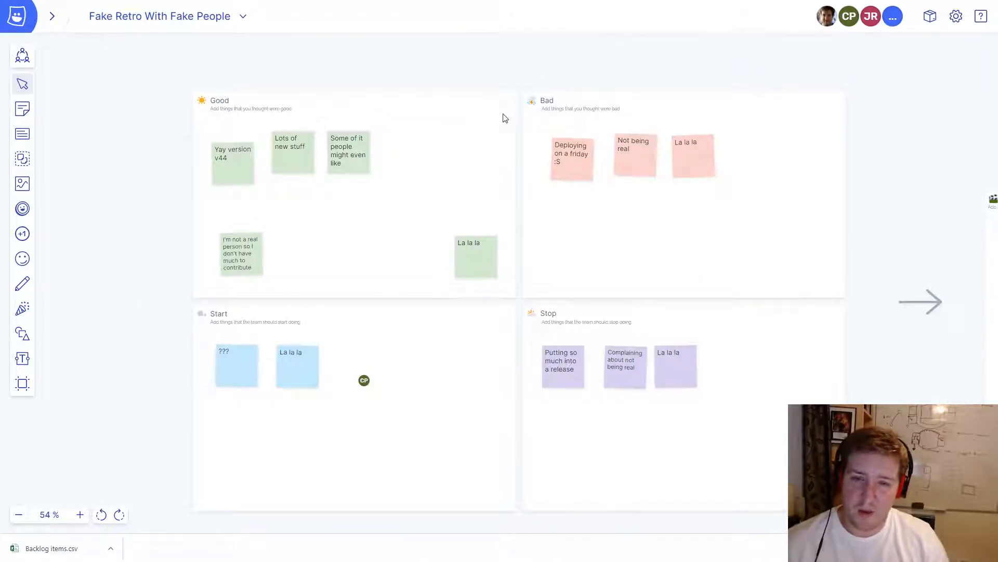
# Switch the mouse mode to Mouse and on to Trackpad, and test scrolling over the retro board.
pyautogui.scroll(2, 503, 131)
pyautogui.scroll(-2, 532, 81)
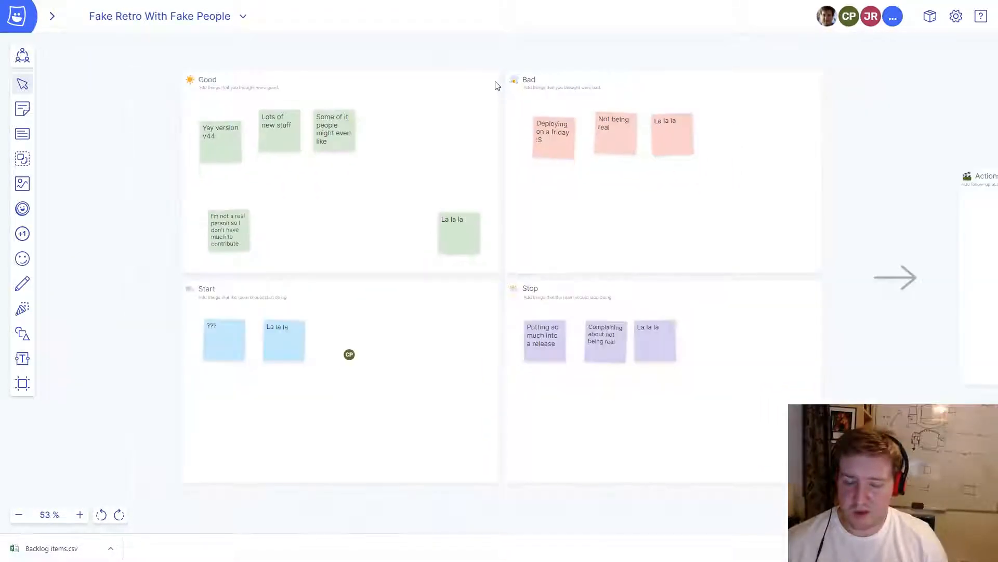
pyautogui.click(956, 16)
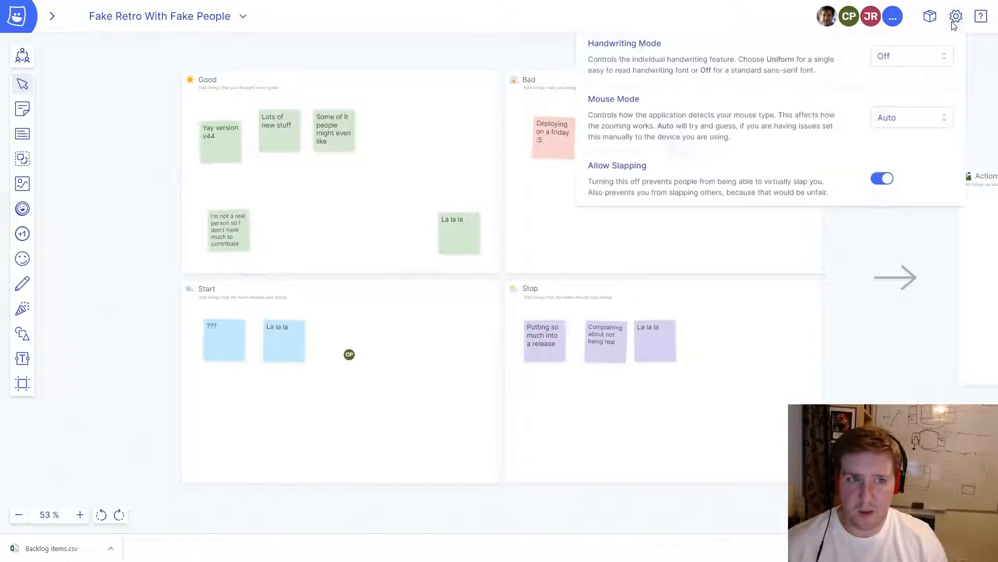
pyautogui.click(917, 119)
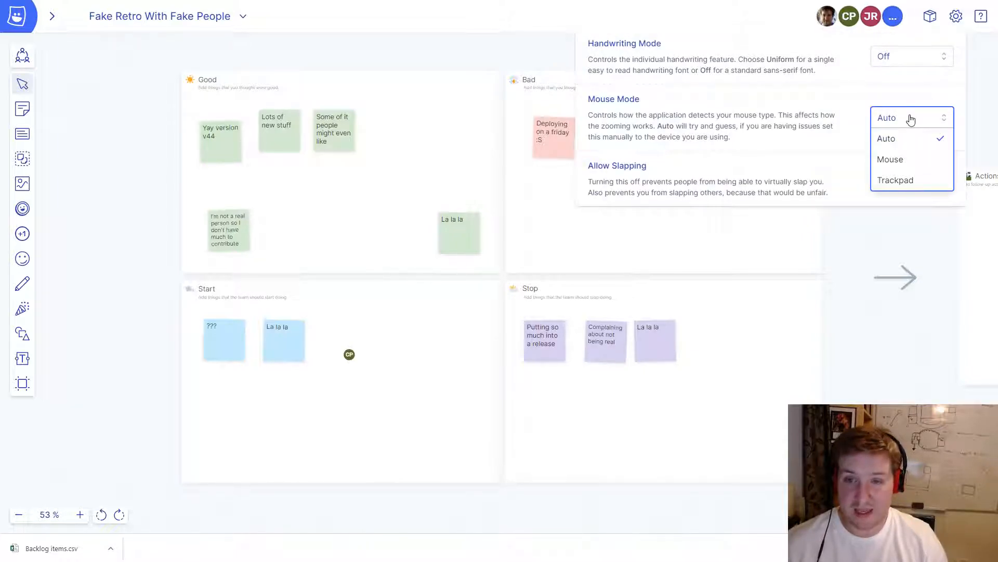
pyautogui.click(909, 164)
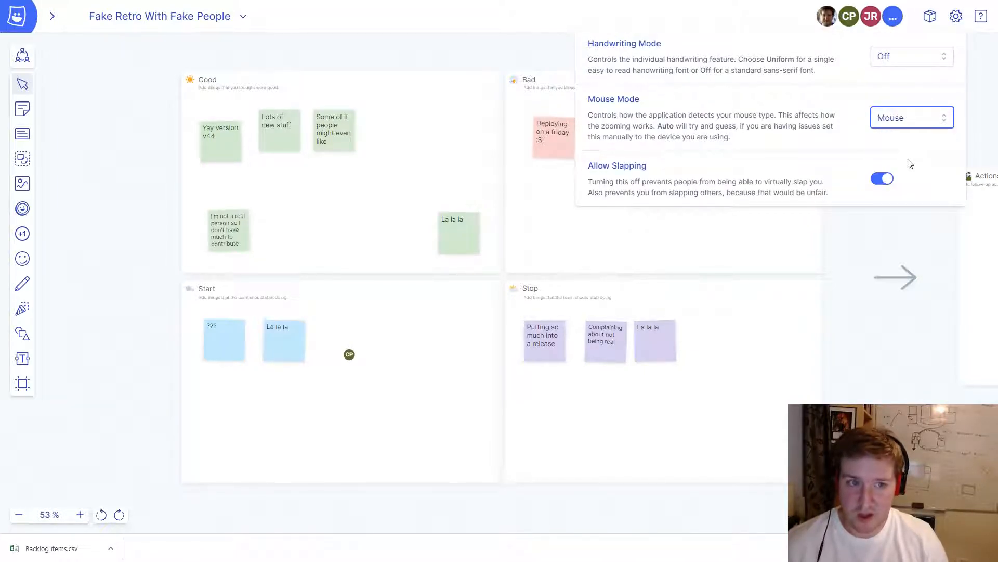
pyautogui.click(913, 121)
pyautogui.click(905, 180)
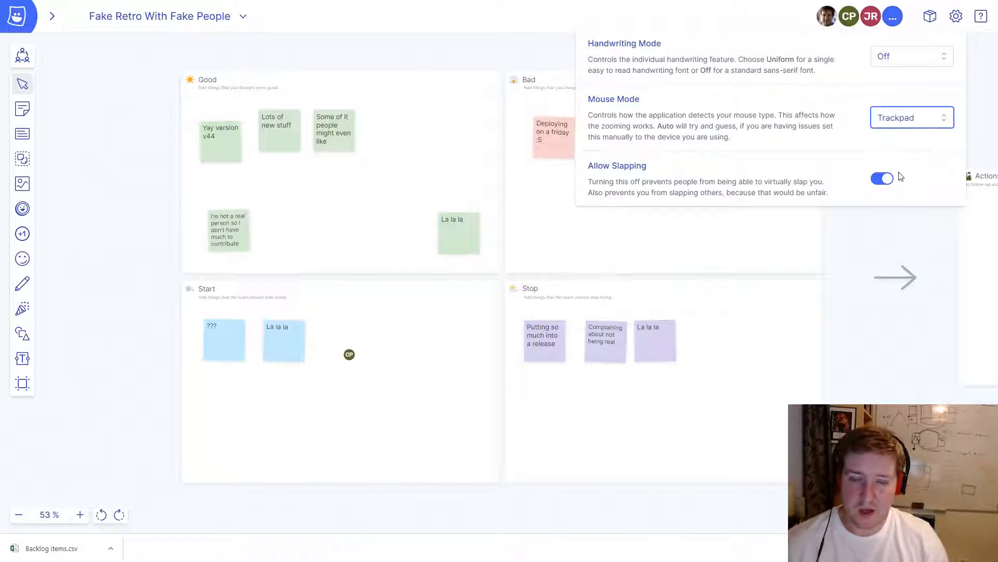
pyautogui.click(501, 55)
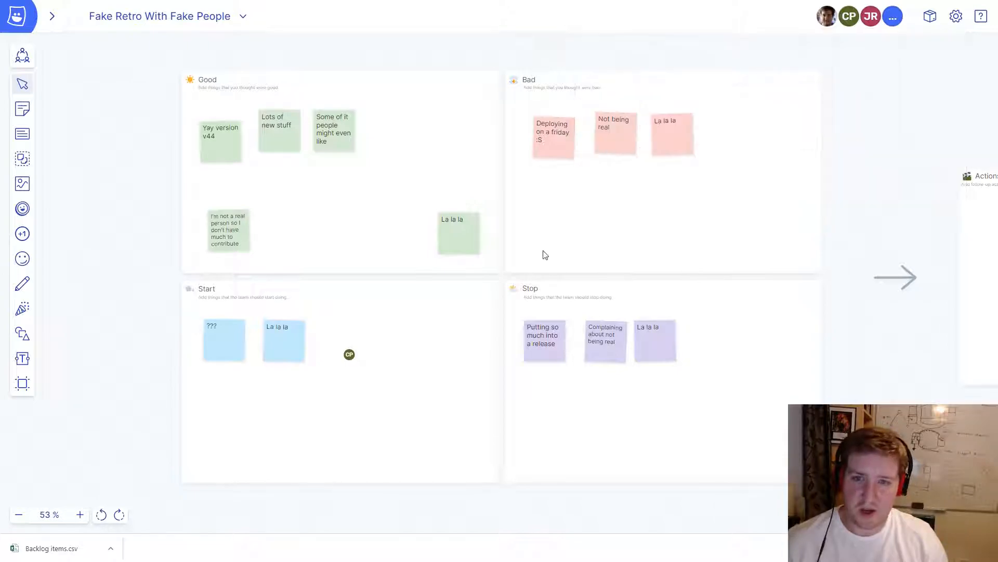
pyautogui.scroll(6, 531, 277)
pyautogui.scroll(-8, 529, 276)
pyautogui.scroll(6, 528, 276)
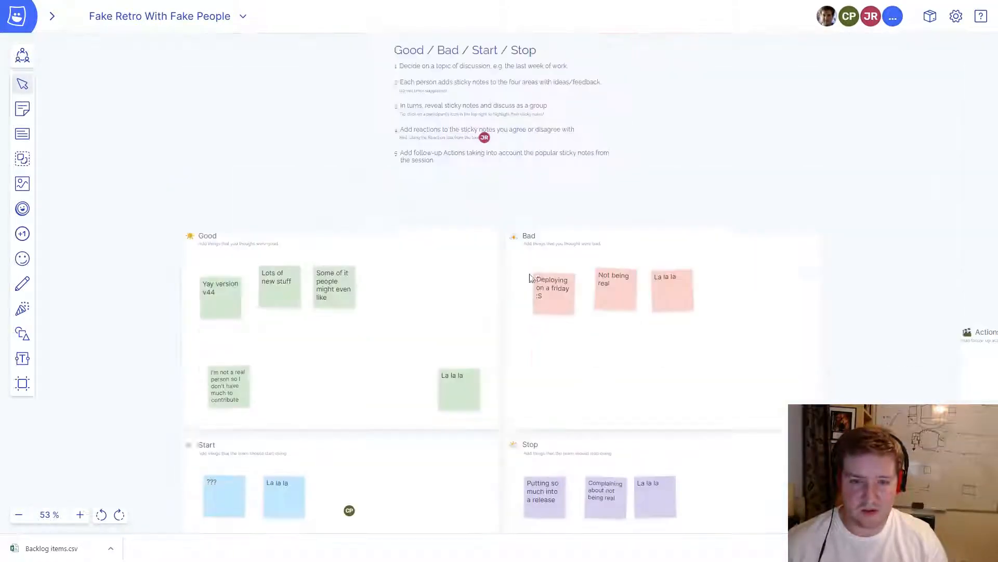
pyautogui.scroll(-2, 528, 276)
# Set the mouse mode to Mouse, highlight the Allow Slapping description, and close the user settings.
pyautogui.click(960, 22)
pyautogui.click(936, 118)
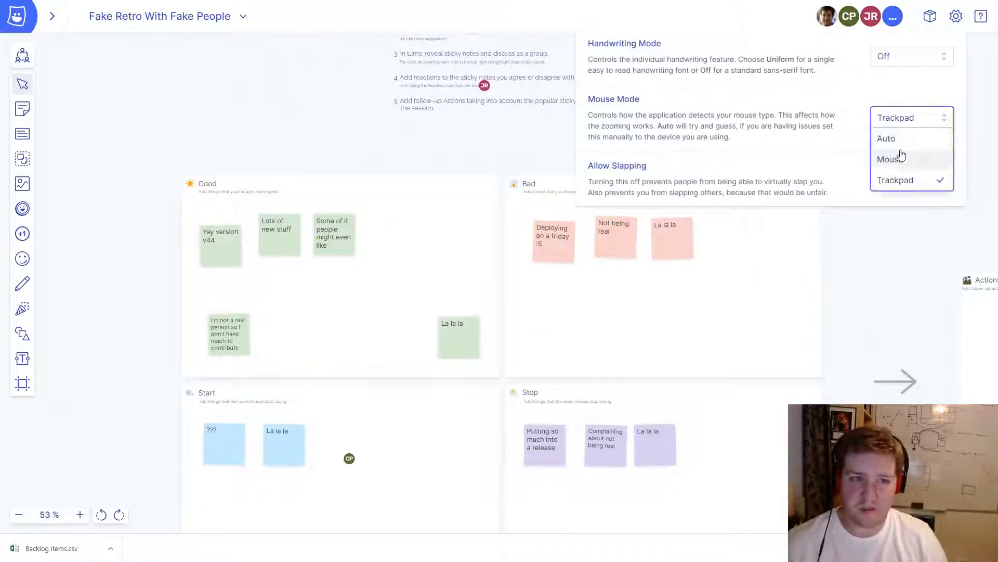
pyautogui.click(890, 159)
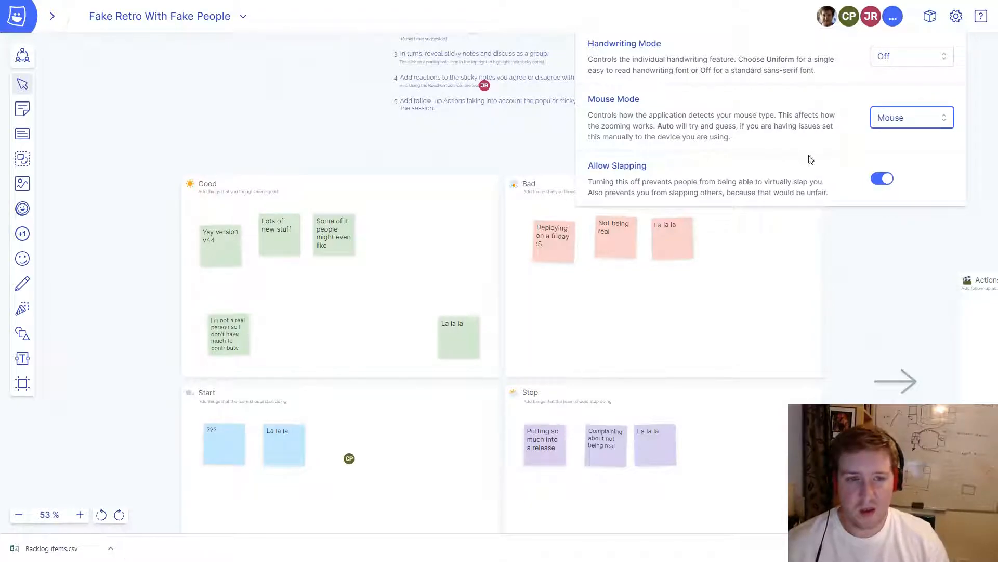
pyautogui.moveTo(590, 172); pyautogui.dragTo(828, 194)
pyautogui.click(829, 194)
pyautogui.click(469, 151)
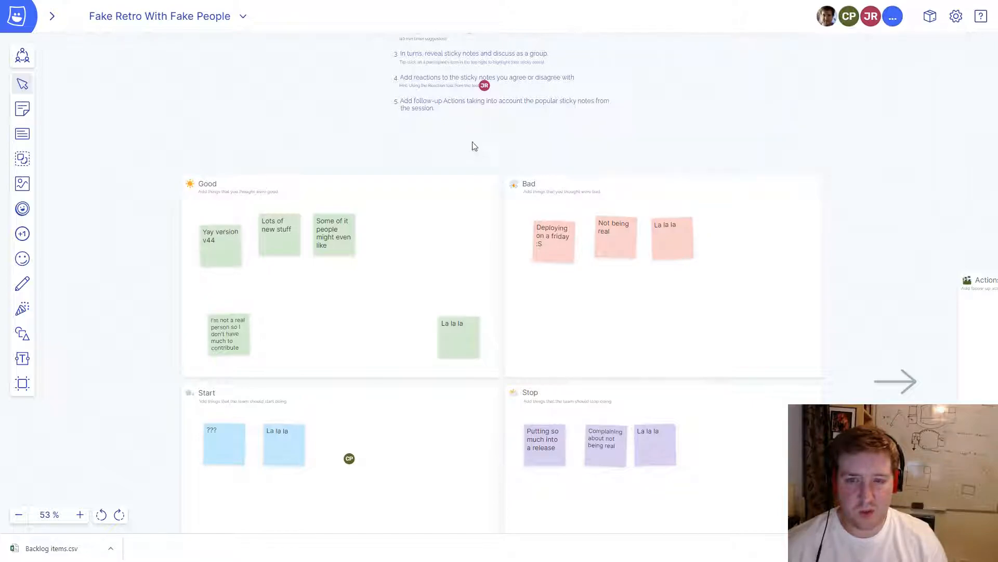
# Zoom and pan around the retro board's Good, Bad, Start and Stop areas to examine navigation in Mouse mode.
pyautogui.scroll(5, 458, 84)
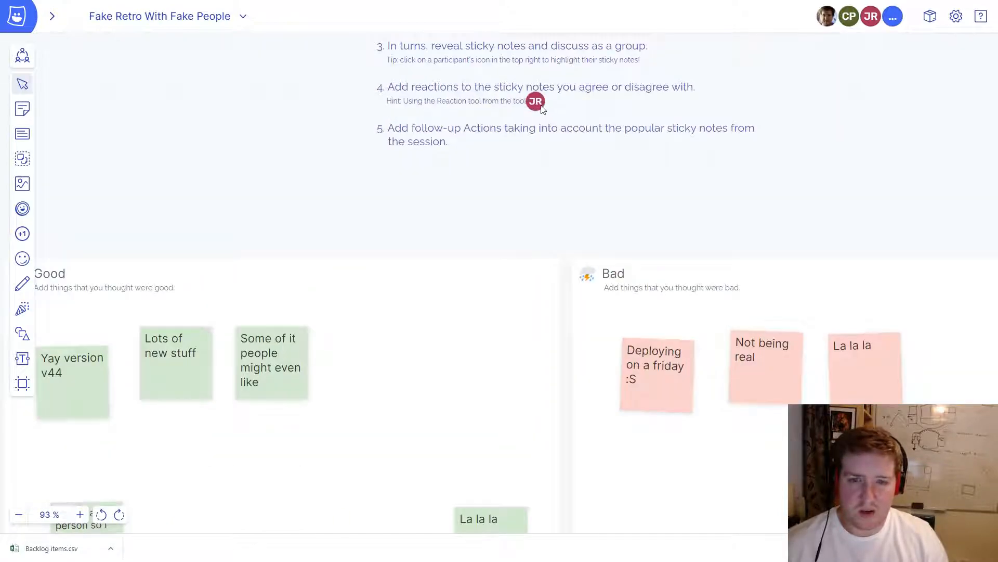
pyautogui.scroll(-4, 591, 208)
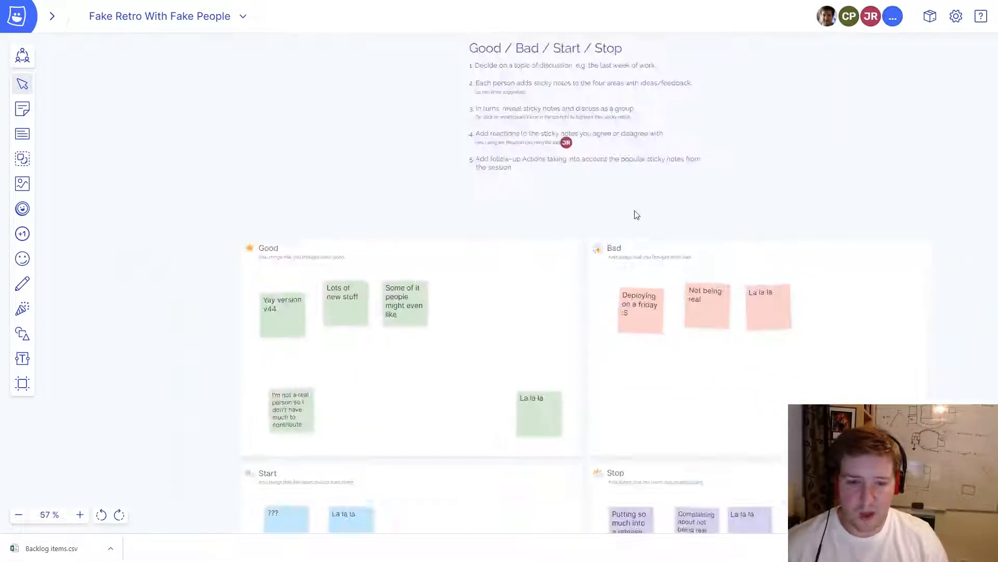
pyautogui.moveTo(634, 213); pyautogui.dragTo(584, 254)
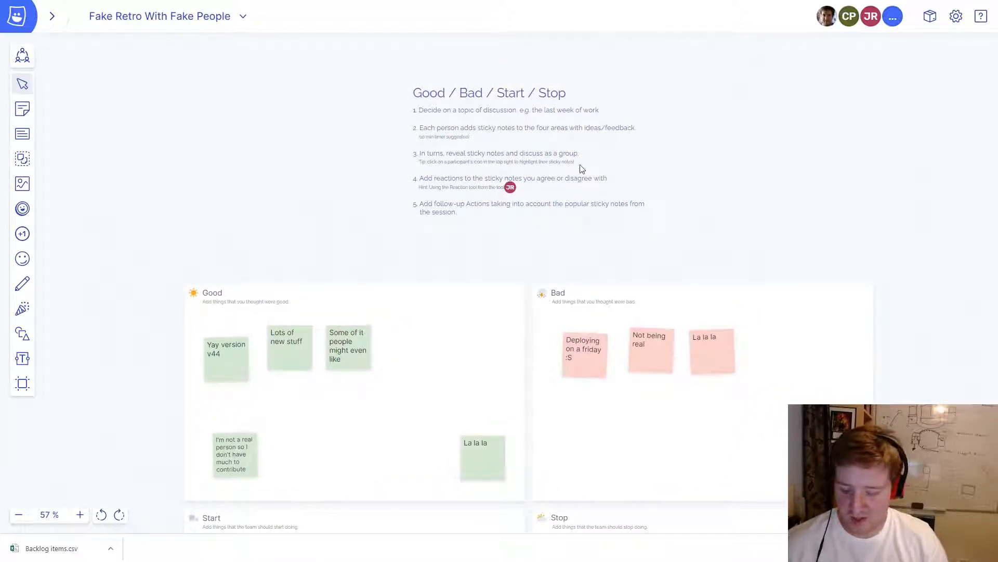
pyautogui.scroll(-5, 560, 257)
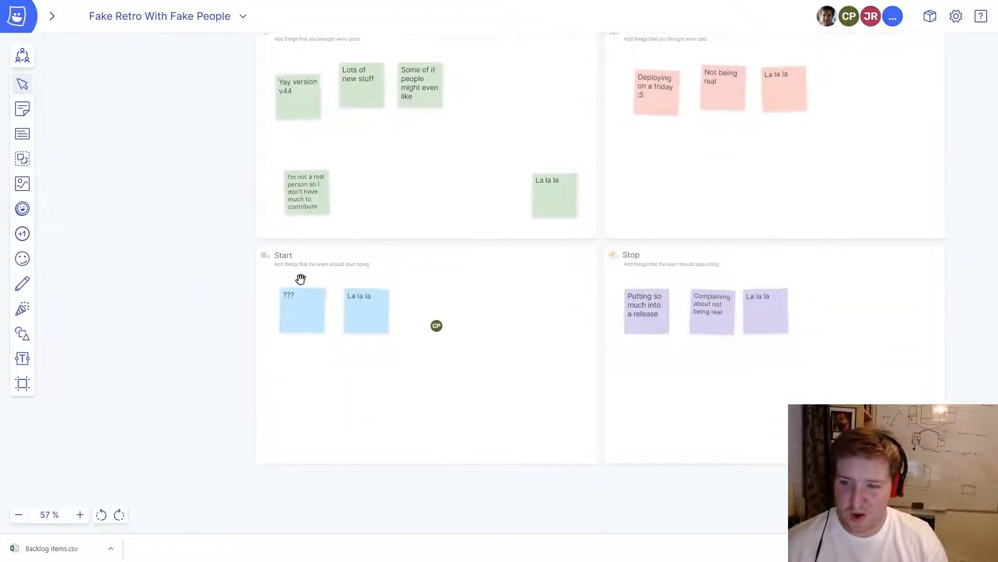
pyautogui.scroll(3, 402, 358)
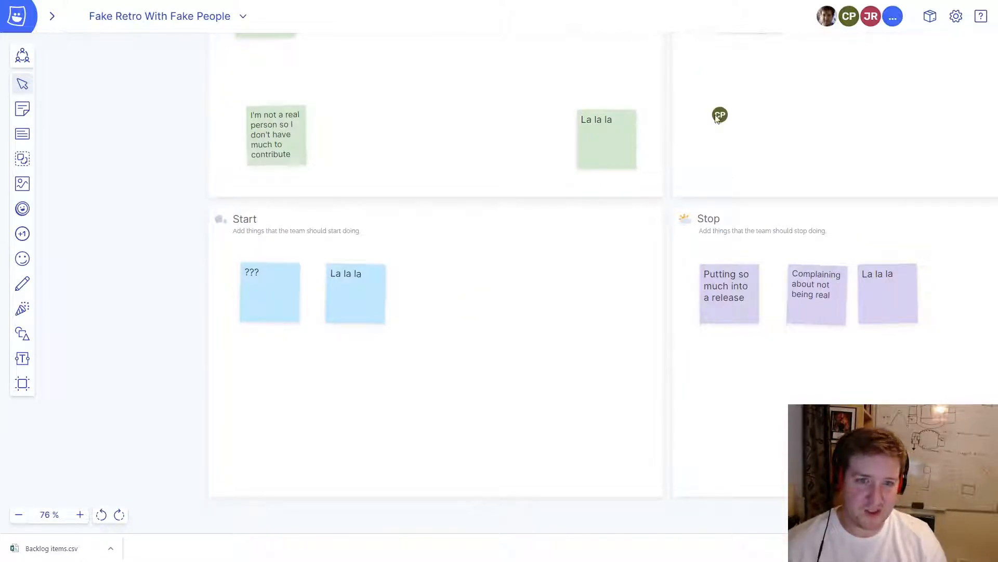
pyautogui.scroll(-3, 711, 153)
pyautogui.moveTo(883, 143); pyautogui.dragTo(769, 198)
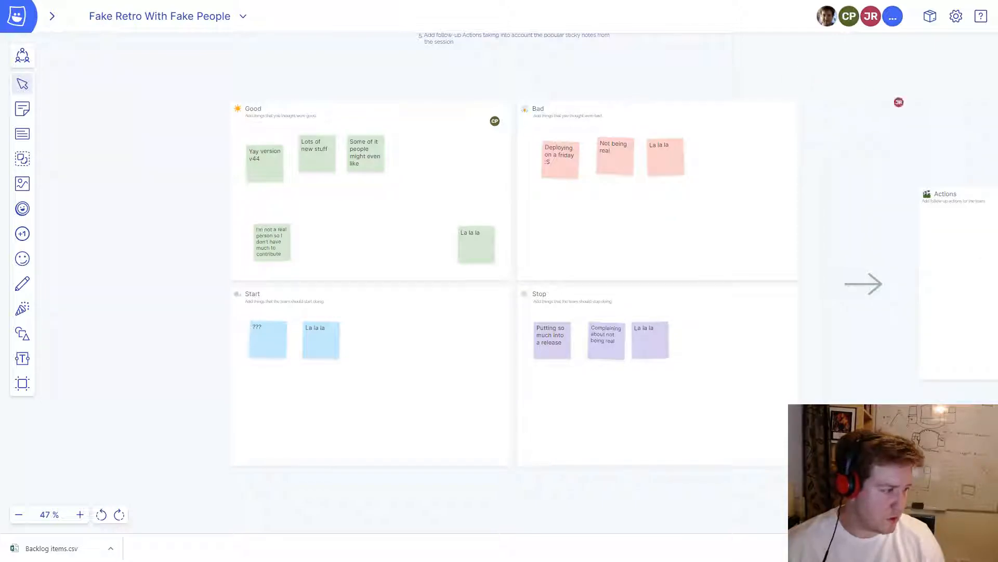
pyautogui.moveTo(416, 218); pyautogui.dragTo(566, 194)
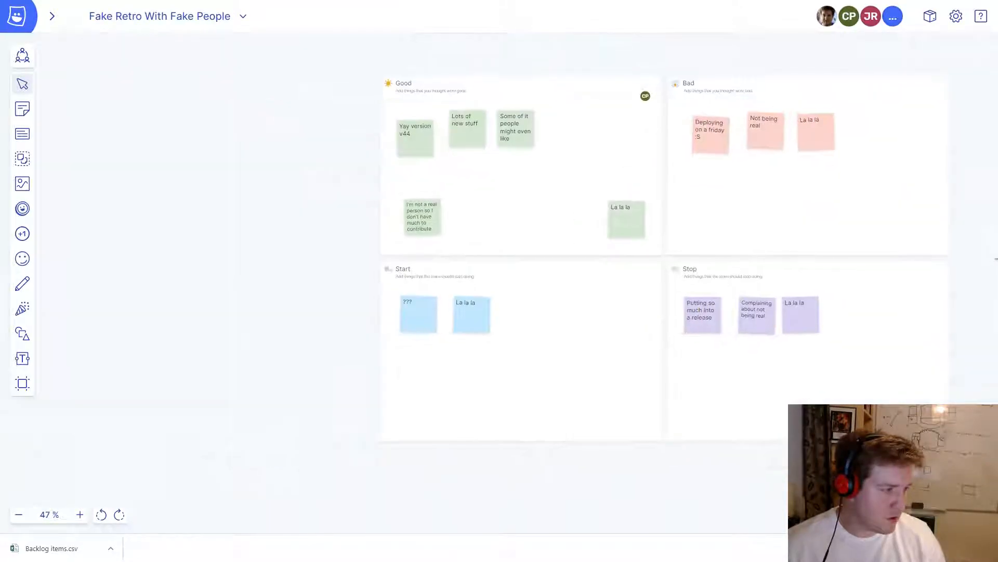
pyautogui.moveTo(801, 216); pyautogui.dragTo(531, 232)
pyautogui.moveTo(440, 170); pyautogui.dragTo(437, 202)
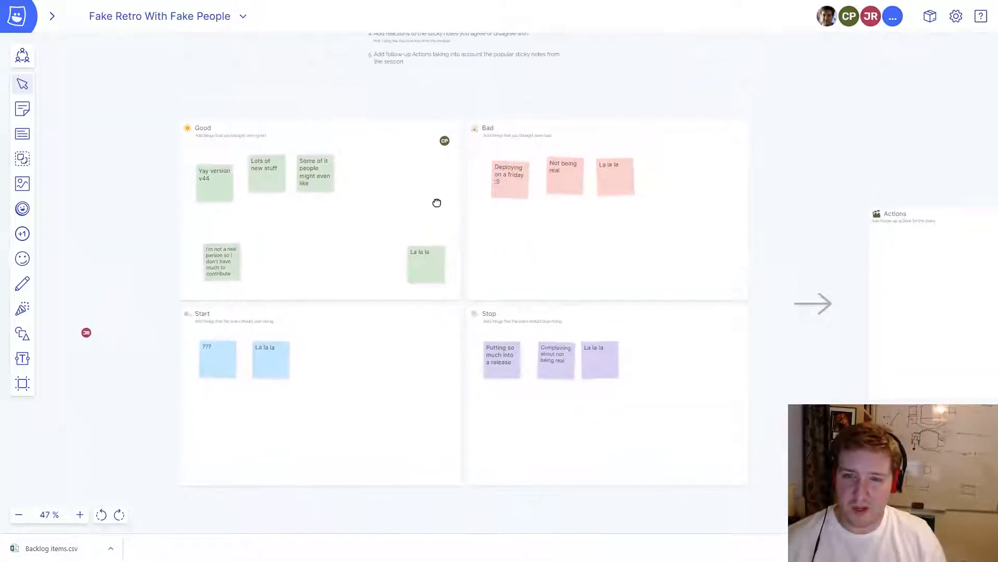
# Turn Allow Slapping off and back on in the user settings, and close them.
pyautogui.click(956, 16)
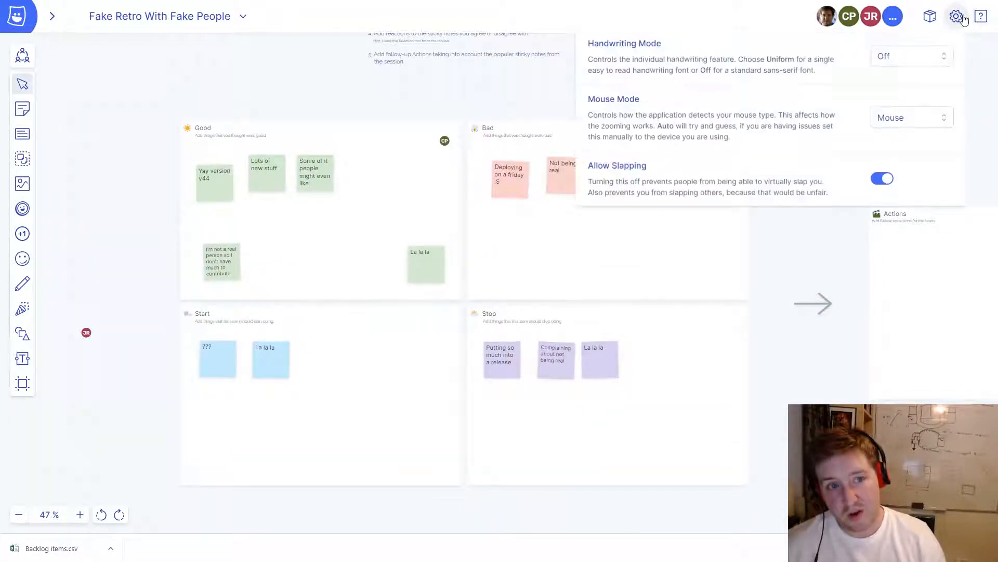
pyautogui.click(883, 180)
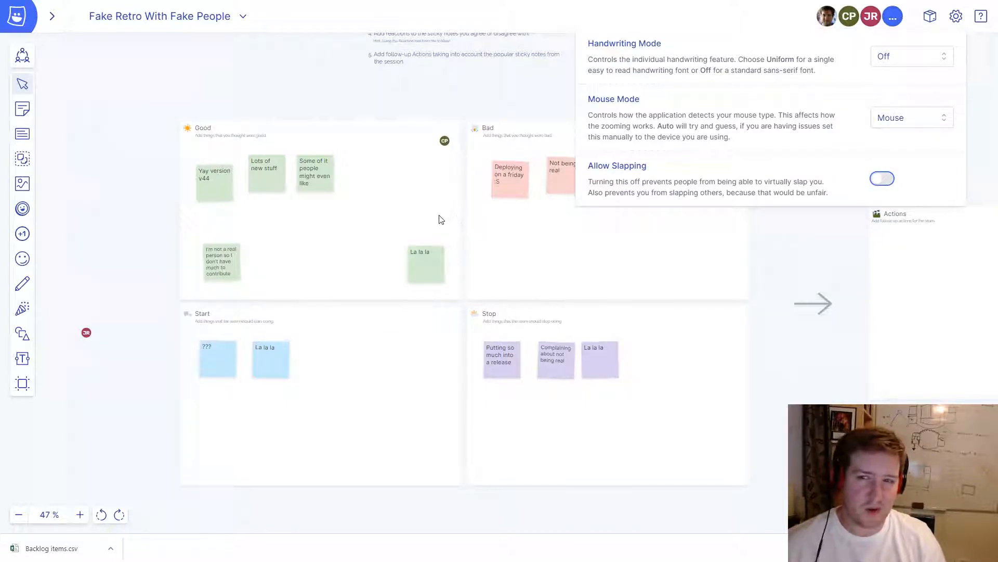
pyautogui.click(884, 181)
pyautogui.click(466, 93)
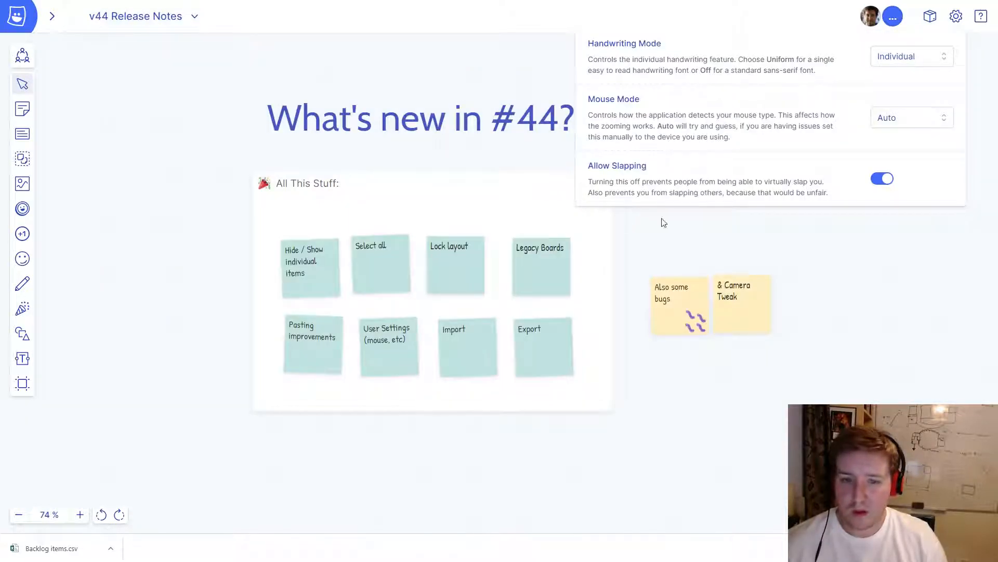
pyautogui.click(664, 222)
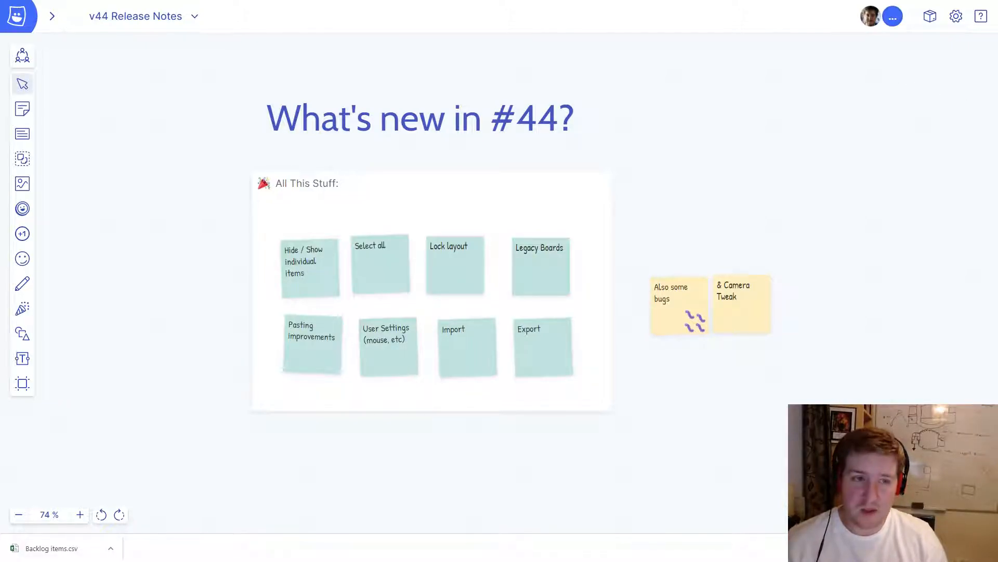
# Import Backlog items.csv as stickies onto an empty area of the board, mapping Content to Title and Color to Priority.
pyautogui.moveTo(874, 153); pyautogui.dragTo(151, 125)
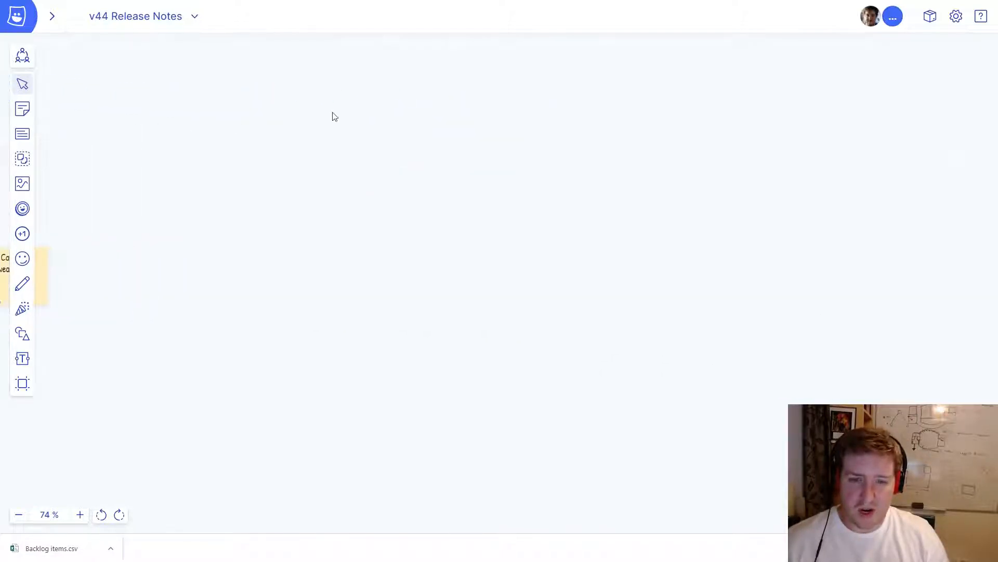
pyautogui.moveTo(997, 122); pyautogui.dragTo(680, 180)
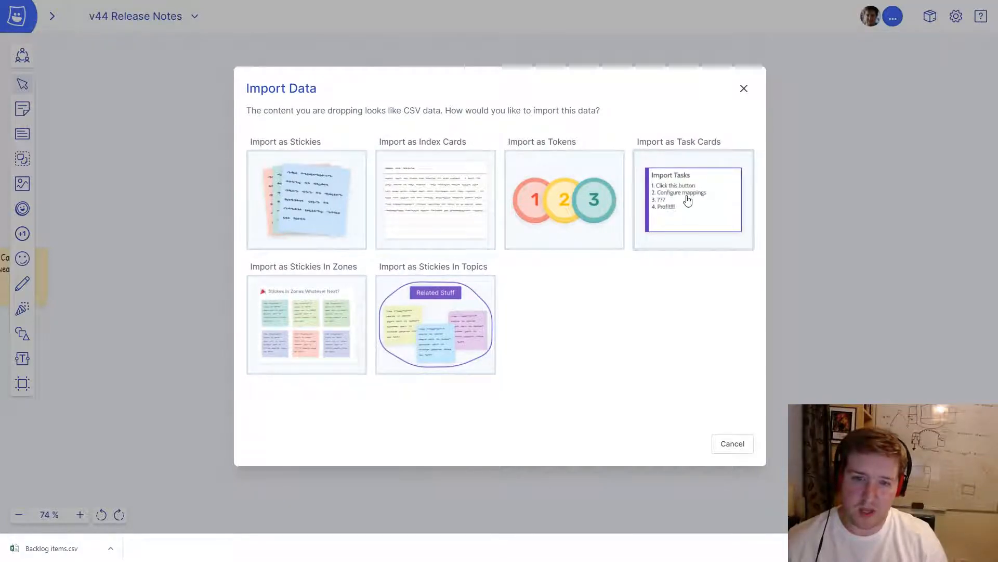
pyautogui.click(343, 210)
pyautogui.click(412, 208)
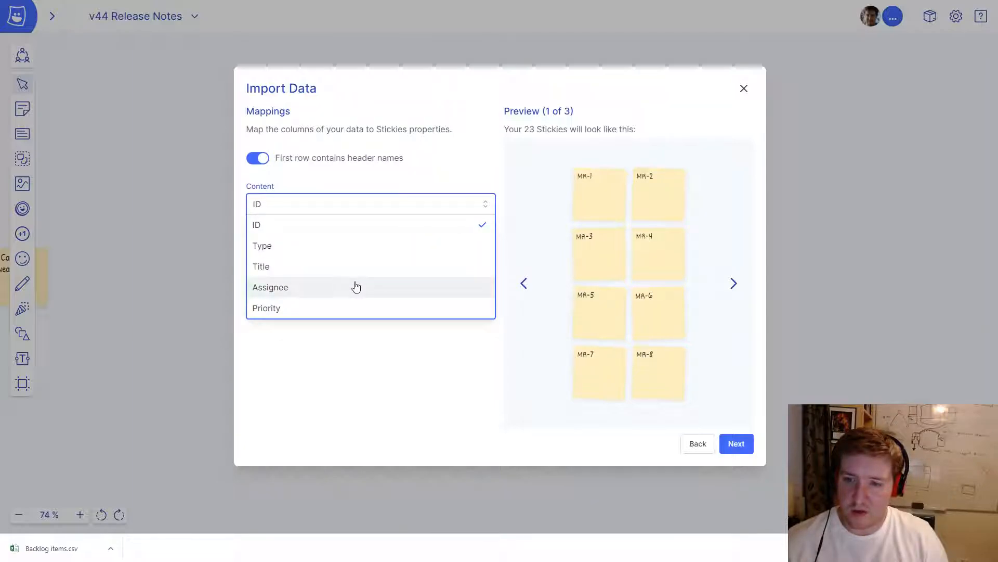
pyautogui.click(344, 266)
pyautogui.click(352, 247)
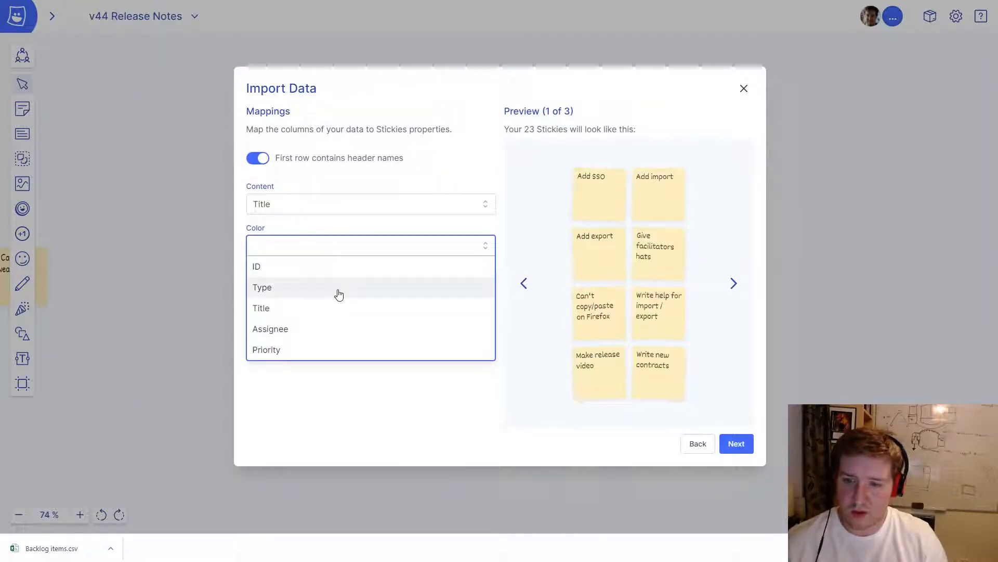
pyautogui.click(325, 349)
pyautogui.click(747, 444)
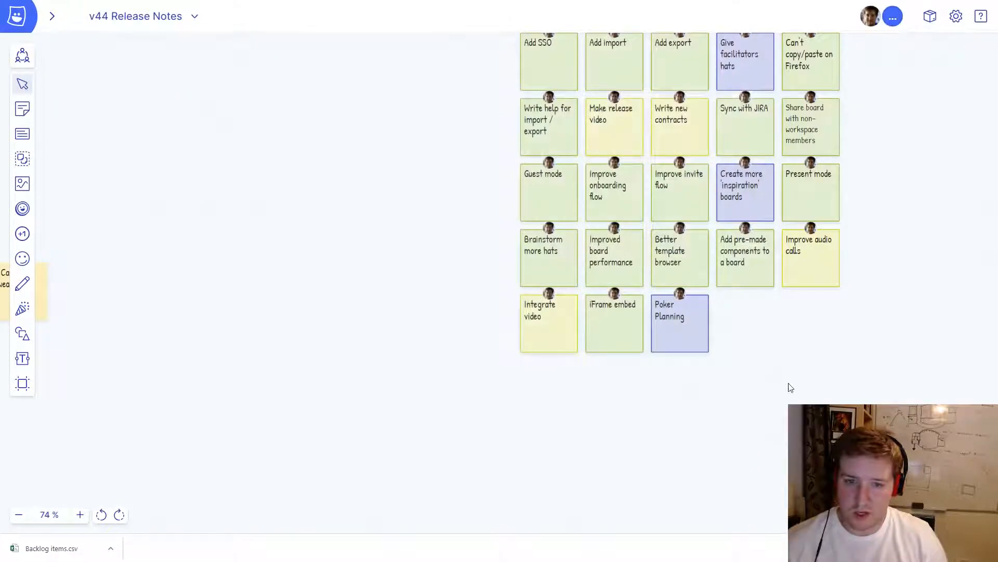
pyautogui.scroll(-3, 626, 239)
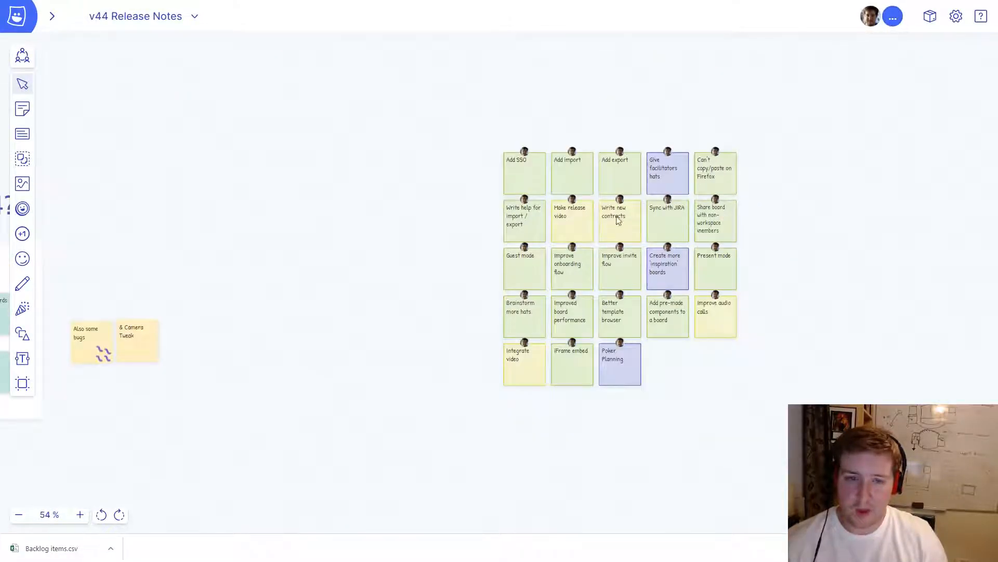
# Start importing Backlog items.csv again as stickies in zones, mapping Content to Title and Color to Priority.
pyautogui.moveTo(748, 152); pyautogui.dragTo(881, 213)
pyautogui.moveTo(364, 73); pyautogui.dragTo(525, 364)
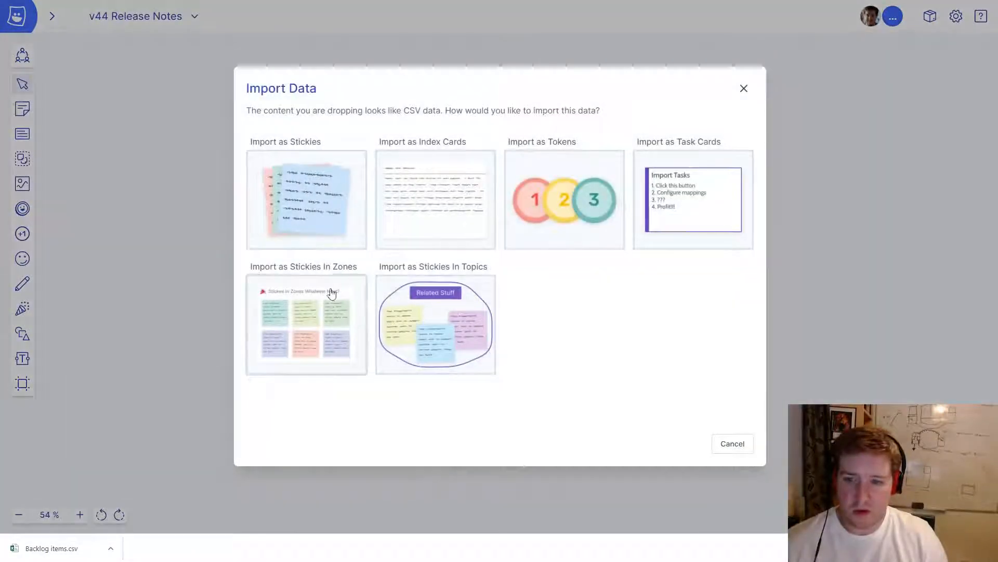
pyautogui.click(327, 281)
pyautogui.click(330, 204)
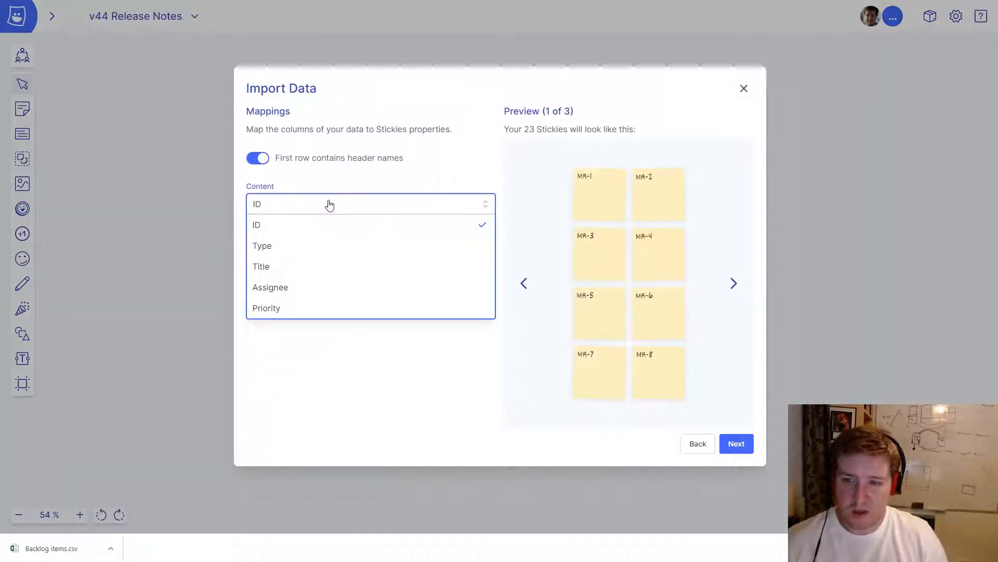
pyautogui.click(323, 268)
pyautogui.click(320, 251)
pyautogui.click(317, 347)
pyautogui.click(737, 444)
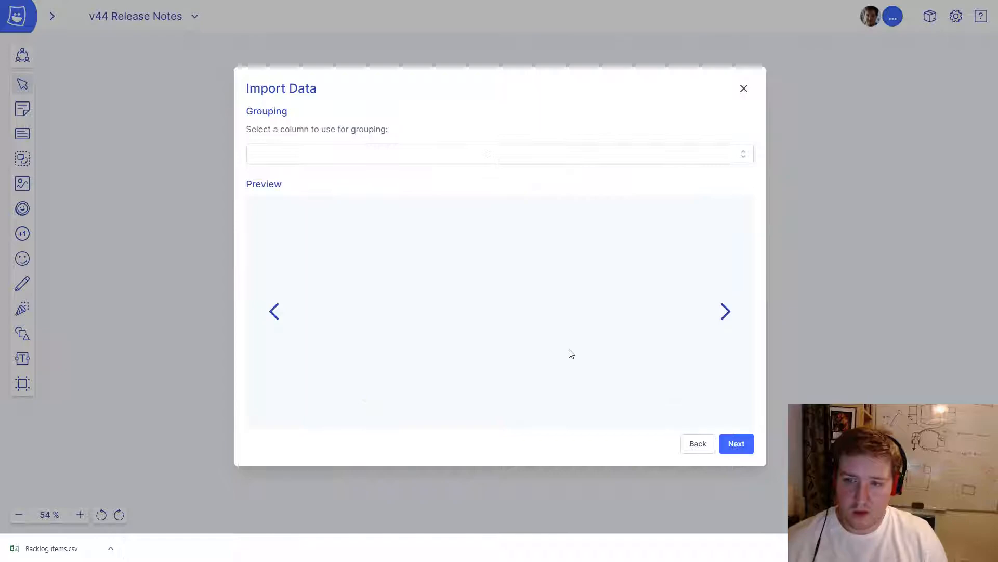
# Group the stickies into zones by Type and complete the import onto the board.
pyautogui.click(333, 154)
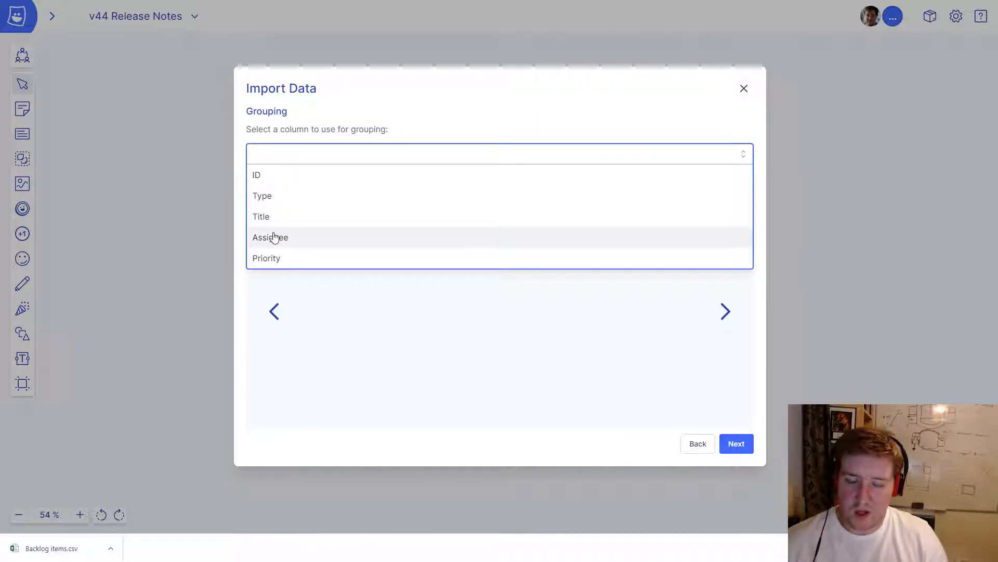
pyautogui.click(285, 199)
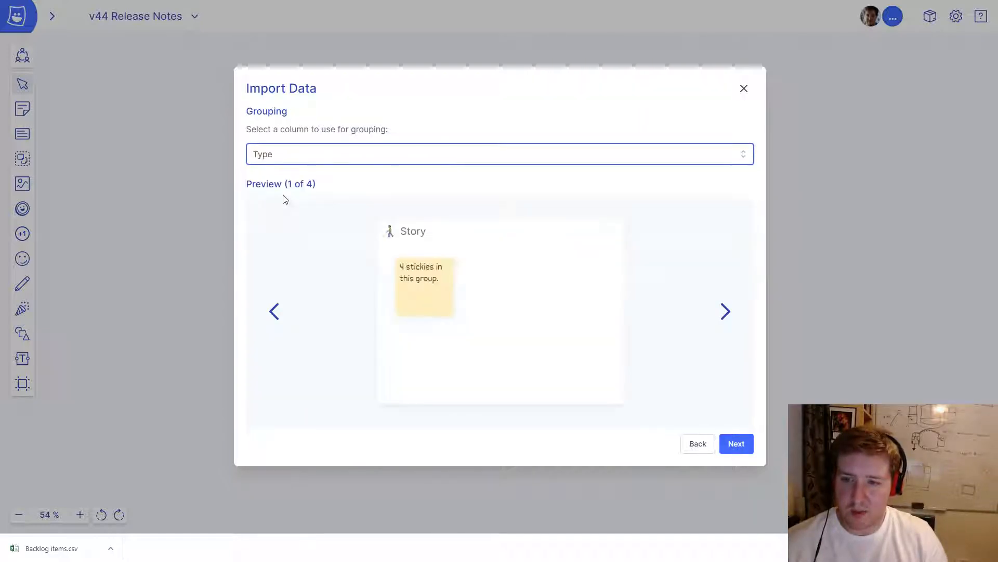
pyautogui.click(734, 446)
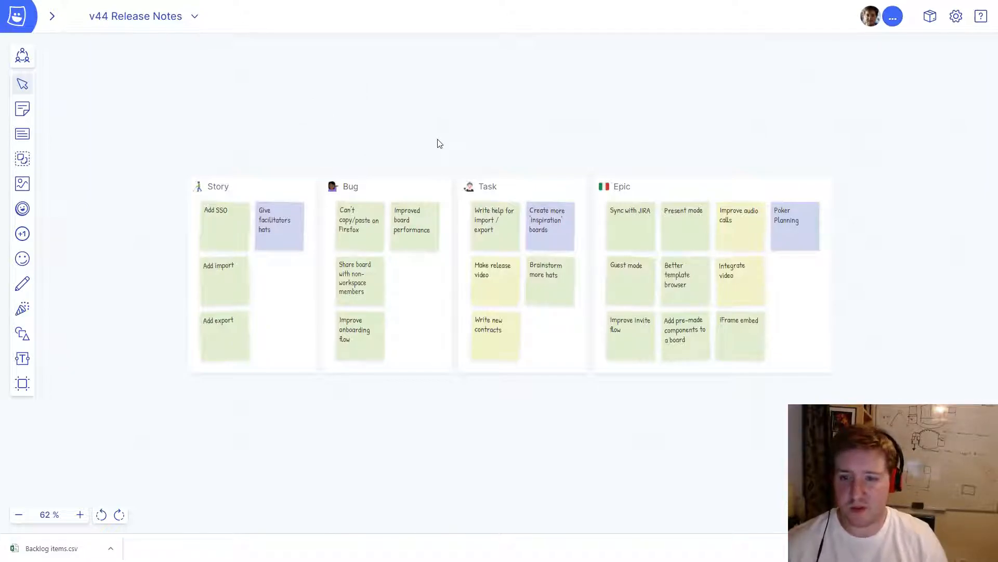
pyautogui.scroll(-3, 438, 143)
pyautogui.scroll(3, 422, 137)
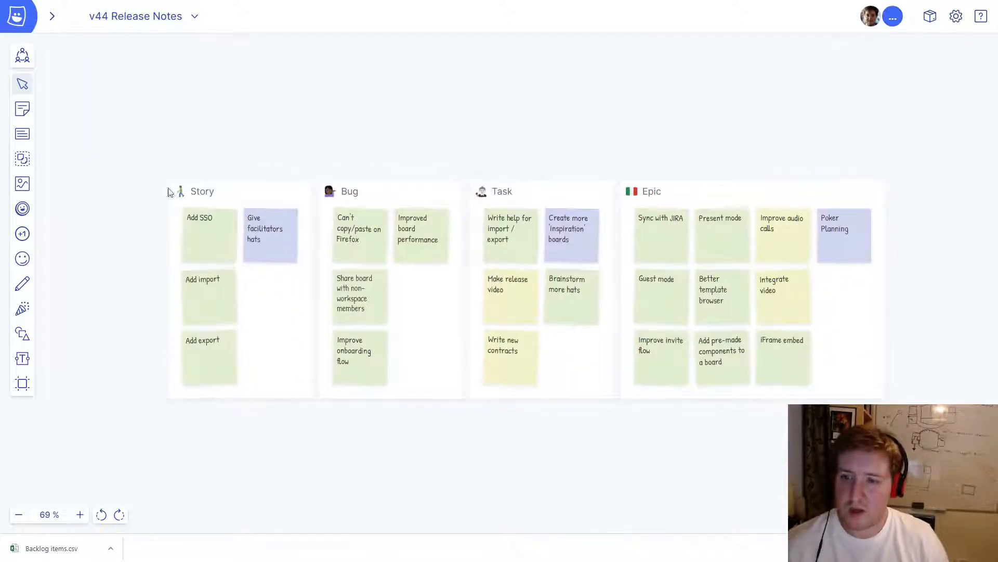
# Go to the Fake Retro With Fake People board, check the whole-board data export with Stickies as the item type, and close it.
pyautogui.moveTo(96, 223); pyautogui.dragTo(269, 180)
pyautogui.scroll(-4, 267, 193)
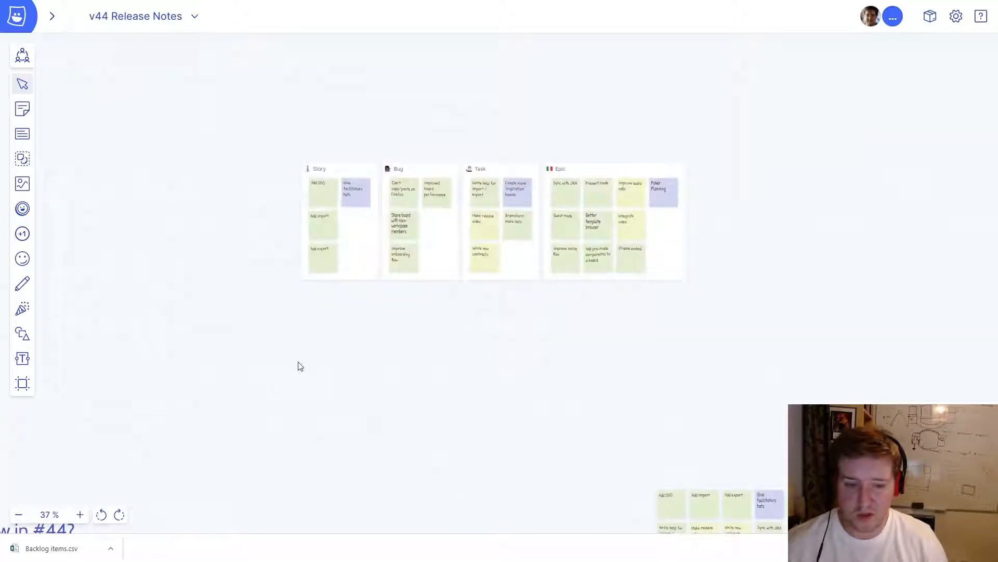
pyautogui.moveTo(286, 405); pyautogui.dragTo(476, 144)
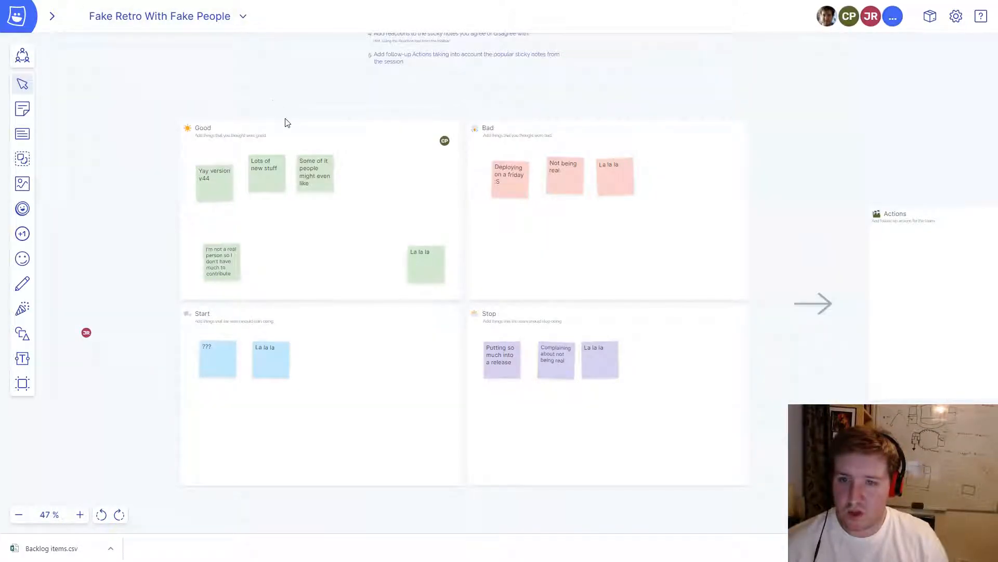
pyautogui.rightClick(282, 94)
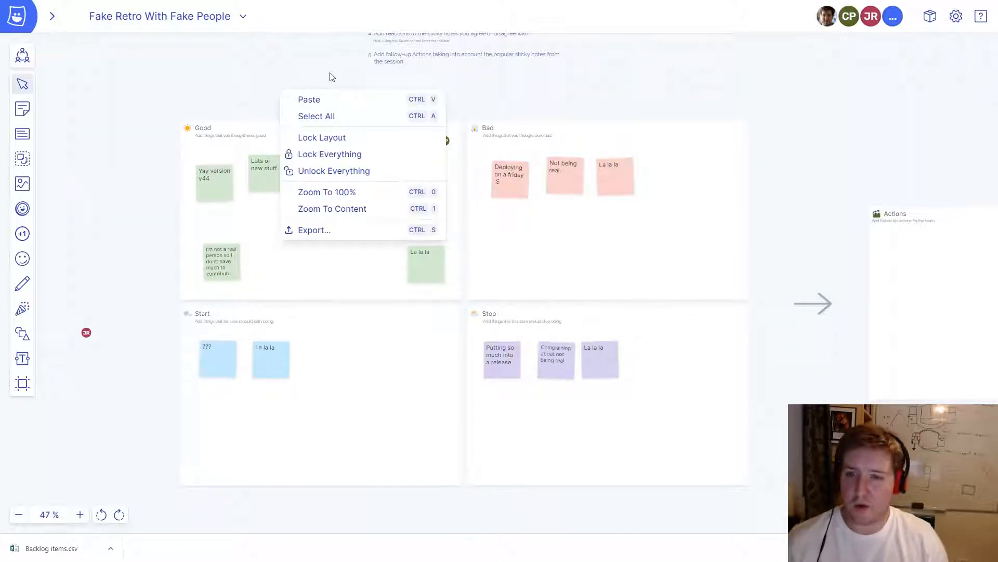
pyautogui.click(340, 231)
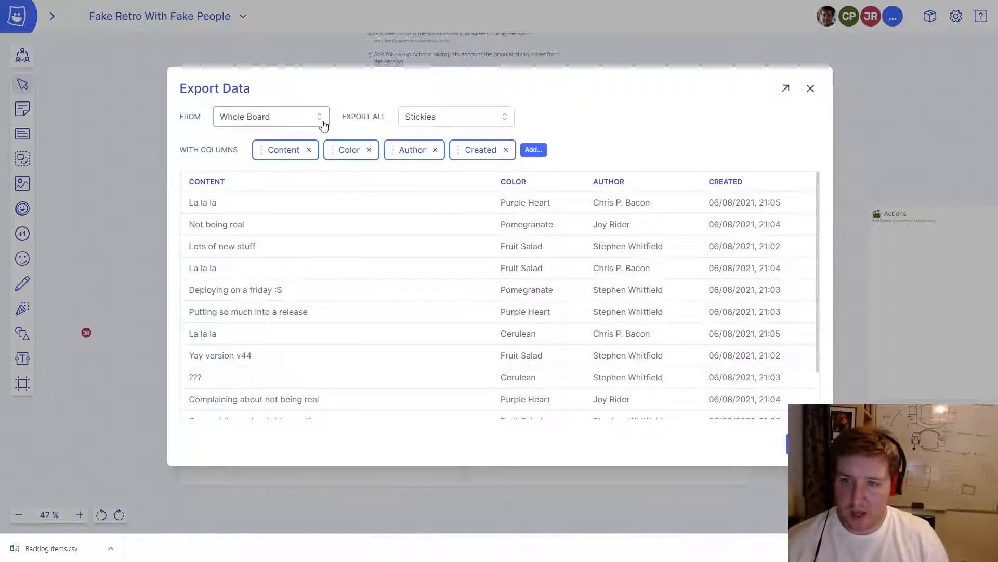
pyautogui.click(444, 122)
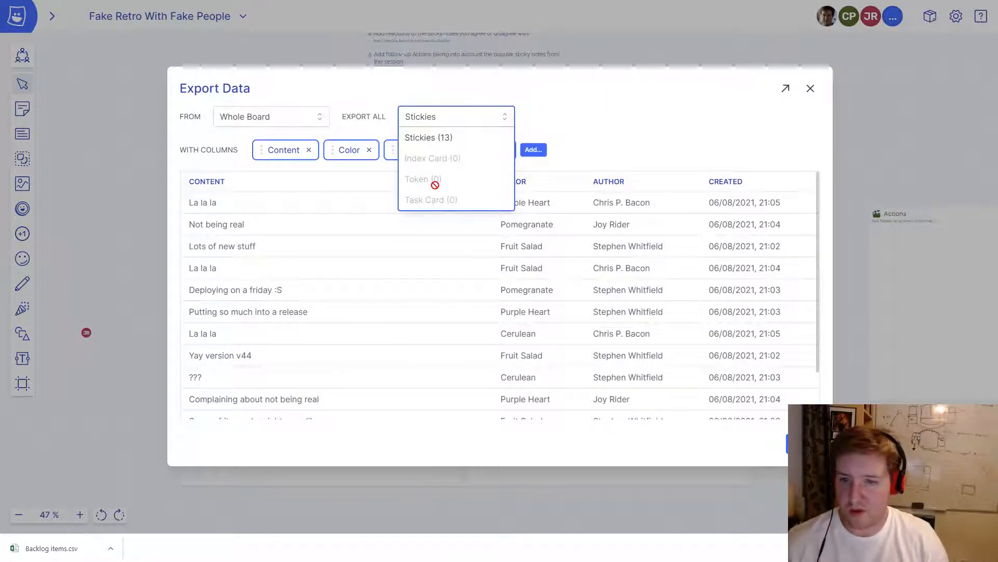
pyautogui.click(448, 146)
pyautogui.click(317, 118)
pyautogui.click(318, 119)
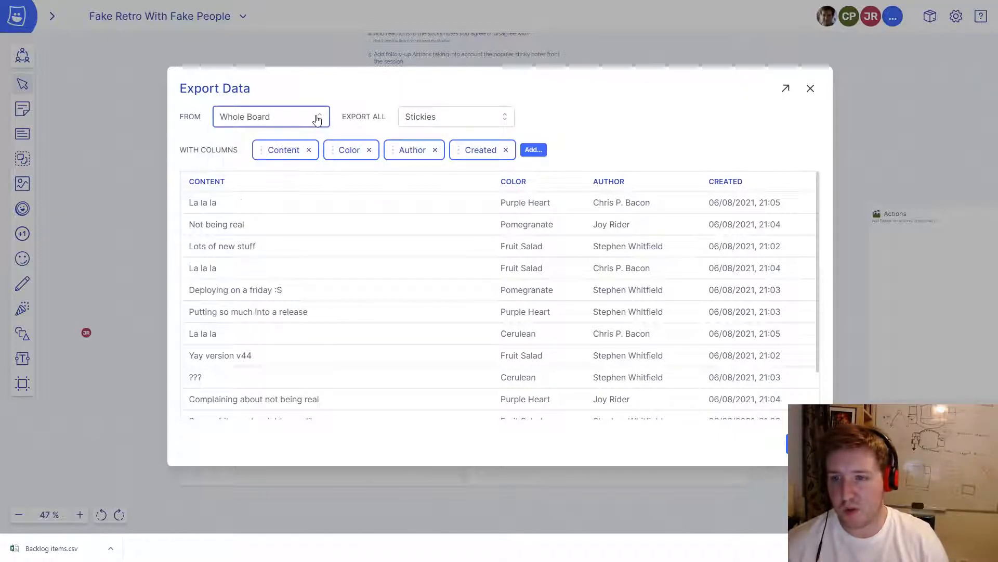
pyautogui.click(106, 113)
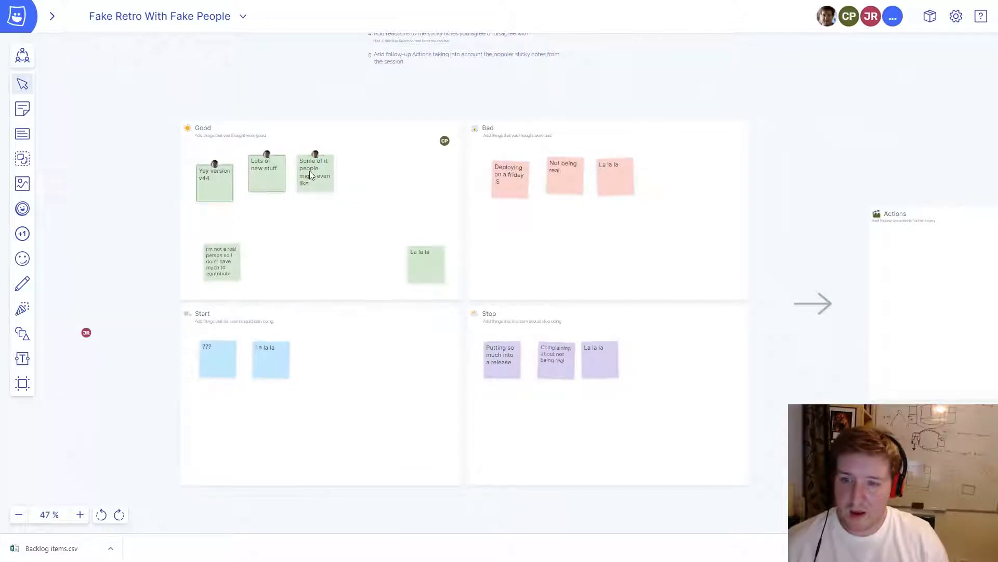
# Preview the data export for four selected stickies in the Good zone, and close it.
pyautogui.rightClick(427, 267)
pyautogui.click(475, 429)
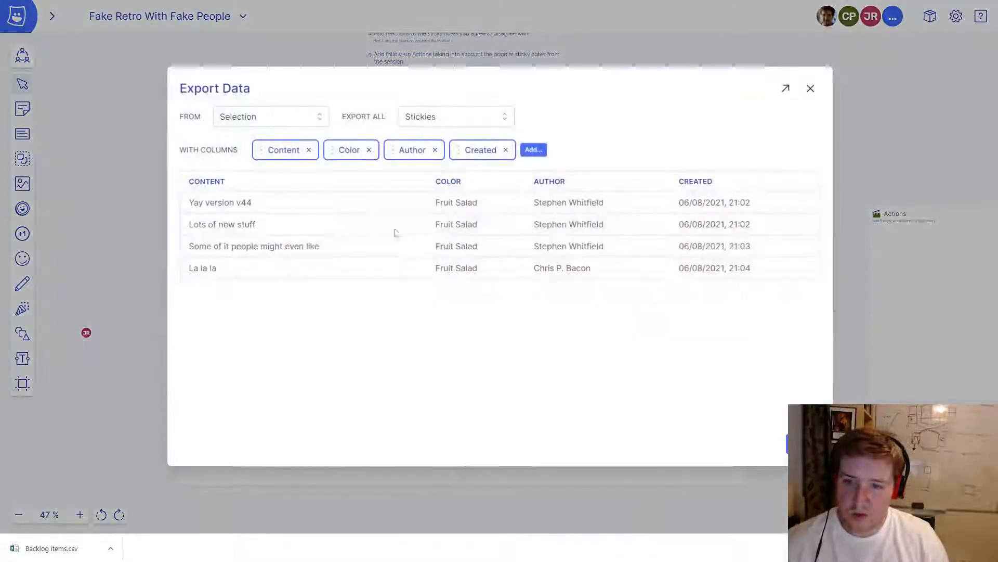
pyautogui.click(118, 144)
# Open the data export for the Good zone and add a Zone column to the exported columns.
pyautogui.click(202, 133)
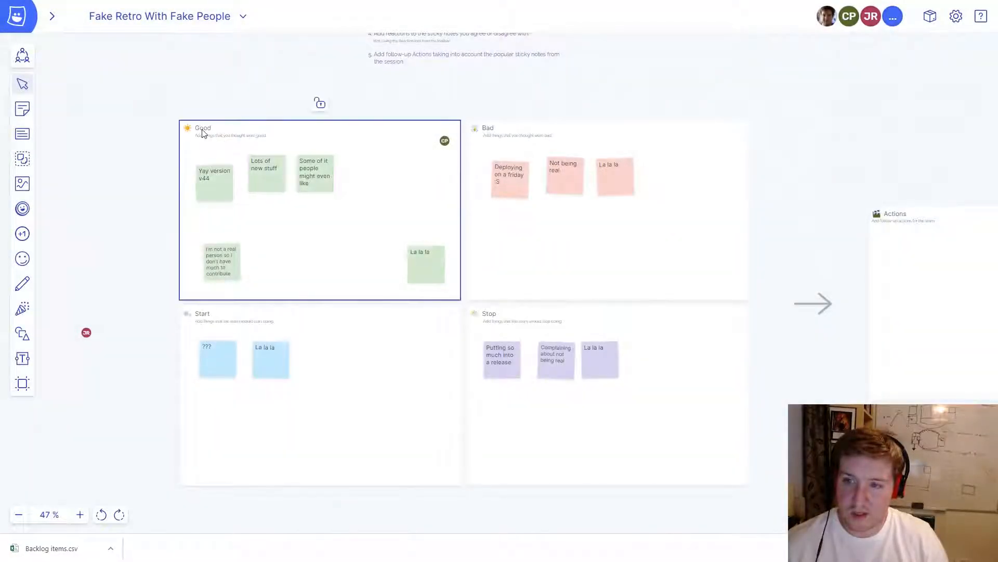
pyautogui.rightClick(203, 133)
pyautogui.click(229, 284)
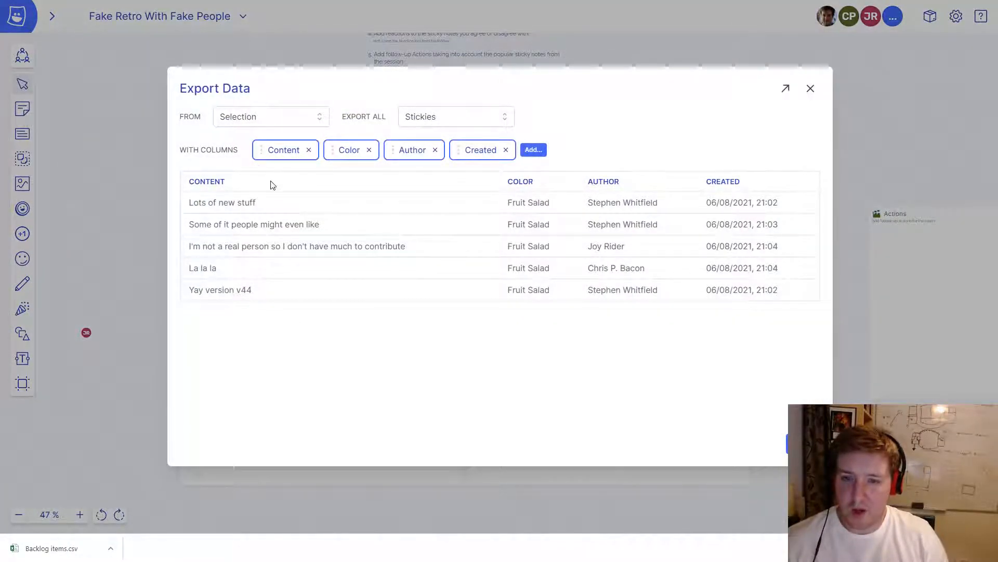
pyautogui.click(533, 149)
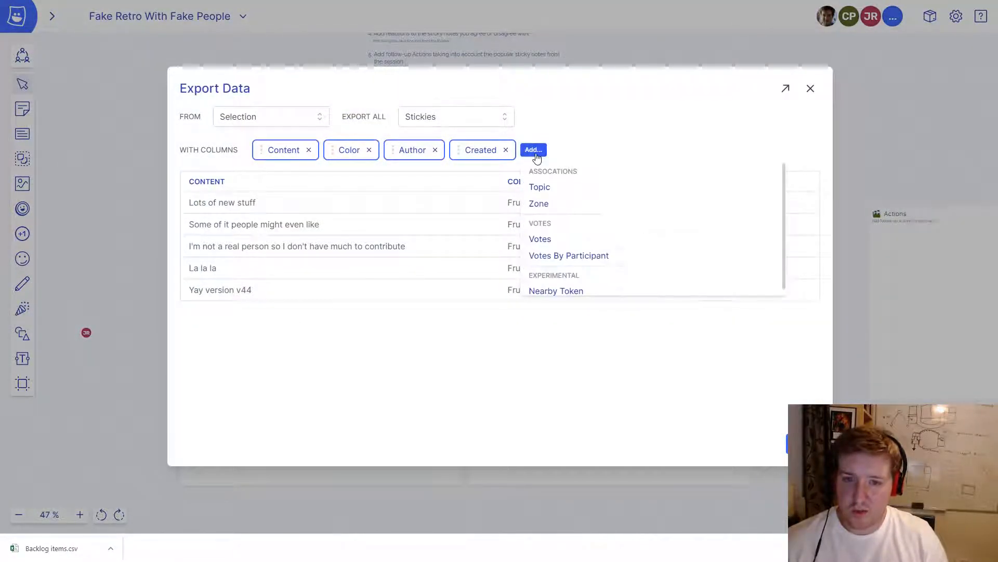
pyautogui.click(544, 204)
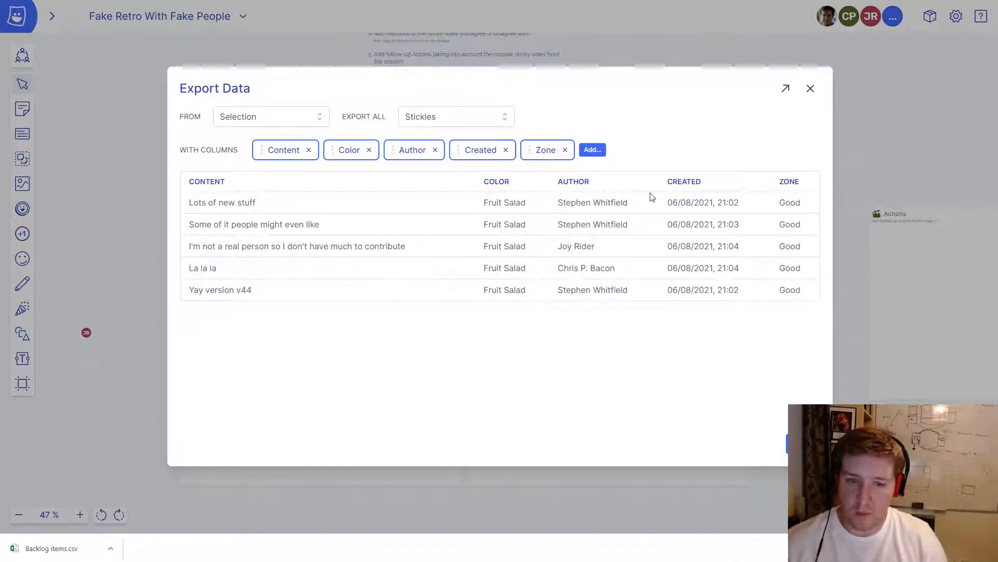
# Set the export source to Whole Board, and make Zone the first column, renamed as Category.
pyautogui.click(285, 115)
pyautogui.click(267, 154)
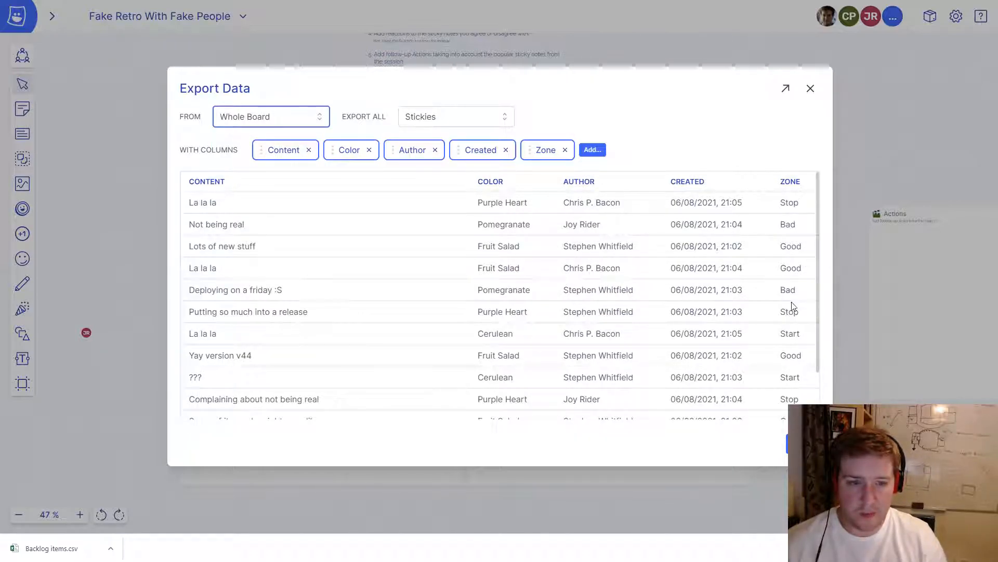
pyautogui.moveTo(543, 152); pyautogui.dragTo(266, 154)
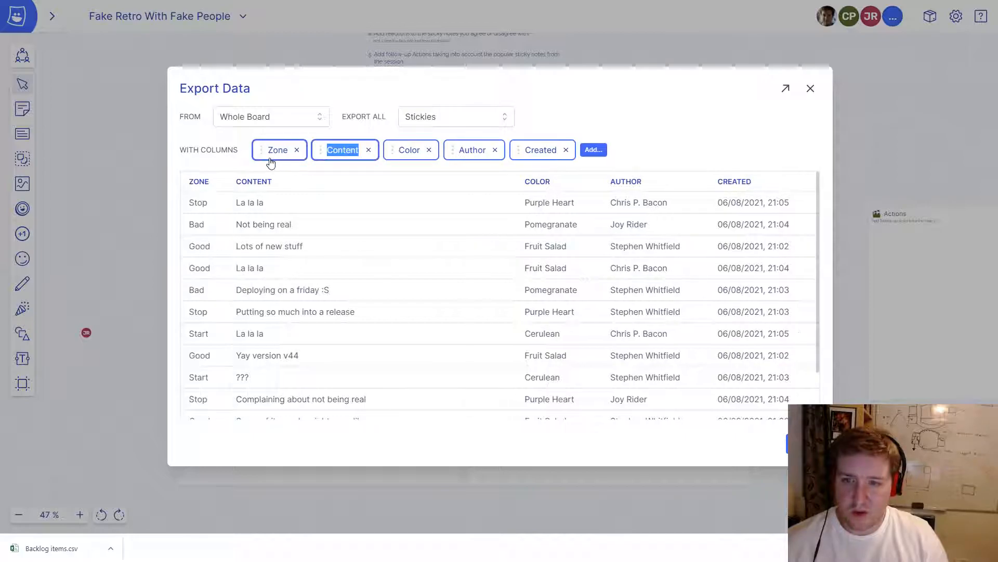
pyautogui.write('Category')
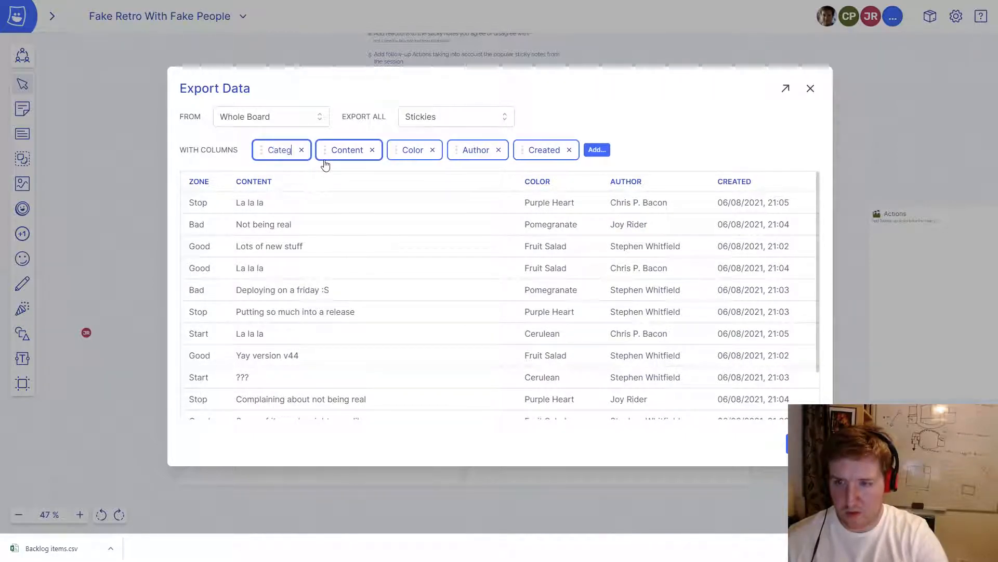
# Set the export's Color column format to Hex Code and the Created column's date format to Medium Date.
pyautogui.click(428, 157)
pyautogui.click(435, 194)
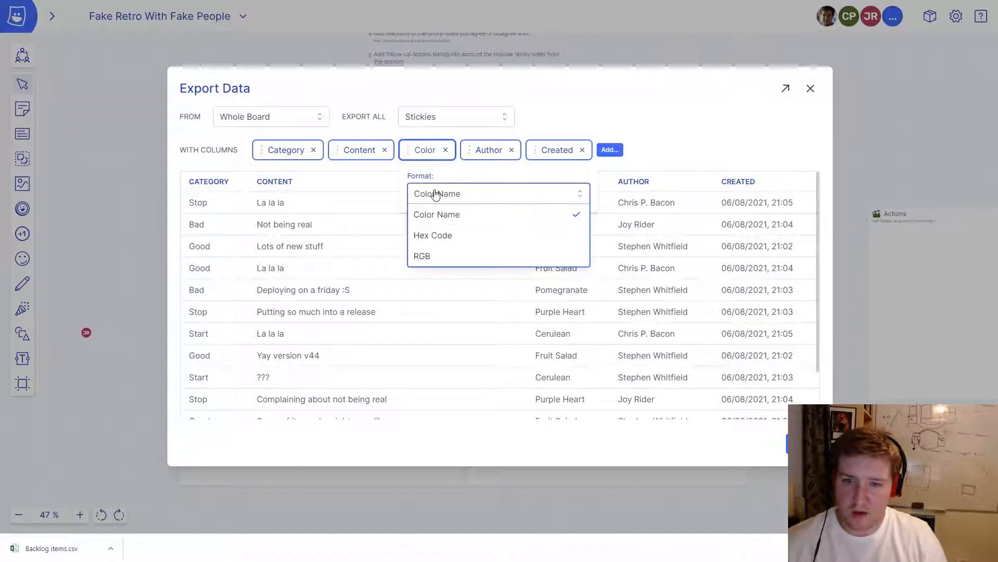
pyautogui.click(444, 237)
pyautogui.click(555, 150)
pyautogui.click(567, 194)
pyautogui.click(580, 245)
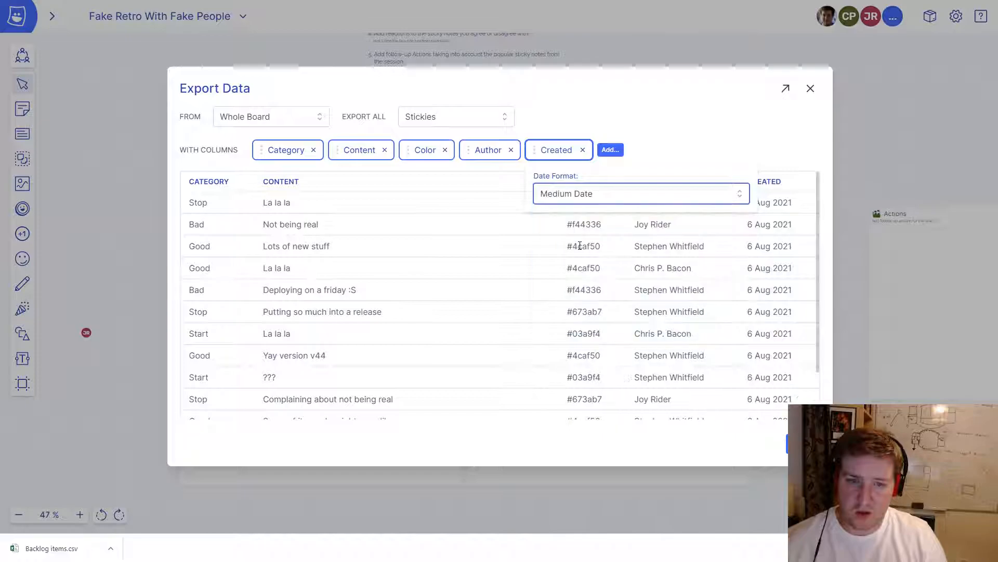
pyautogui.click(747, 137)
# Set the Author column format to Email and generate the export output.
pyautogui.click(494, 152)
pyautogui.click(494, 195)
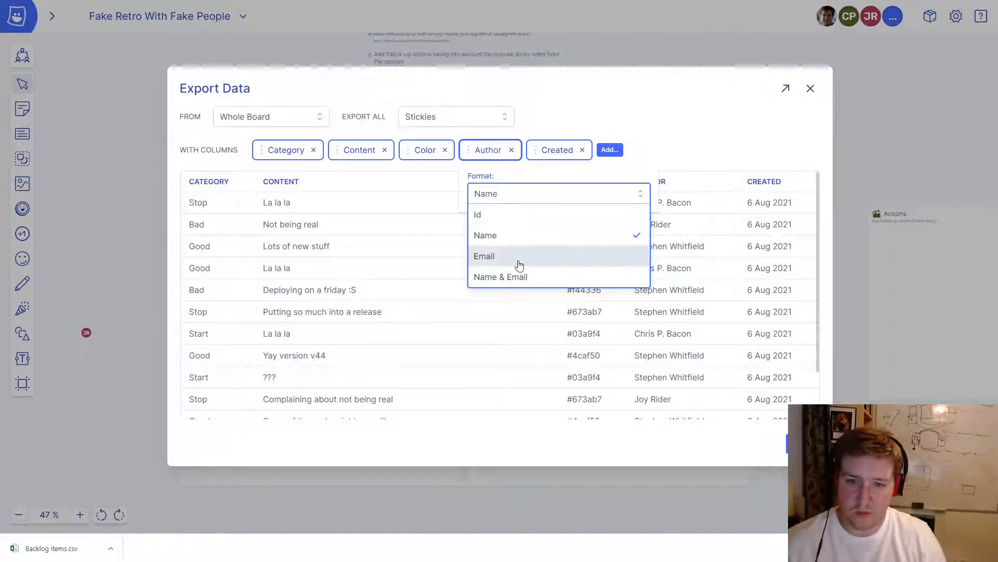
pyautogui.click(519, 264)
pyautogui.click(661, 135)
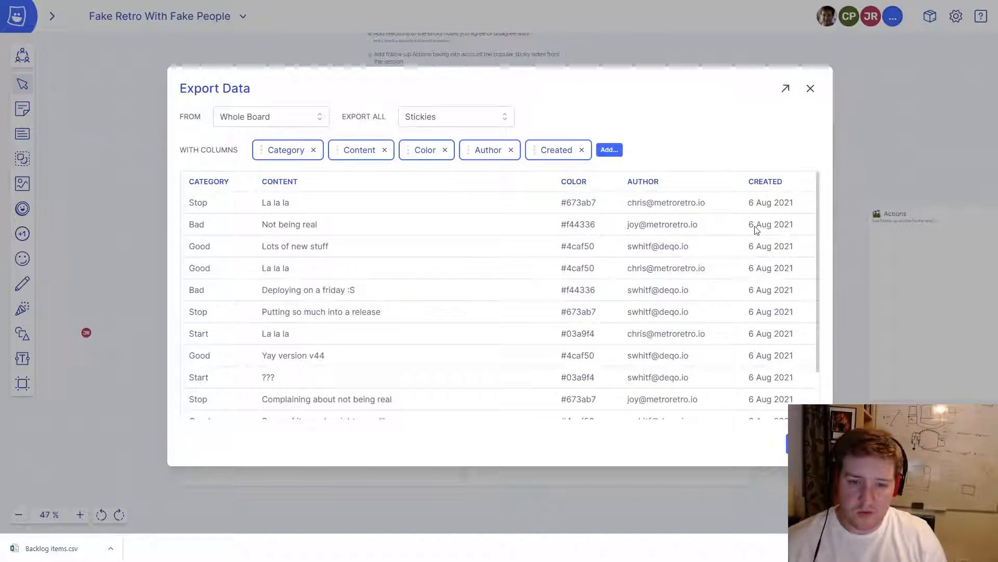
pyautogui.scroll(-2, 717, 361)
pyautogui.click(791, 442)
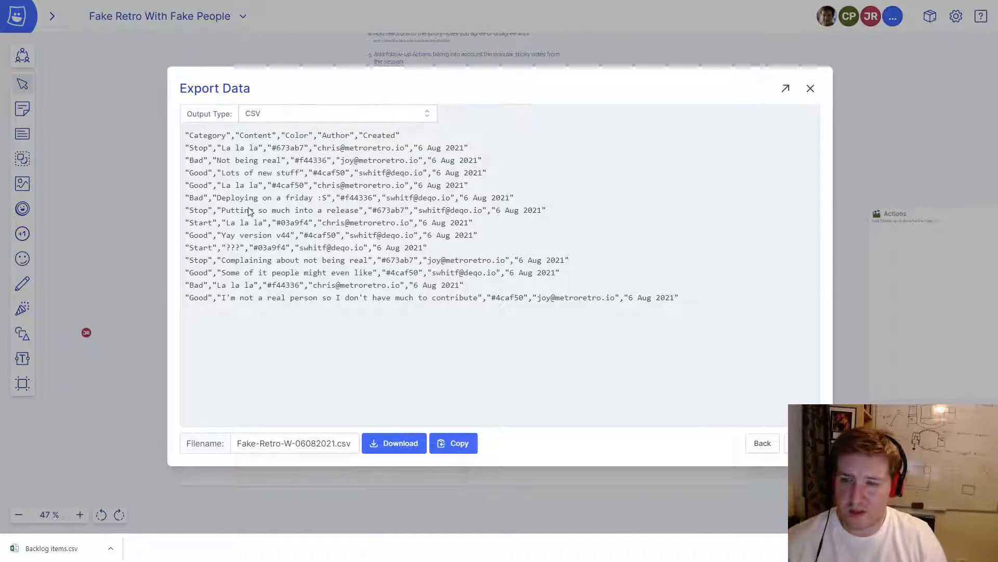
# Set the export's output type to HTML Table and copy the result.
pyautogui.click(325, 114)
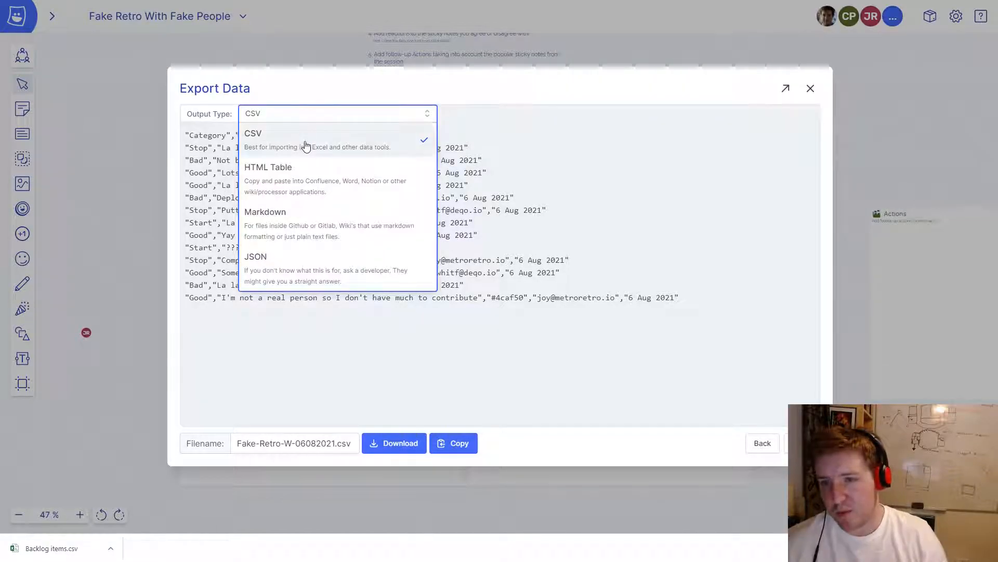
pyautogui.click(326, 184)
pyautogui.click(457, 444)
# Switch to Word, paste the copied table into a blank document, select its Author column, and close Word.
pyautogui.press('super')
pyautogui.write('word')
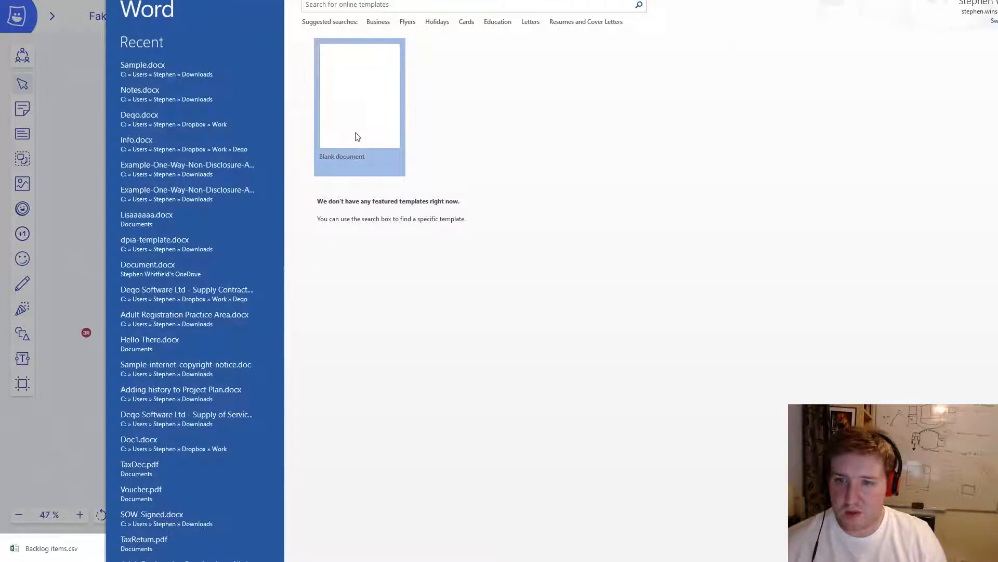
pyautogui.click(358, 136)
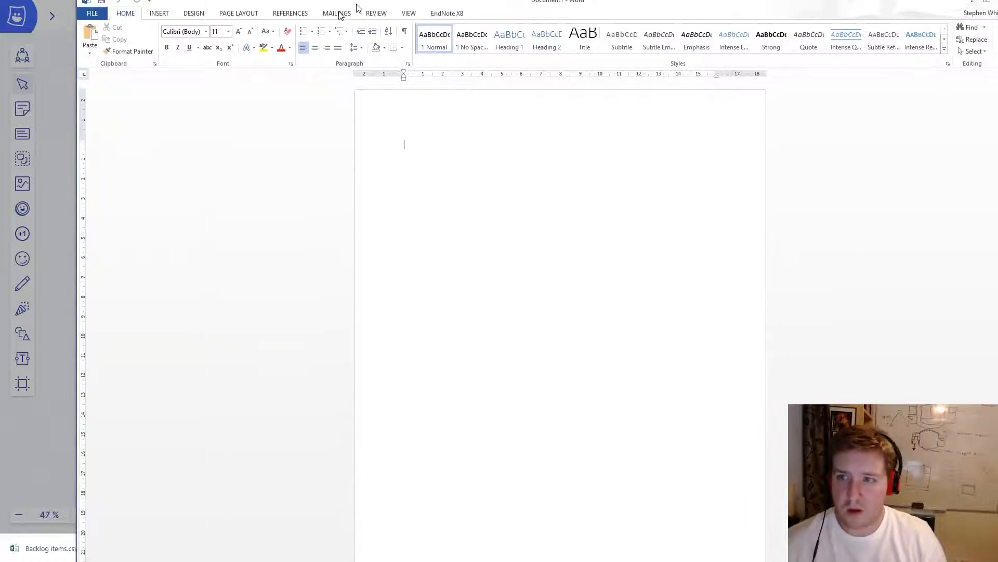
pyautogui.hotkey('ctrl', 'v')
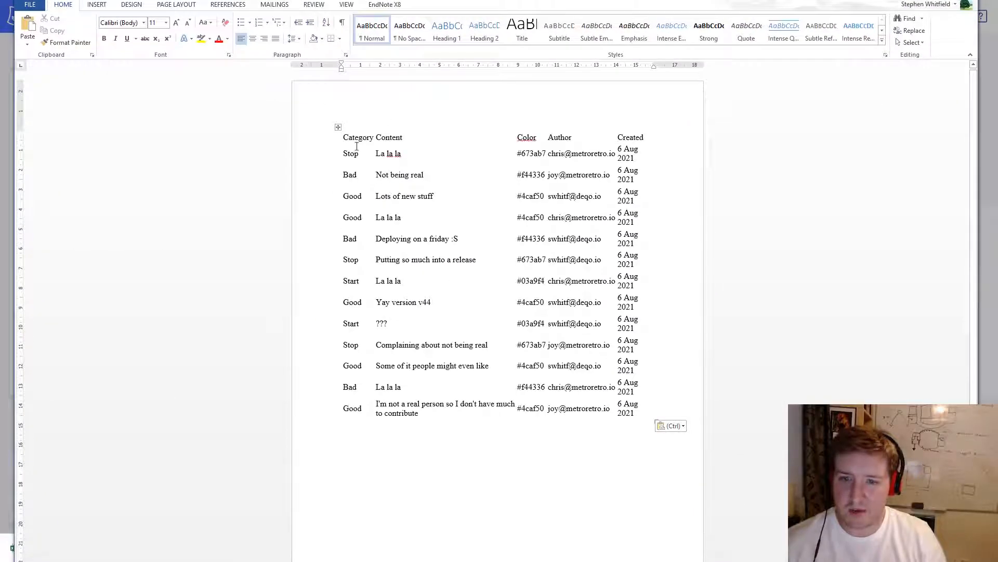
pyautogui.click(338, 127)
pyautogui.click(585, 97)
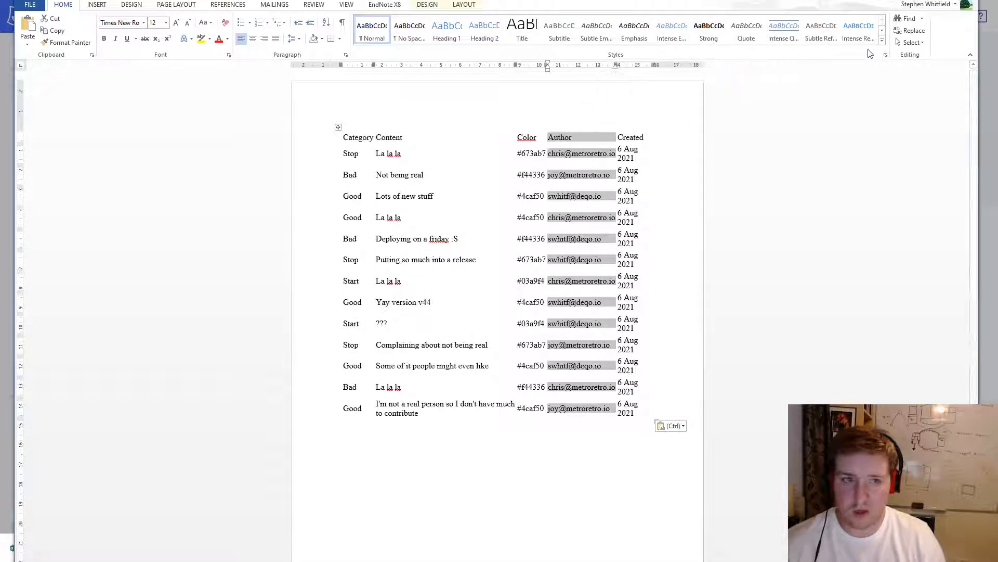
pyautogui.click(969, 1)
pyautogui.click(552, 310)
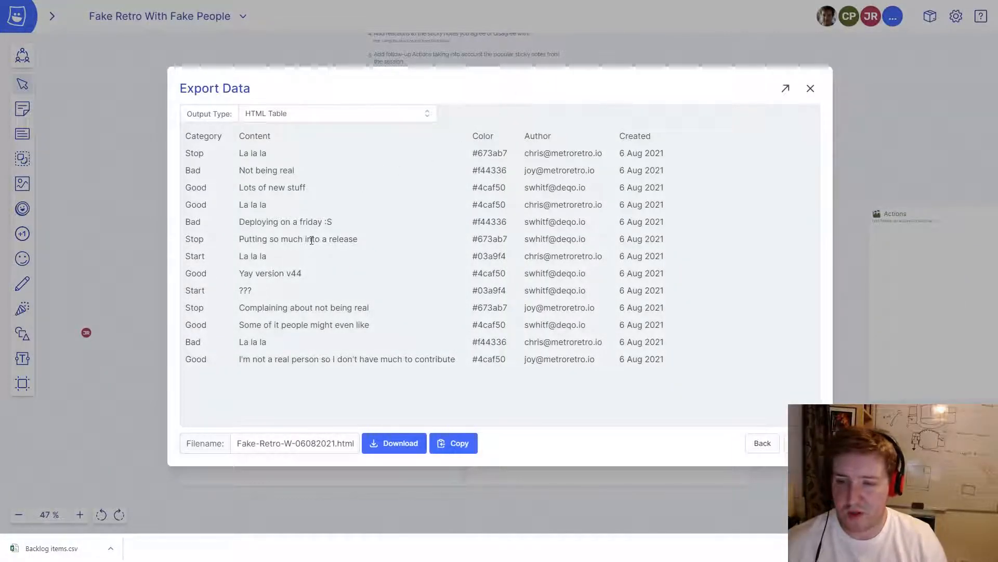
# Preview the export output as Markdown and as JSON, and close the export.
pyautogui.click(318, 114)
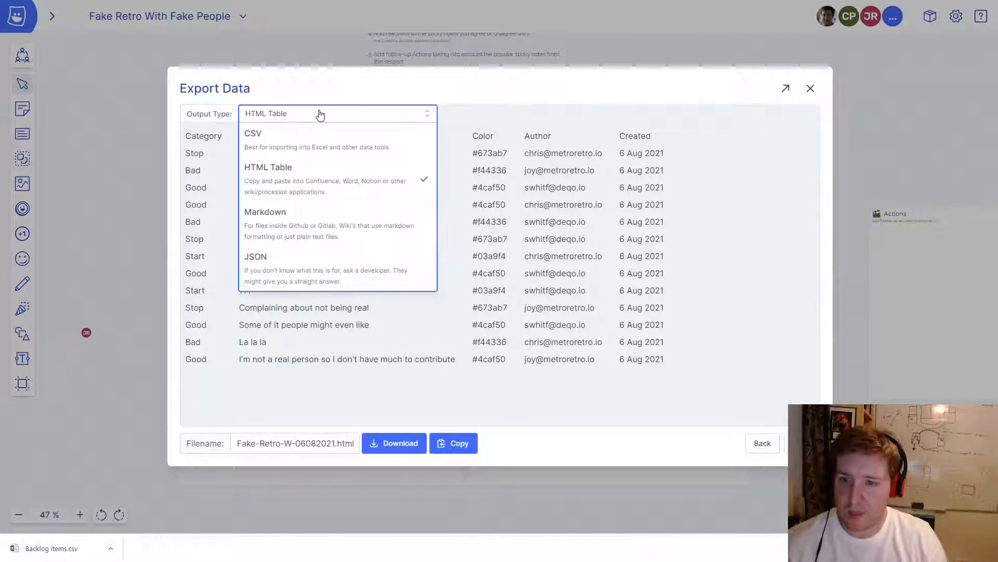
pyautogui.click(300, 217)
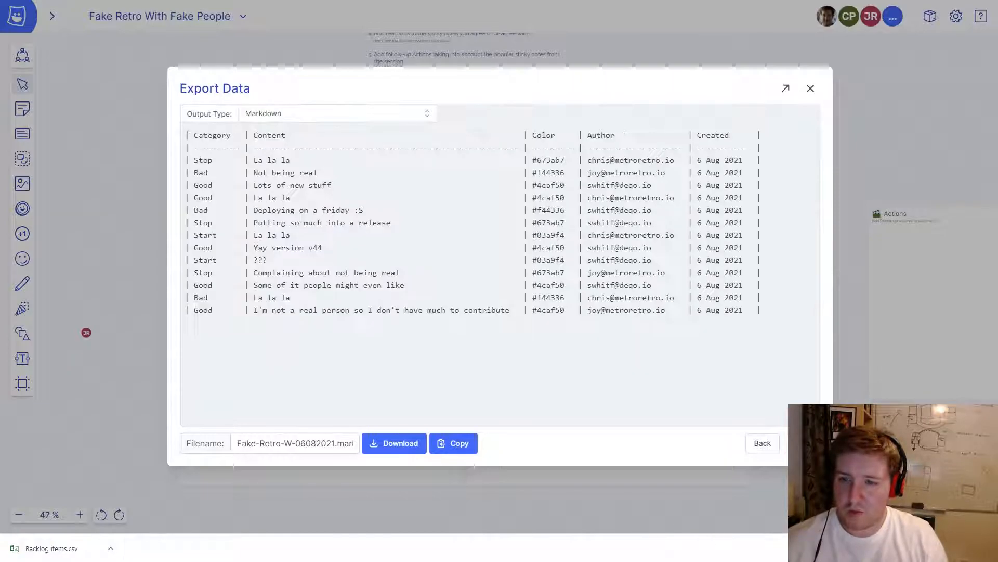
pyautogui.click(322, 117)
pyautogui.click(292, 256)
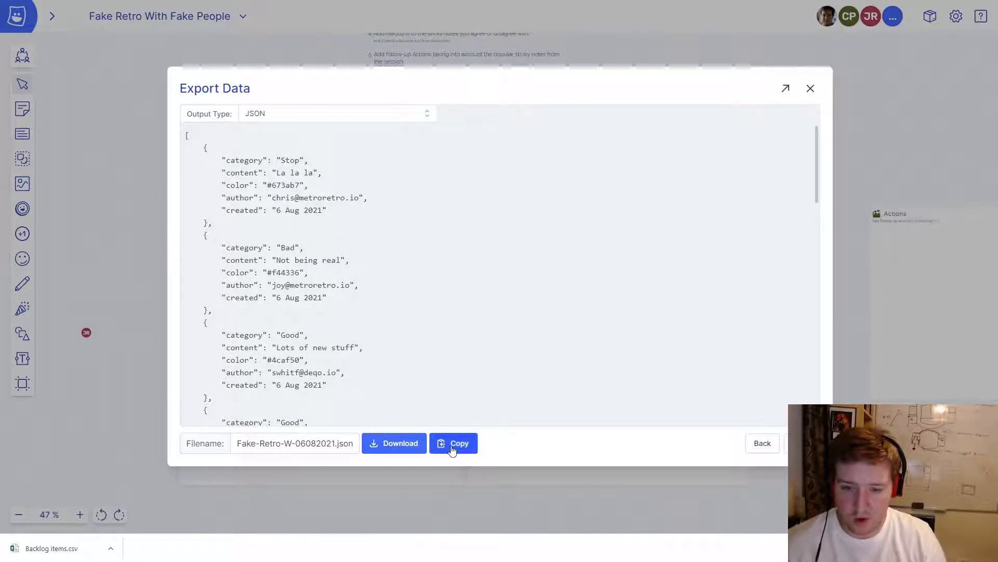
pyautogui.press('Escape')
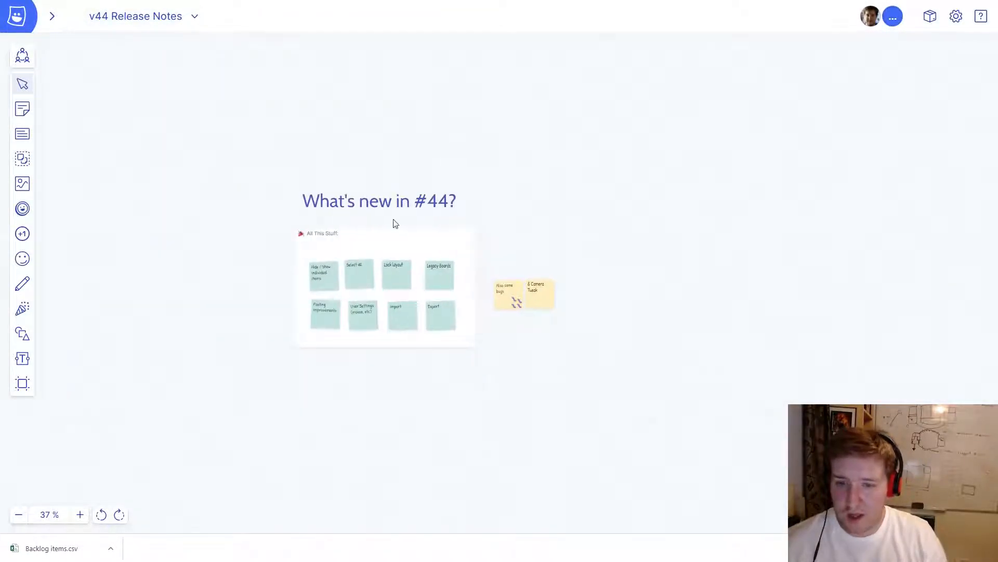
# On the v44 Release Notes board, move the What's new in #44? heading up slightly and set its font size to 92 px.
pyautogui.scroll(5, 391, 218)
pyautogui.moveTo(589, 286); pyautogui.dragTo(606, 261)
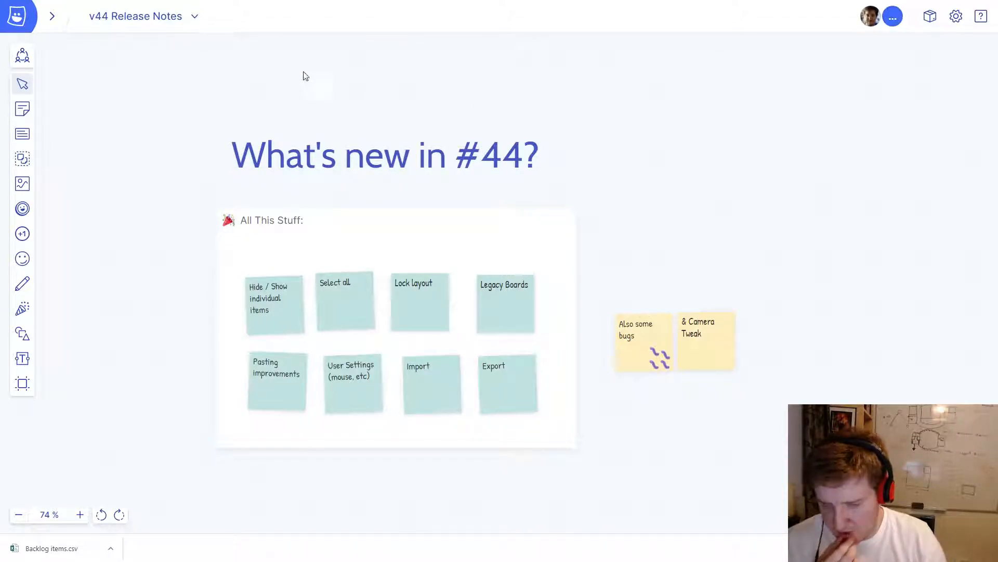
pyautogui.moveTo(307, 89); pyautogui.dragTo(323, 127)
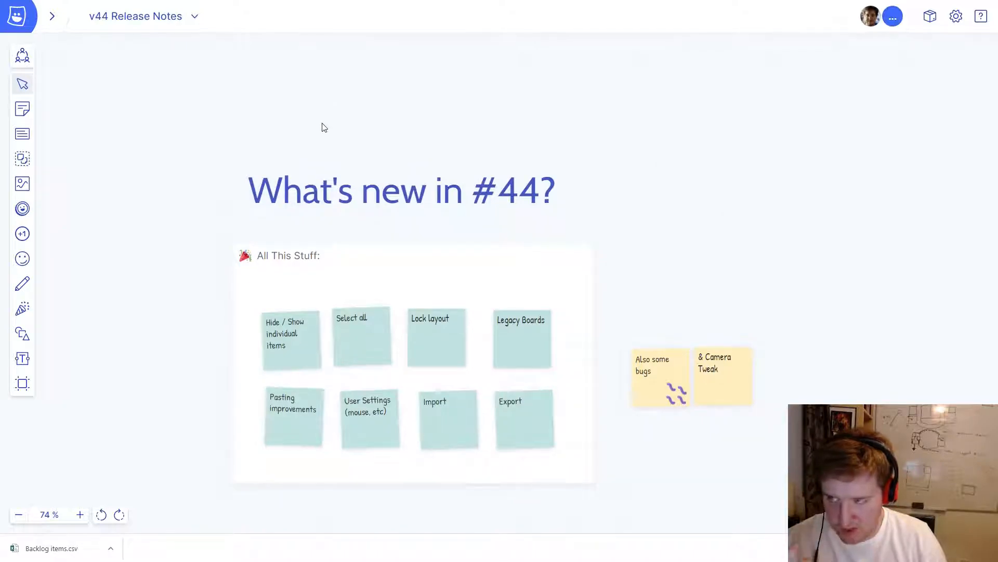
pyautogui.click(360, 191)
pyautogui.moveTo(364, 192); pyautogui.dragTo(369, 168)
pyautogui.click(391, 126)
pyautogui.moveTo(382, 102); pyautogui.dragTo(379, 102)
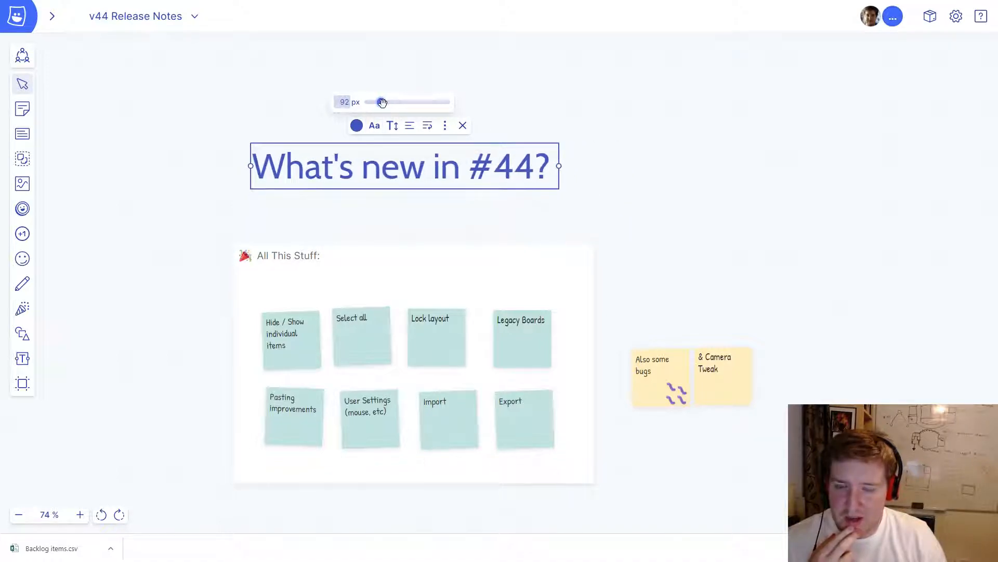
pyautogui.doubleClick(341, 170)
pyautogui.press('Escape')
# Add a text label reading Test on the empty area near the heading and move it to the right.
pyautogui.press('t')
pyautogui.click(151, 114)
pyautogui.write('Test')
pyautogui.press('Escape')
pyautogui.moveTo(172, 116); pyautogui.dragTo(273, 116)
pyautogui.click(356, 120)
# Delete the Test text label and the What's new in #44? heading.
pyautogui.click(280, 116)
pyautogui.press('Delete')
pyautogui.click(295, 165)
pyautogui.press('Delete')
# Select the All This Stuff section to inspect its border and resize handles, and deselect it.
pyautogui.click(274, 252)
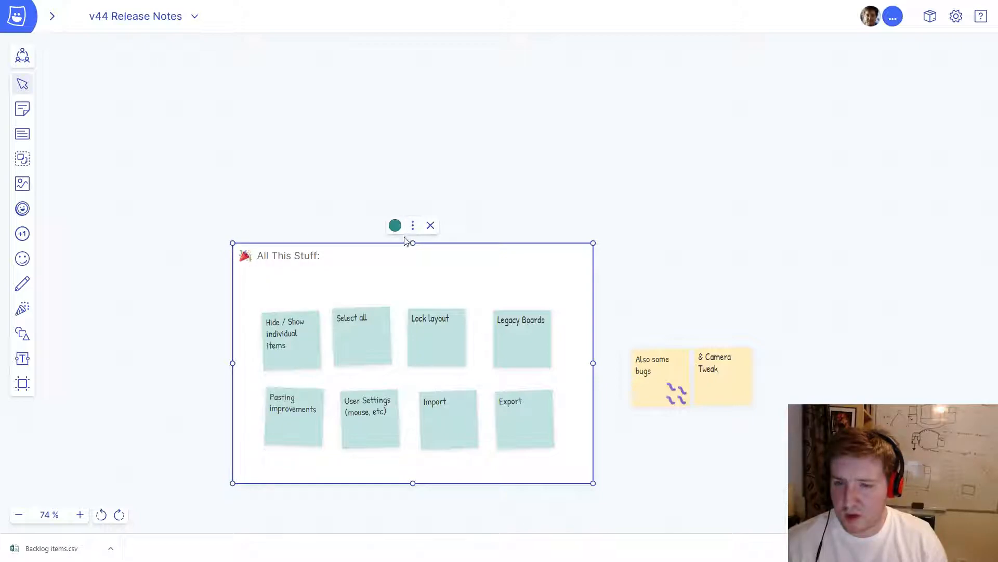
pyautogui.moveTo(413, 242); pyautogui.dragTo(413, 243)
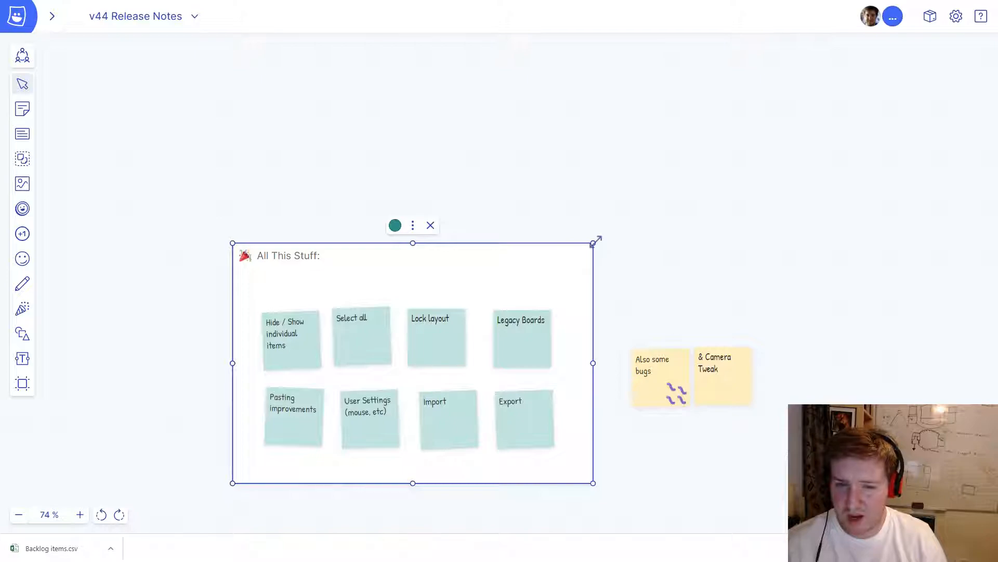
pyautogui.click(554, 221)
pyautogui.click(416, 252)
pyautogui.moveTo(327, 240); pyautogui.dragTo(325, 245)
pyautogui.click(312, 223)
# Point a temporary arrow at the & Camera Tweak note and reset the board view.
pyautogui.scroll(-3, 387, 230)
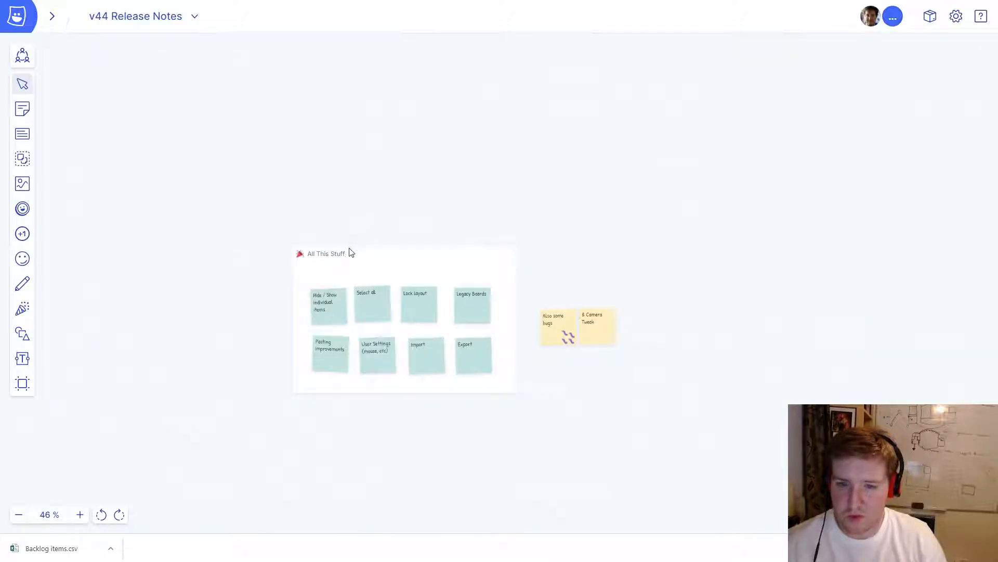
pyautogui.scroll(2, 329, 289)
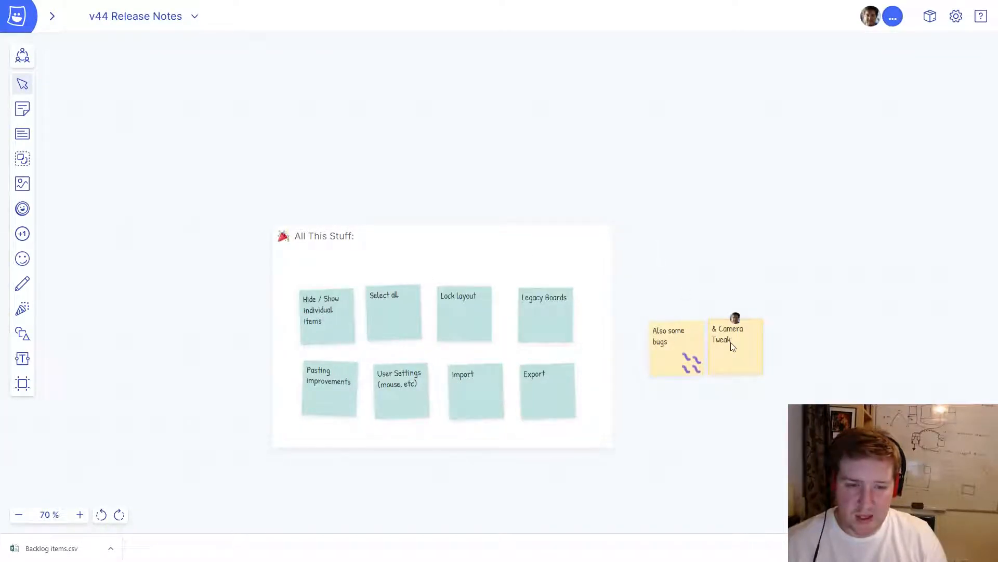
pyautogui.moveTo(435, 175); pyautogui.dragTo(437, 140)
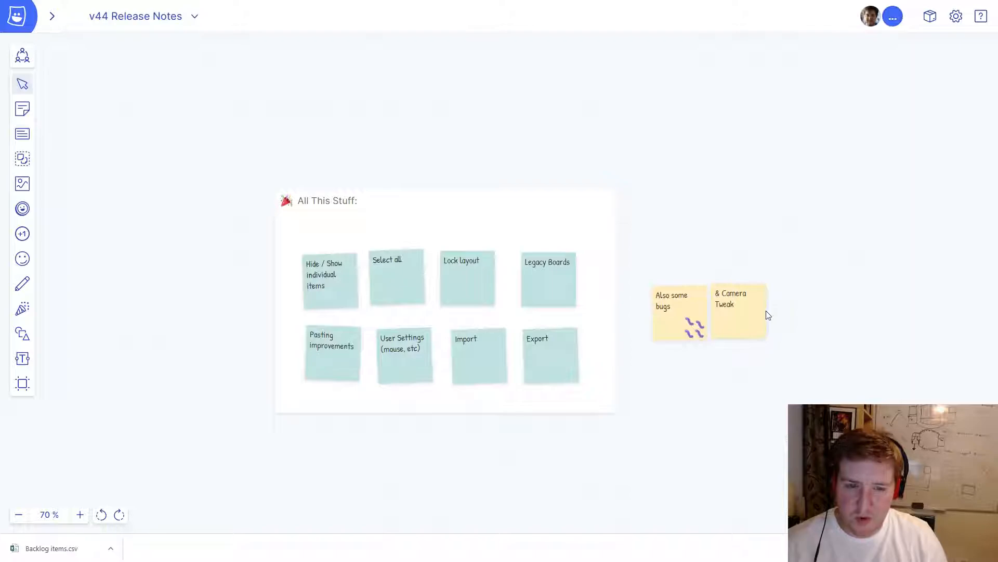
pyautogui.press('a')
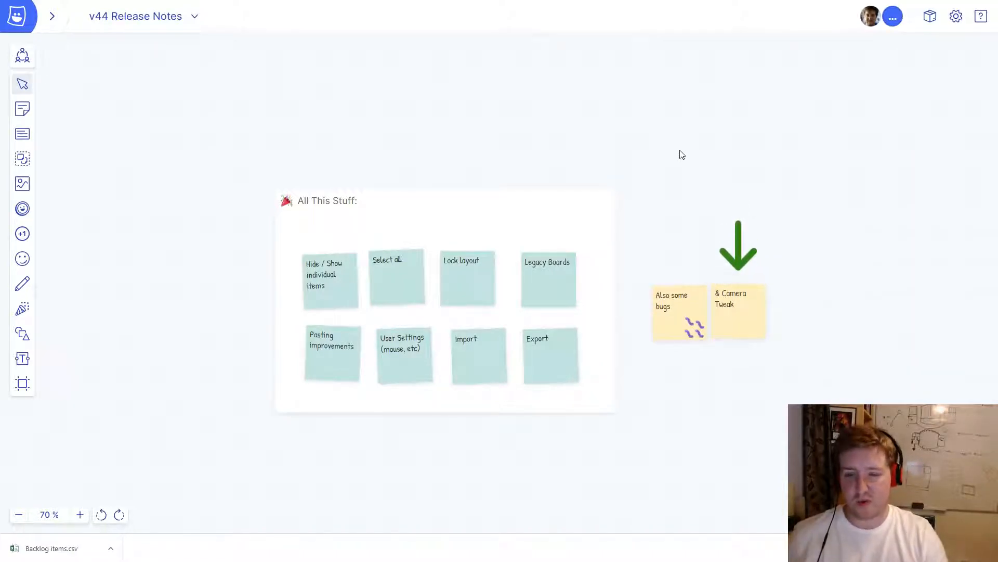
pyautogui.press('Home')
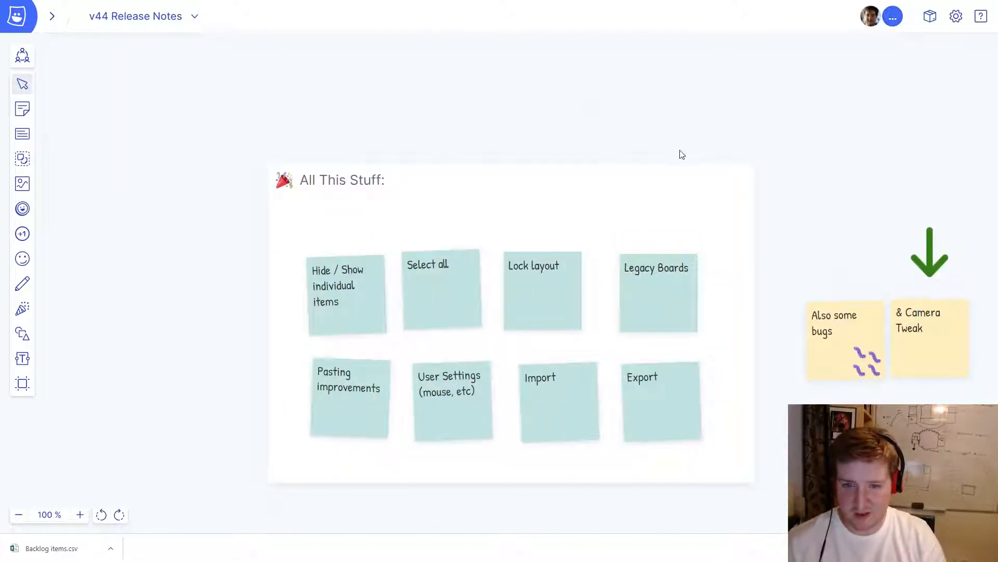
# Examine how far the view extends past the board's edges and corners at a very small scale.
pyautogui.scroll(-8, 622, 319)
pyautogui.scroll(-4, 623, 319)
pyautogui.moveTo(612, 198); pyautogui.dragTo(540, 353)
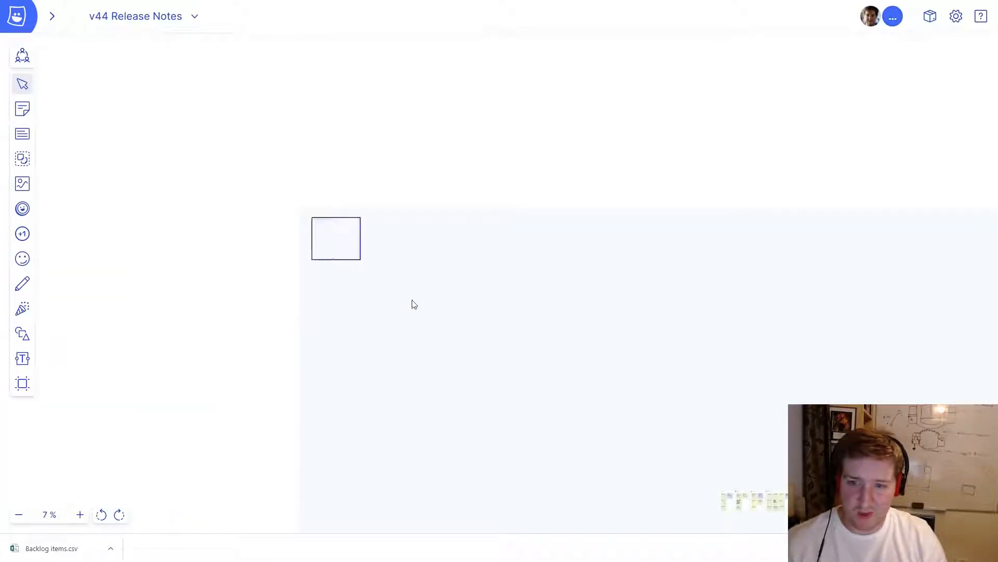
pyautogui.moveTo(555, 407); pyautogui.dragTo(580, 378)
pyautogui.scroll(5, 494, 357)
pyautogui.moveTo(343, 119); pyautogui.dragTo(732, 539)
pyautogui.moveTo(535, 399); pyautogui.dragTo(570, 362)
pyautogui.moveTo(704, 491); pyautogui.dragTo(364, 104)
pyautogui.moveTo(657, 492); pyautogui.dragTo(466, 154)
pyautogui.scroll(4, 519, 224)
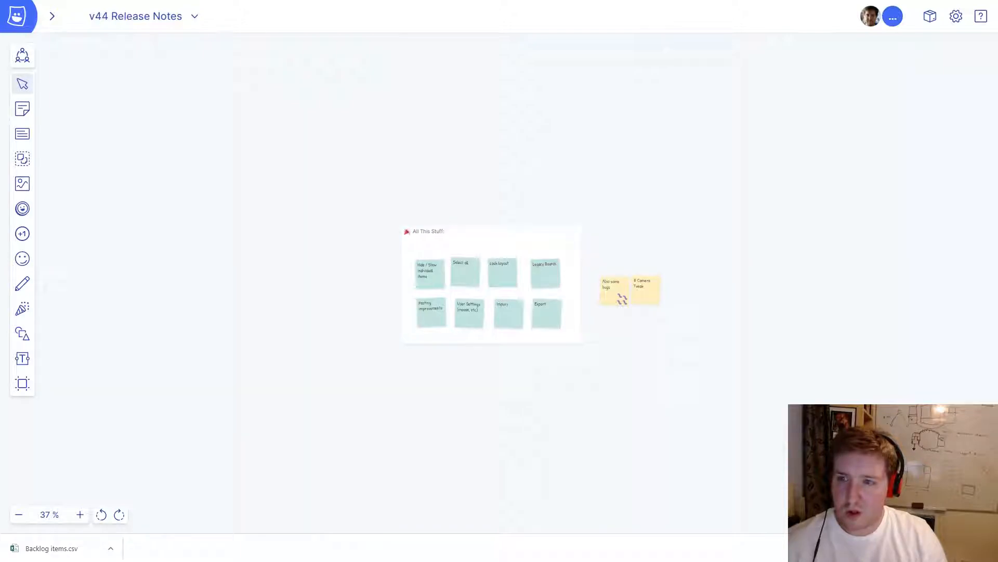
# Open the v44 Release Notes board in a new browser tab from its copied address.
pyautogui.click(26, 1)
pyautogui.hotkey('ctrl', 't')
pyautogui.hotkey('ctrl', 'v')
pyautogui.press('Return')
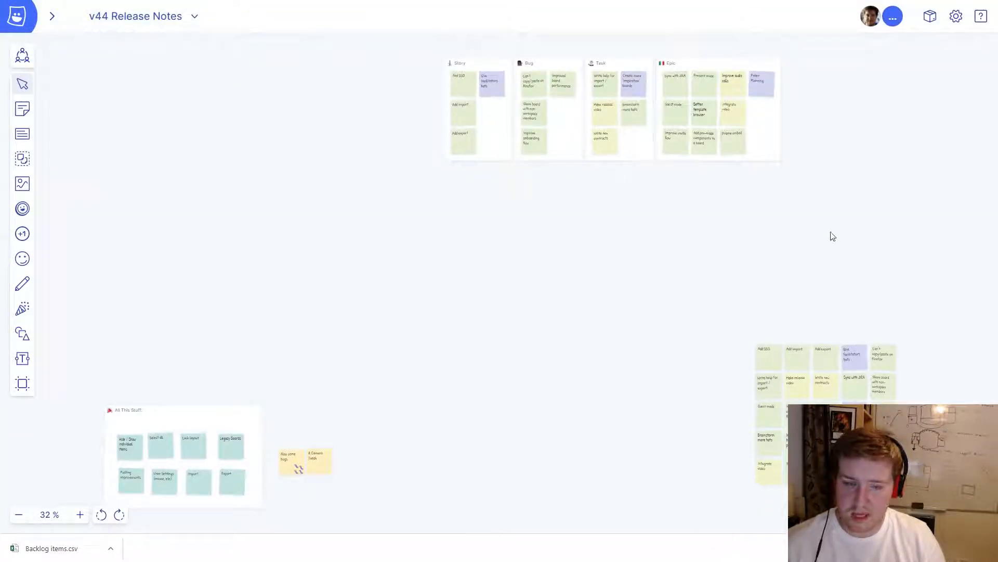
# Return to the All This Stuff section and show the available help, bug report and support chat options.
pyautogui.scroll(-2, 453, 307)
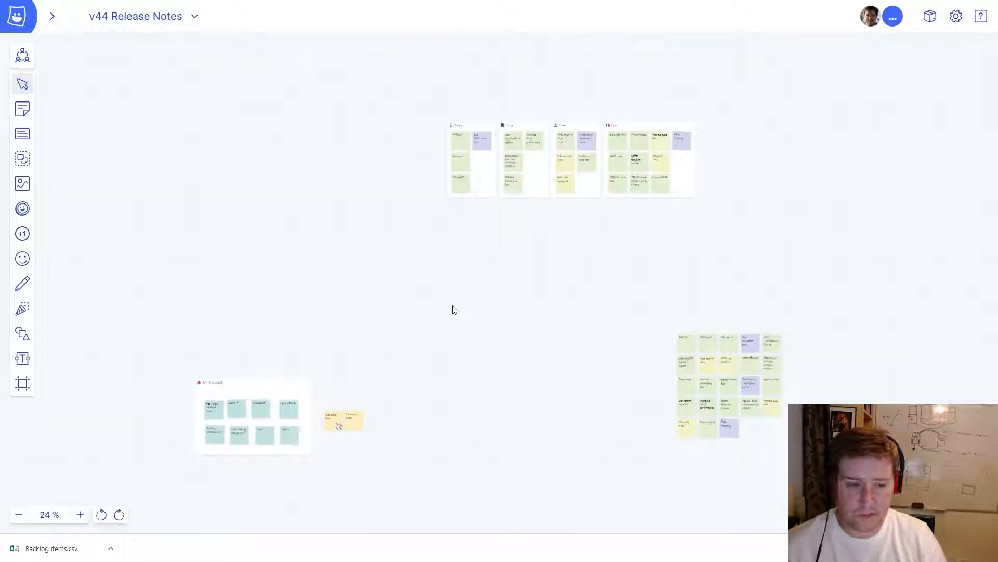
pyautogui.moveTo(414, 347); pyautogui.dragTo(590, 208)
pyautogui.scroll(5, 414, 274)
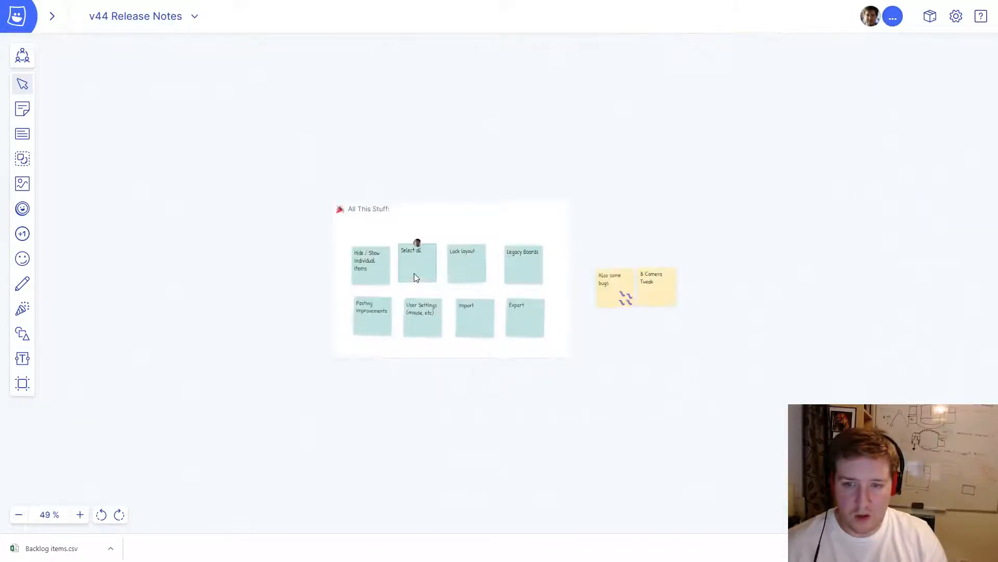
pyautogui.scroll(1, 414, 273)
pyautogui.moveTo(468, 138); pyautogui.dragTo(442, 115)
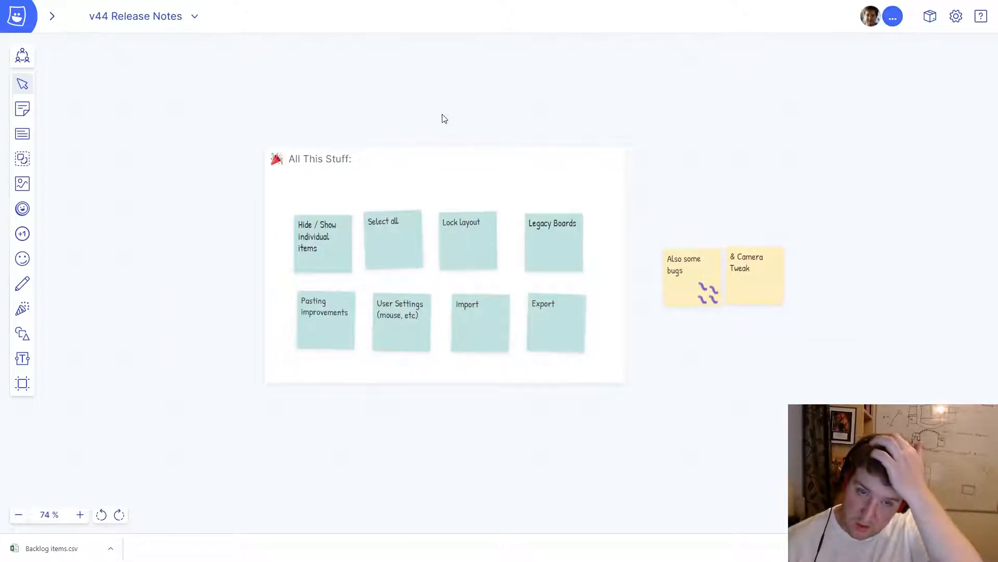
pyautogui.click(981, 16)
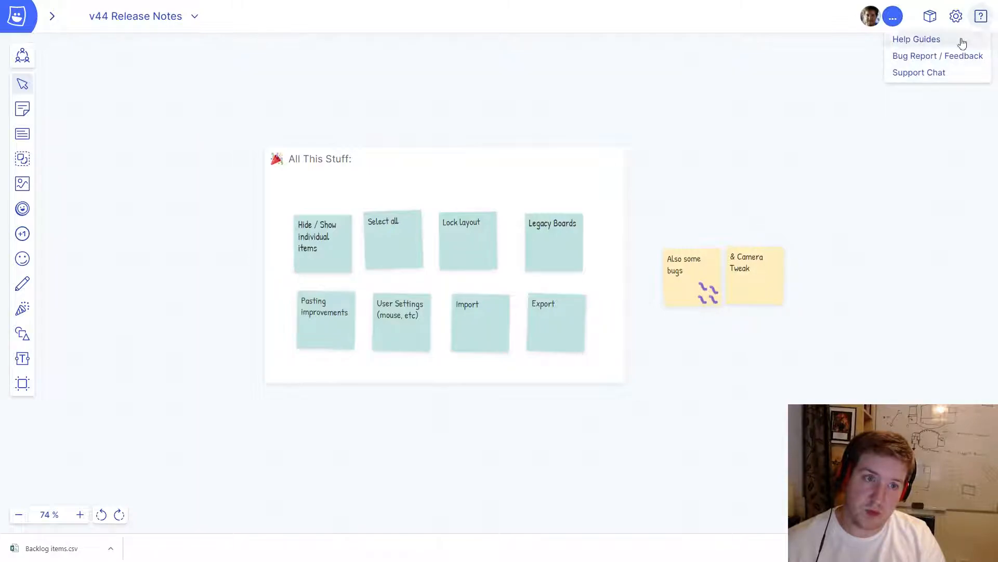